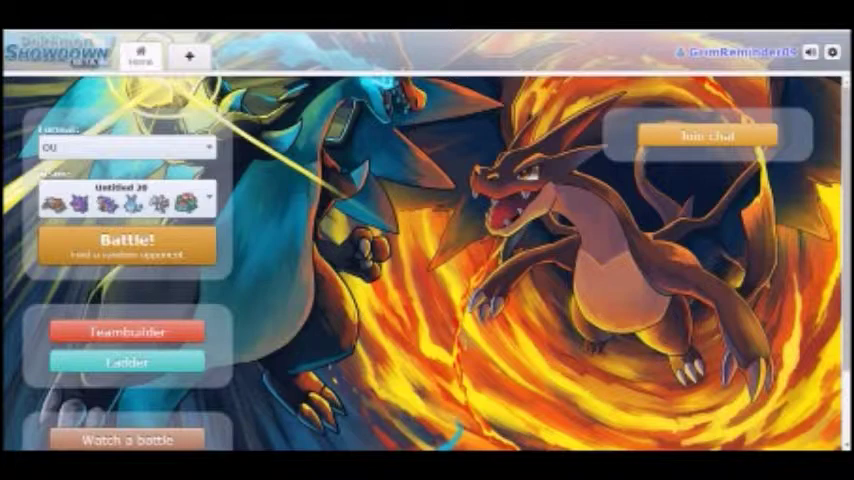
# Step: Queue the Mega Venusaur team for a rated OU battle against a random opponent
pyautogui.click(127, 244)
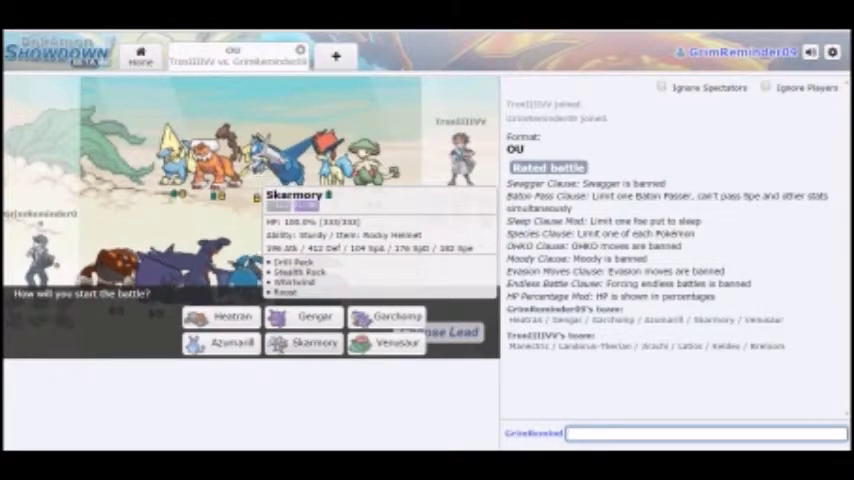
# Step: Lead with Venusaur, Mega Evolve with Growth, attack SONIC with Sludge Bomb, then send Heatran in
pyautogui.click(390, 343)
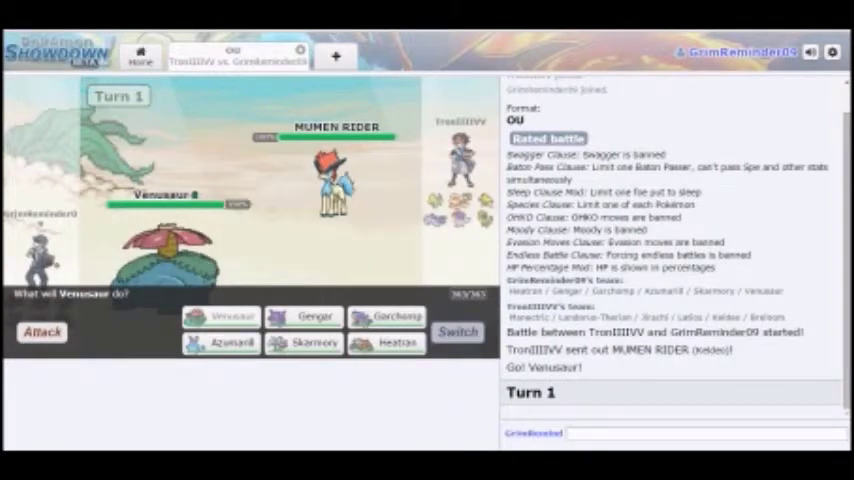
pyautogui.click(42, 331)
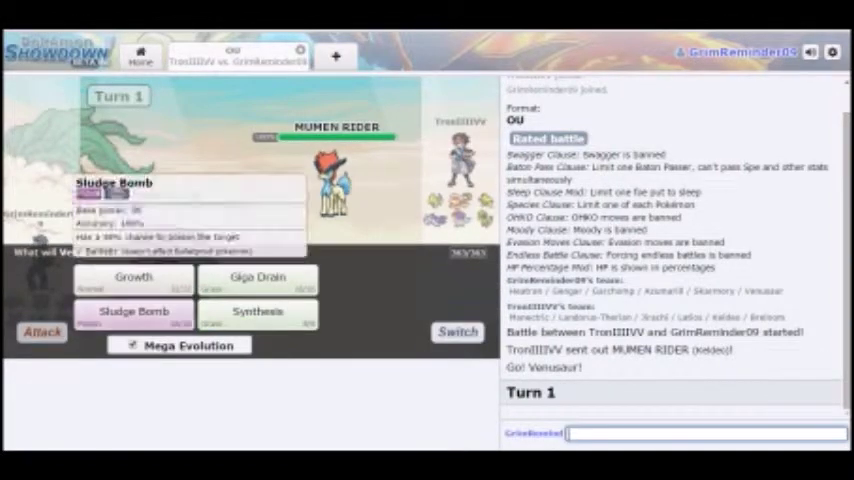
pyautogui.click(133, 277)
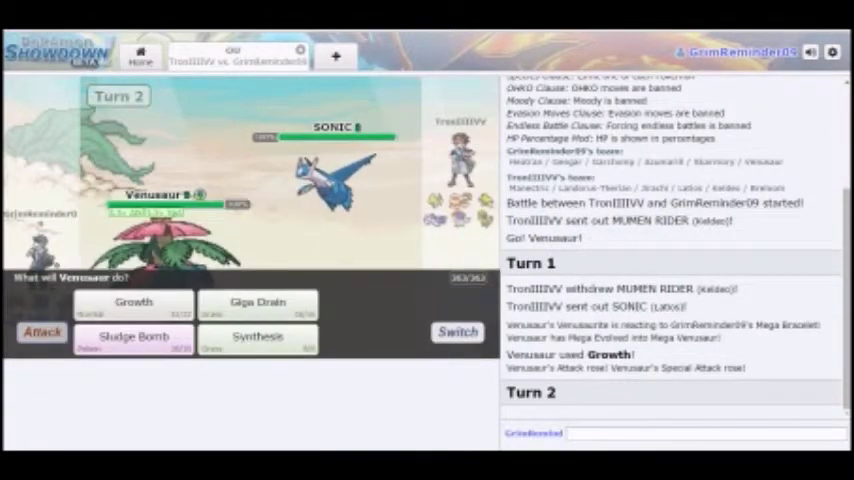
pyautogui.click(134, 337)
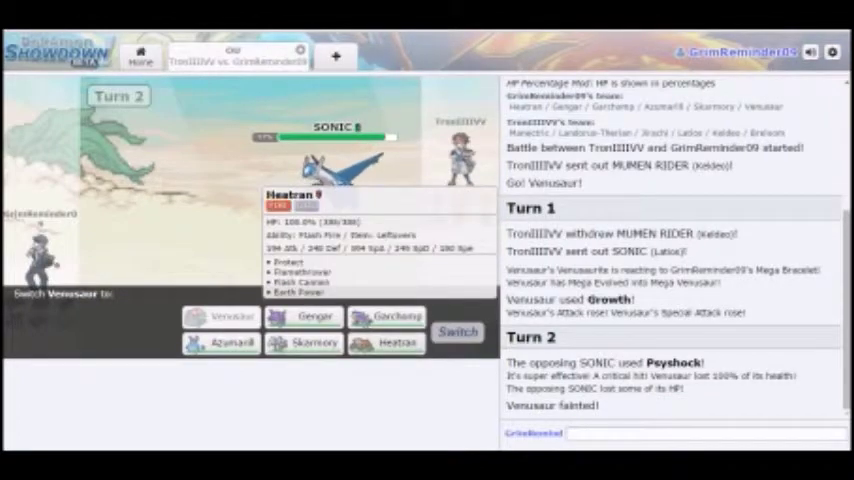
pyautogui.click(392, 342)
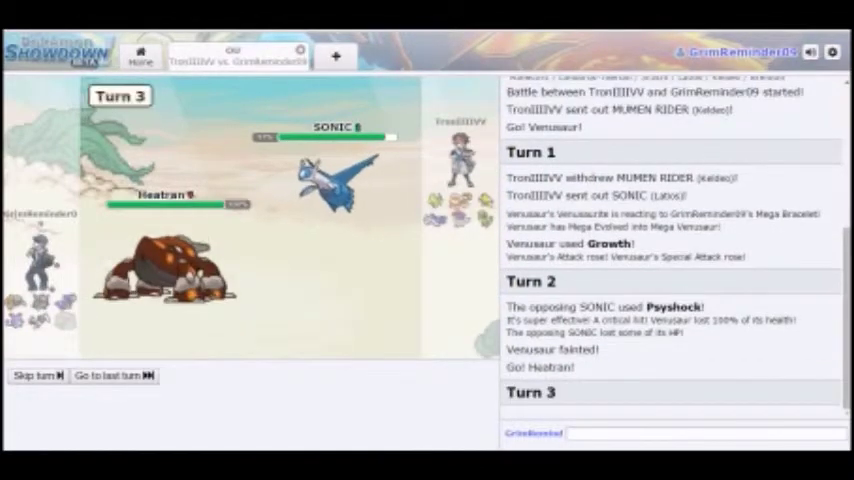
# Step: Hit MUMEN RIDER with Heatran's Flamethrower, use Protect, then switch to Azumarill
pyautogui.click(42, 332)
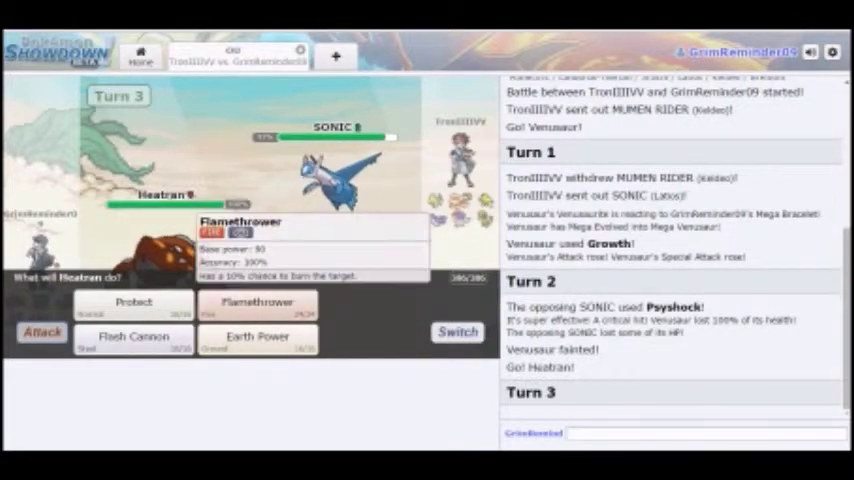
pyautogui.click(257, 302)
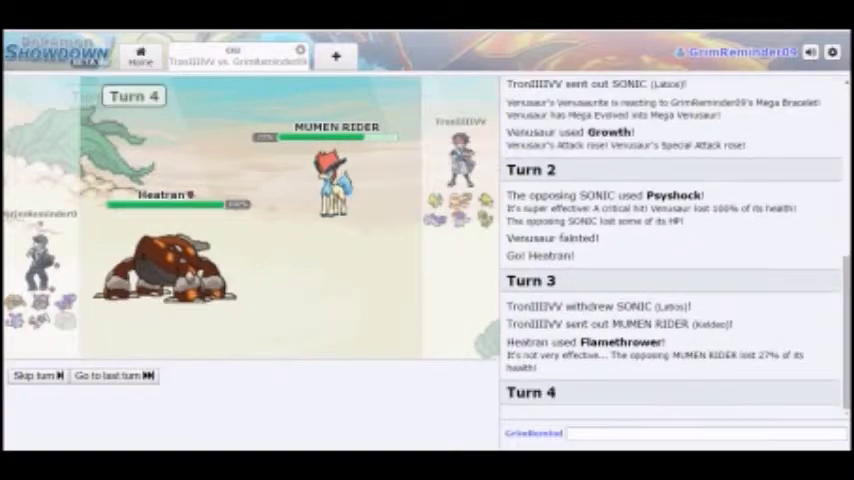
pyautogui.click(42, 332)
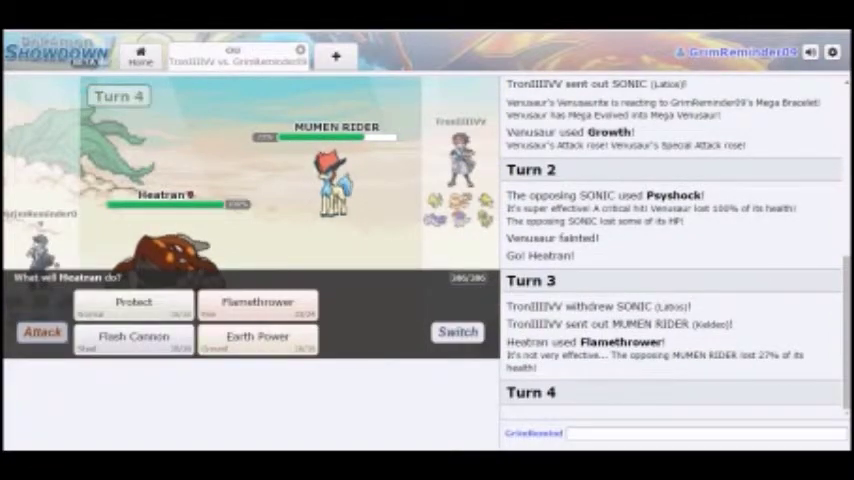
pyautogui.click(134, 302)
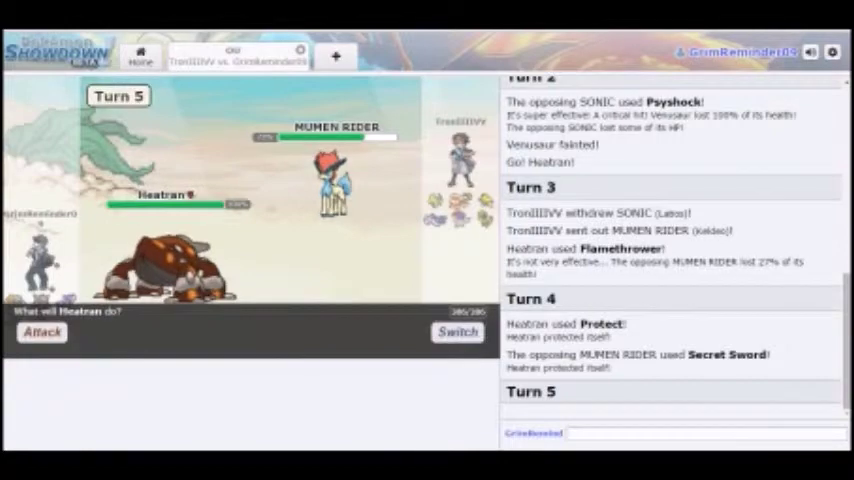
pyautogui.click(458, 332)
pyautogui.click(219, 343)
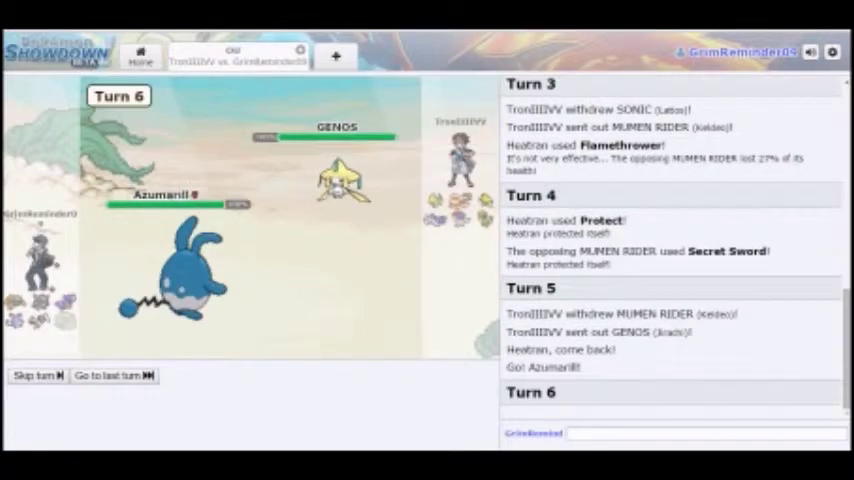
# Step: Knock out GENOS with Azumarill's Knock Off and Aqua Jet, then attack SONIC
pyautogui.click(42, 332)
pyautogui.click(257, 339)
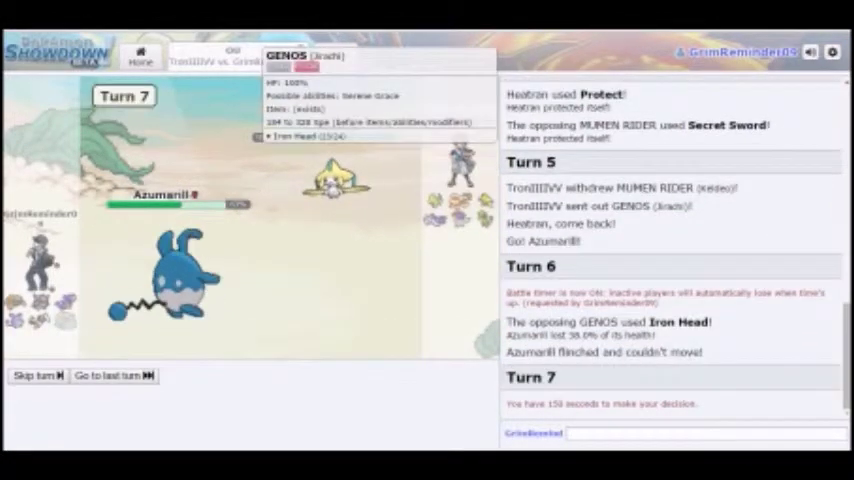
pyautogui.click(42, 332)
pyautogui.click(257, 301)
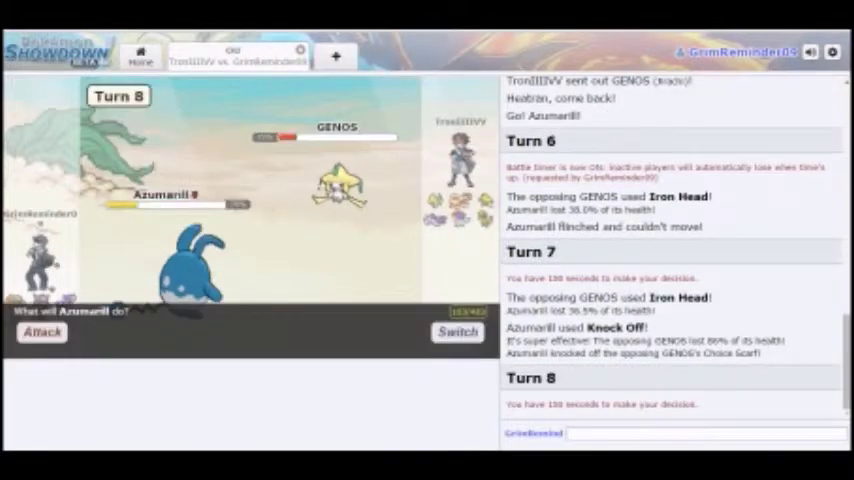
pyautogui.click(42, 332)
pyautogui.click(133, 301)
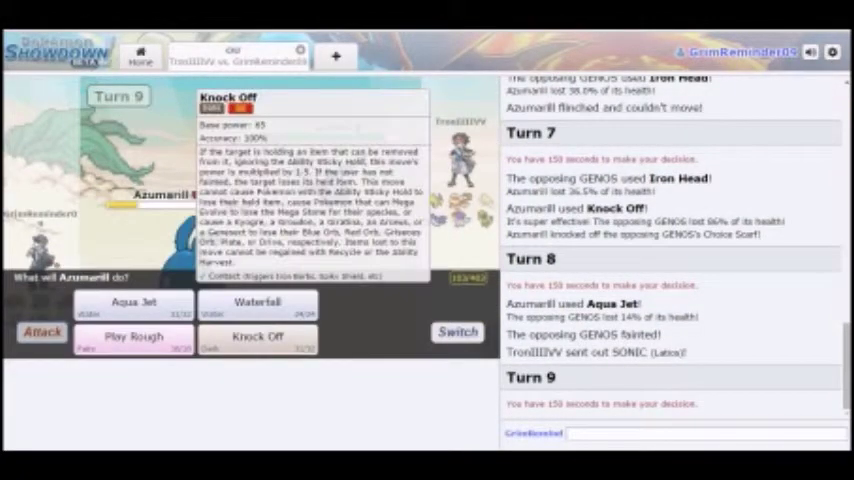
pyautogui.click(257, 336)
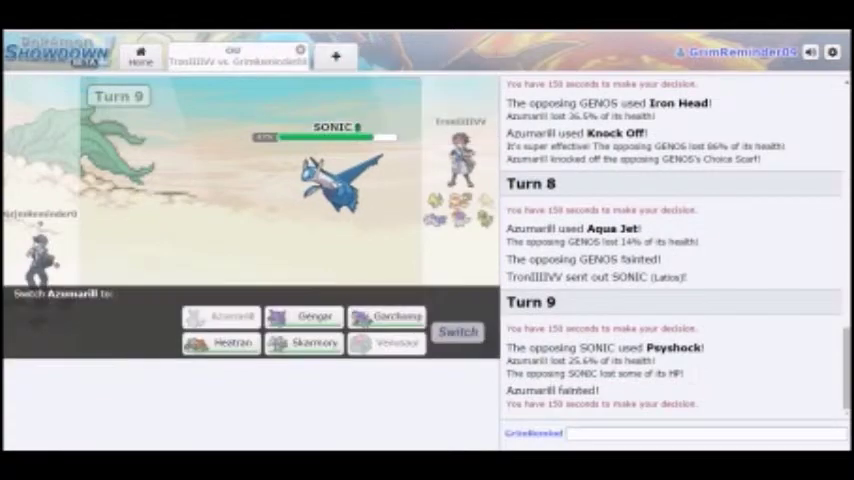
# Step: Forfeit the losing battle, queue a new rated OU match, and lead with Venusaur
pyautogui.click(300, 49)
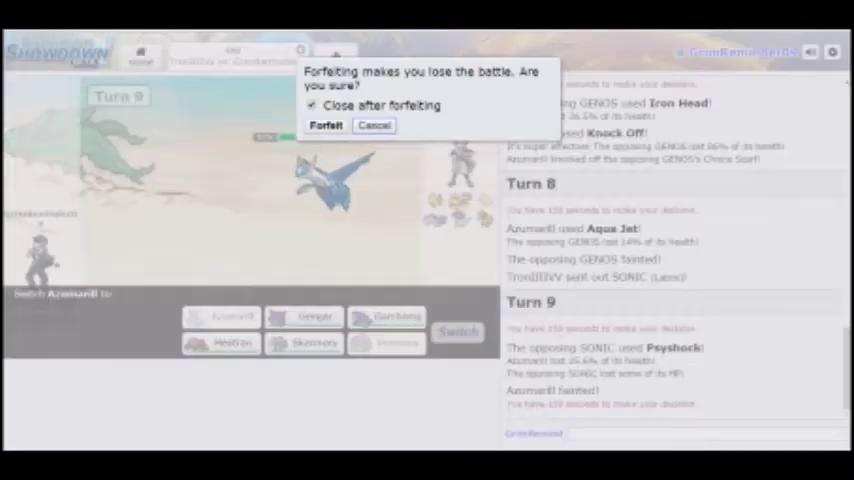
pyautogui.click(326, 126)
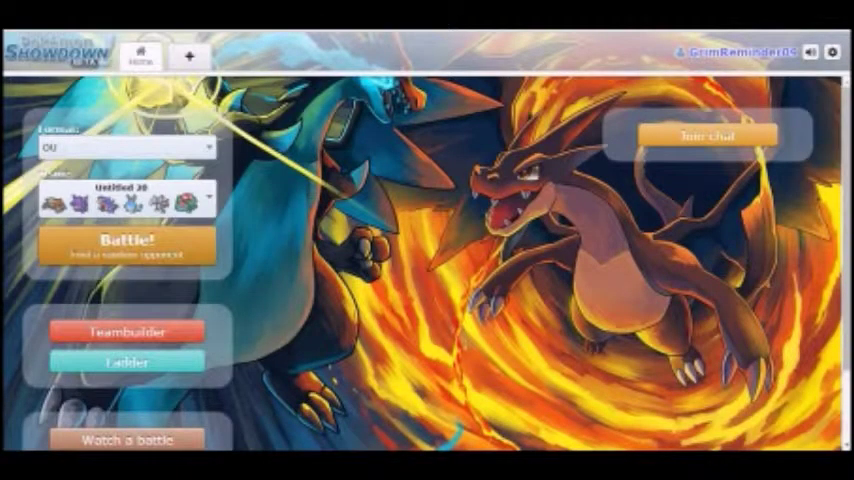
pyautogui.click(127, 243)
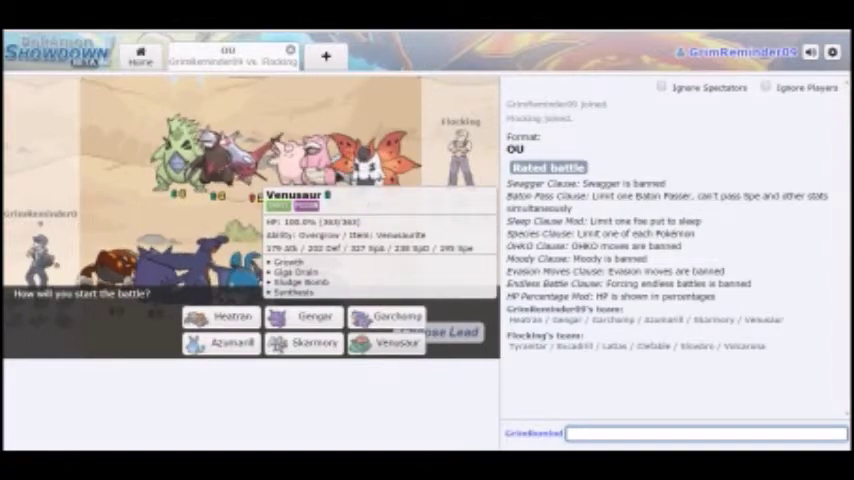
pyautogui.click(397, 343)
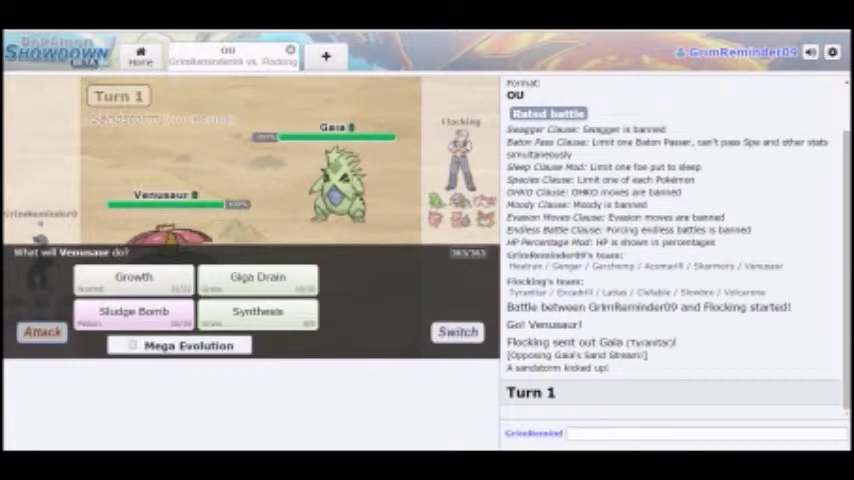
# Step: Mega Evolve Venusaur with Growth, then switch it out for Heatran
pyautogui.click(133, 280)
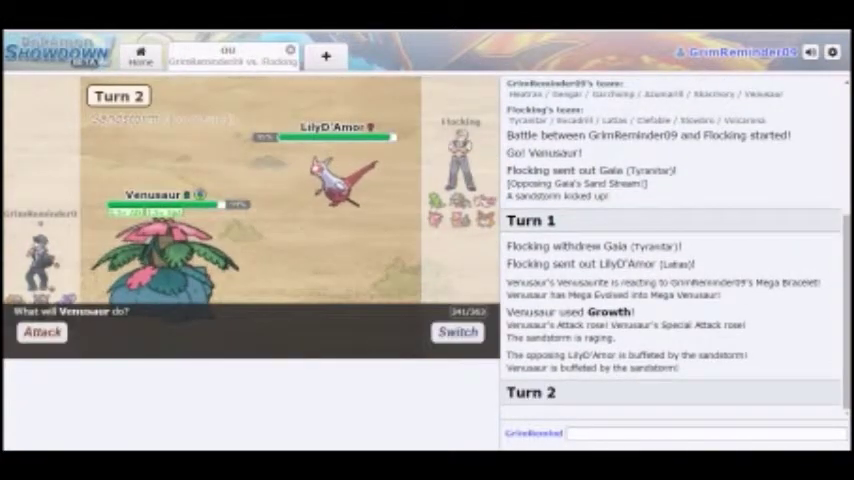
pyautogui.click(458, 332)
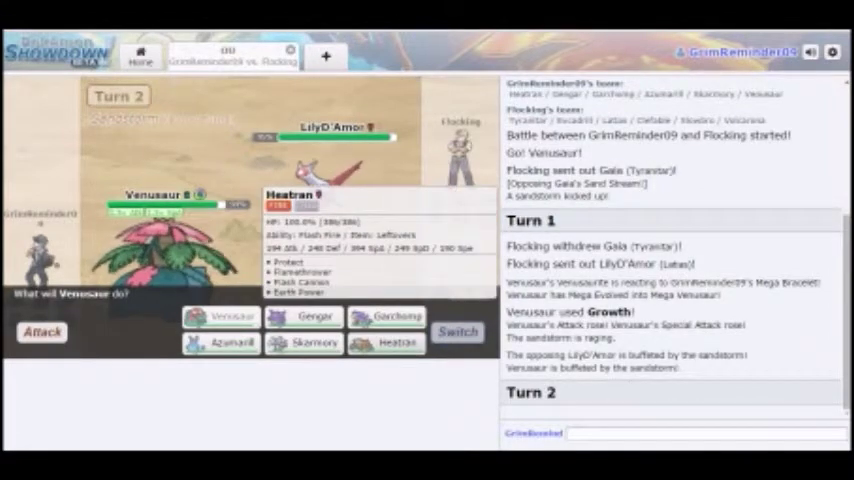
pyautogui.click(388, 342)
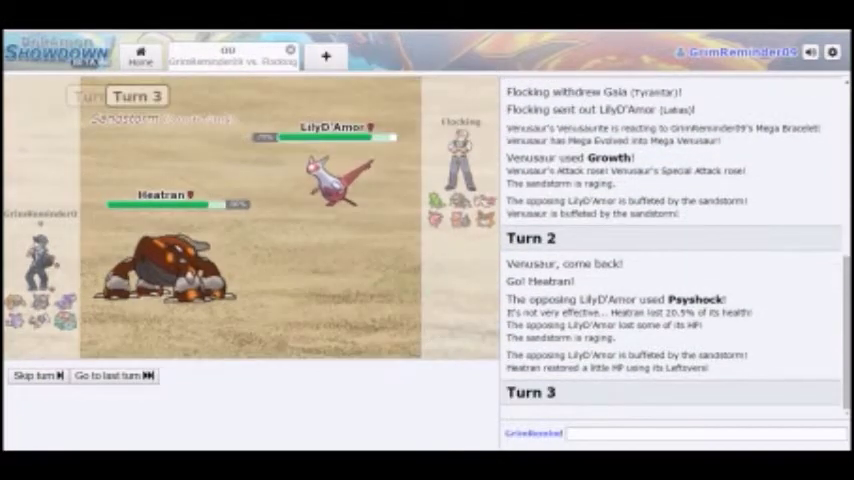
# Step: Attack with Heatran's Flamethrower, then switch back to Venusaur
pyautogui.click(42, 332)
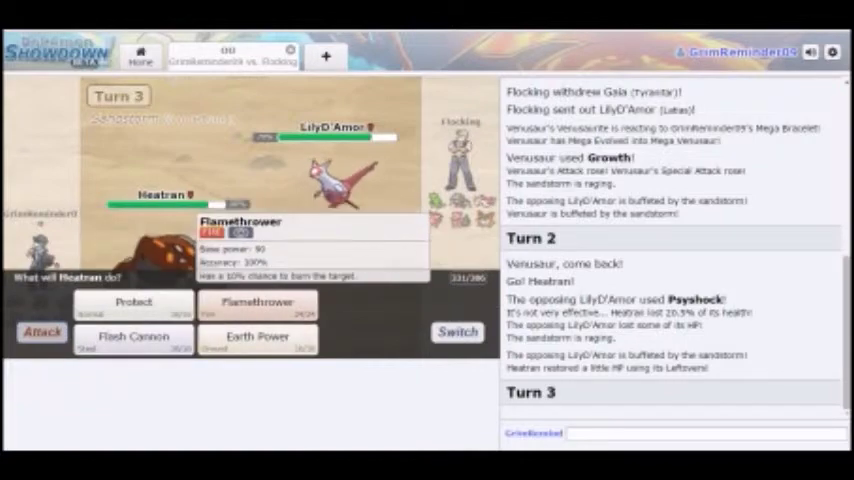
pyautogui.click(257, 301)
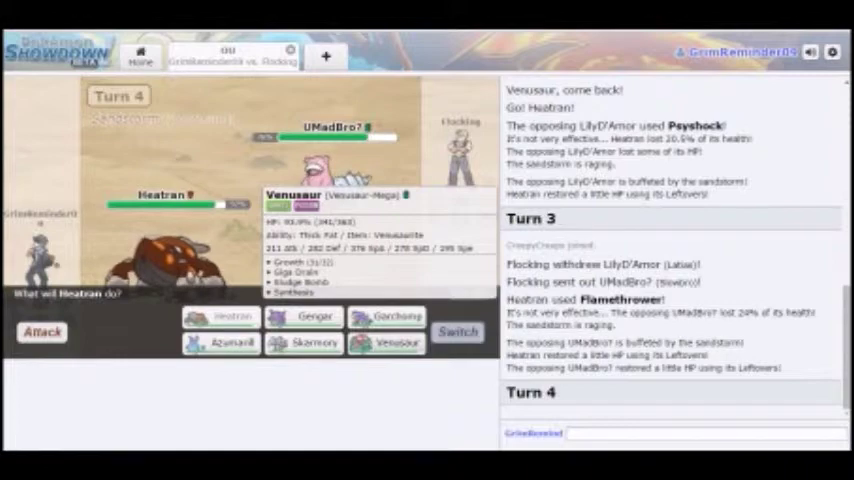
pyautogui.click(392, 342)
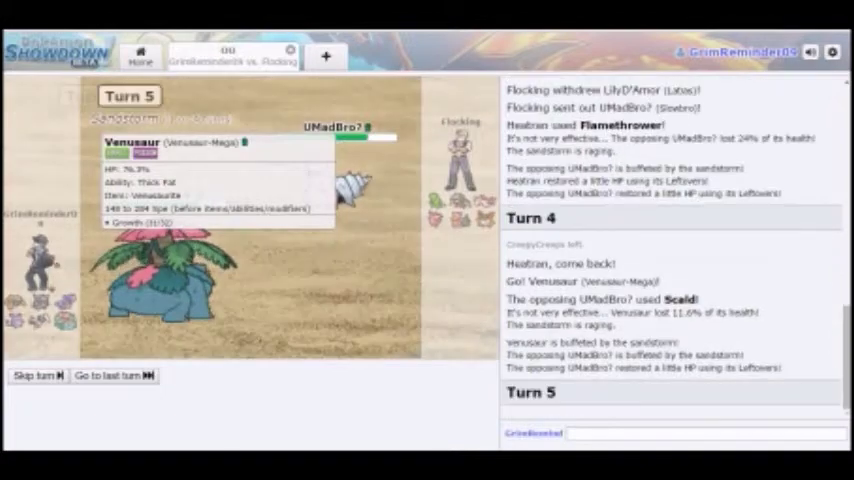
# Step: Hit Slowbro with Venusaur's Sludge Bomb and heal with Synthesis
pyautogui.click(134, 337)
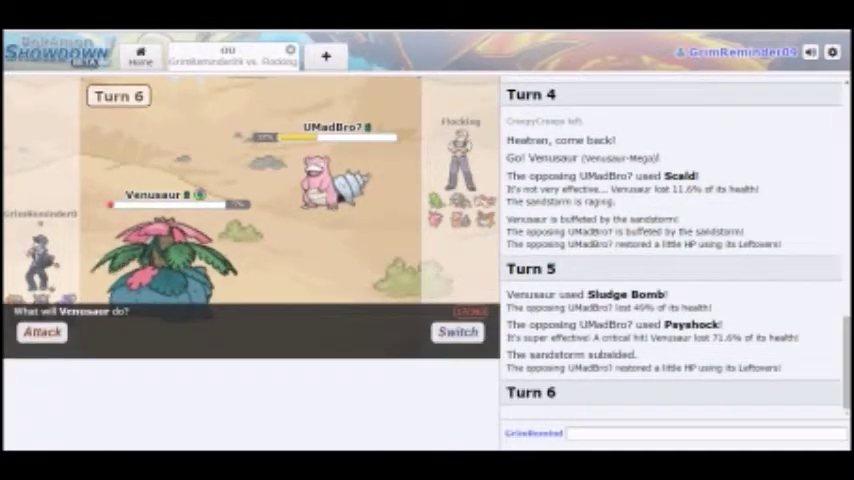
pyautogui.click(257, 335)
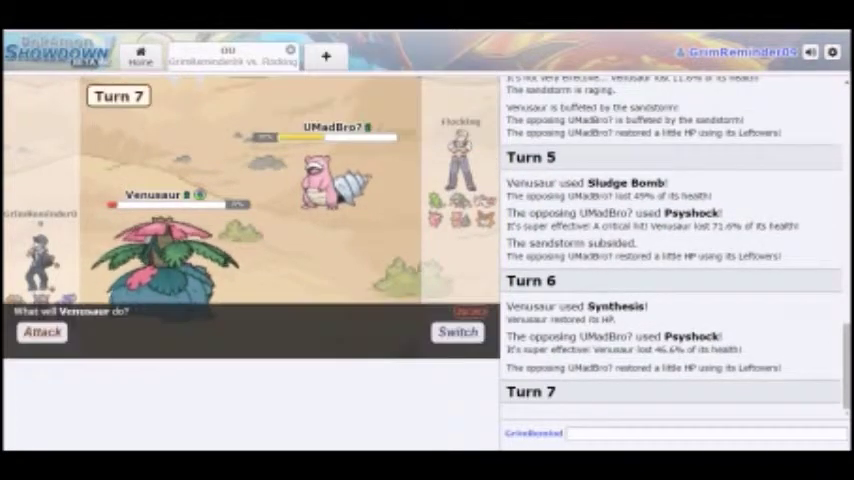
pyautogui.click(42, 331)
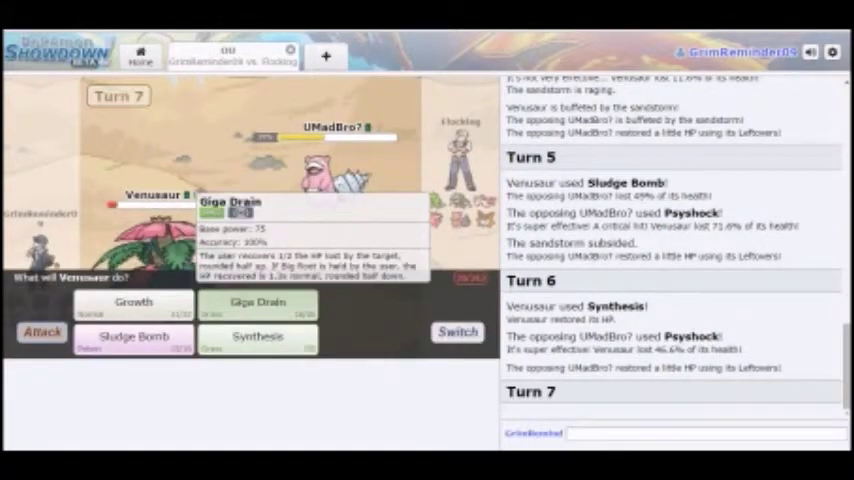
# Step: Turn on the battle timer and switch Venusaur out for Heatran
pyautogui.click(257, 301)
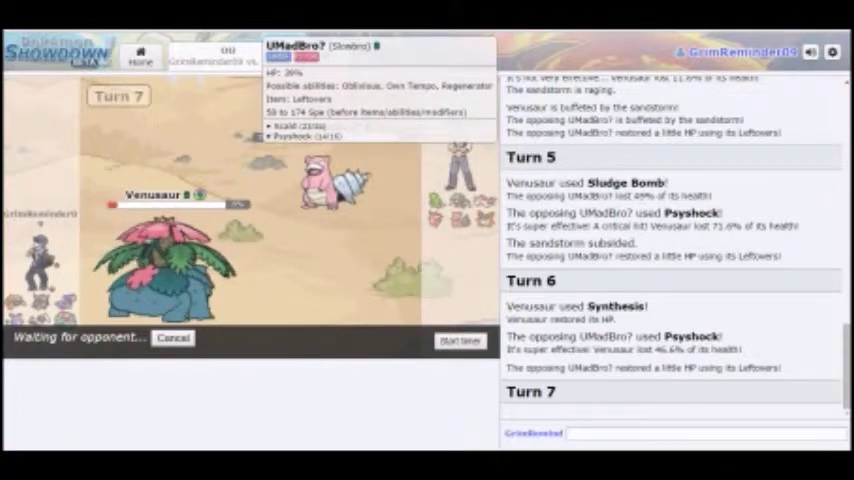
pyautogui.click(460, 341)
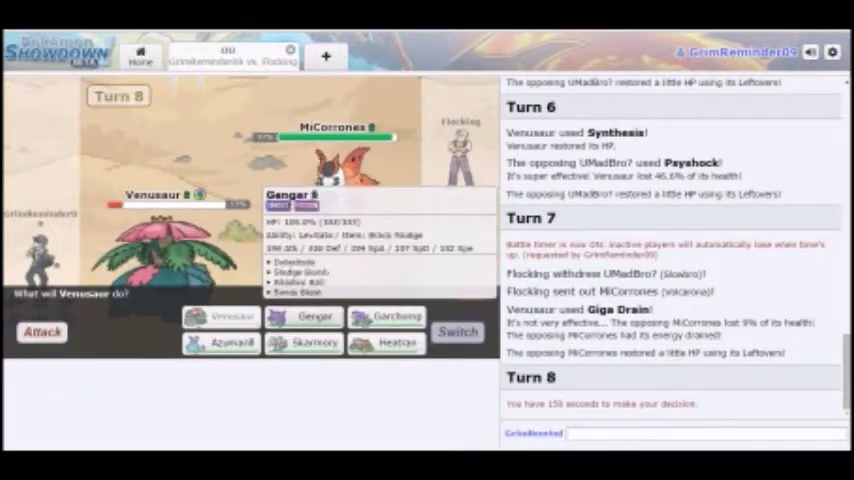
pyautogui.click(390, 342)
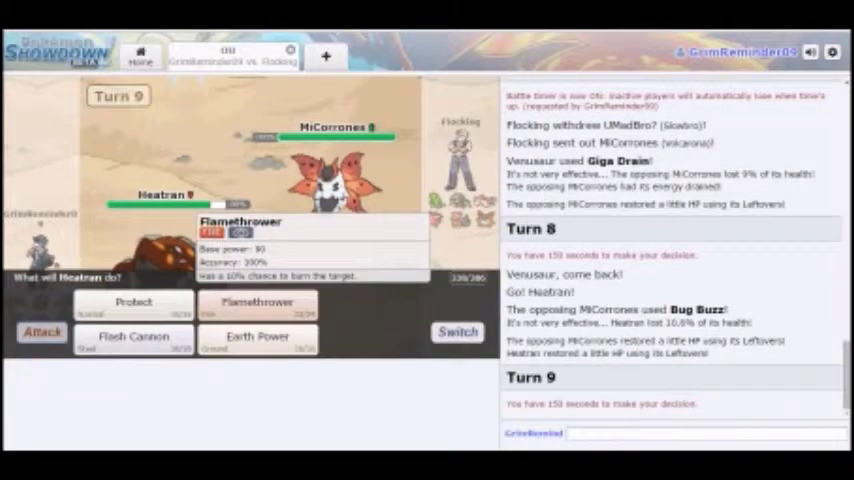
# Step: Hit Gaia's Tyranitar with Heatran's Earth Power, then bring in Skarmory
pyautogui.click(257, 337)
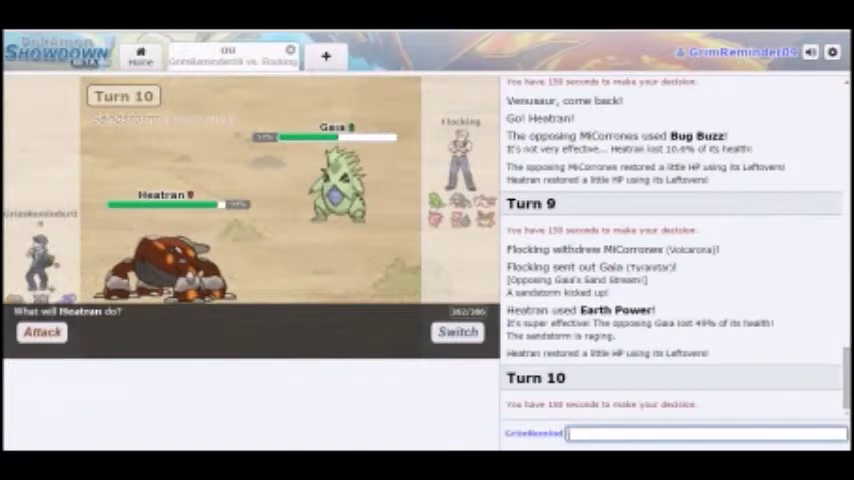
pyautogui.click(458, 331)
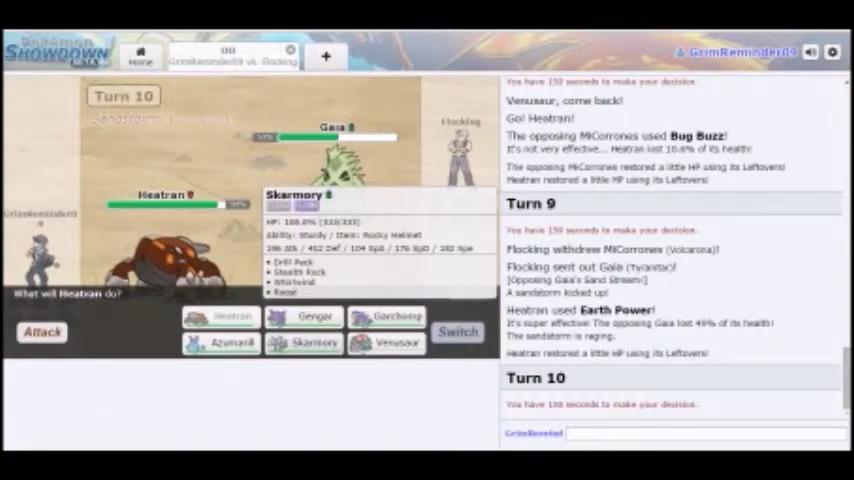
pyautogui.click(305, 342)
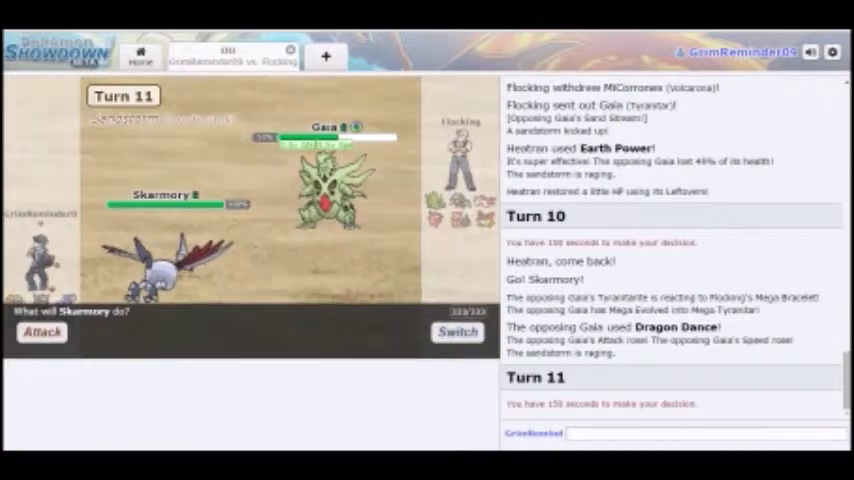
# Step: Set Stealth Rock with Skarmory, then bring in Garchomp and Earthquake Gaia
pyautogui.click(257, 302)
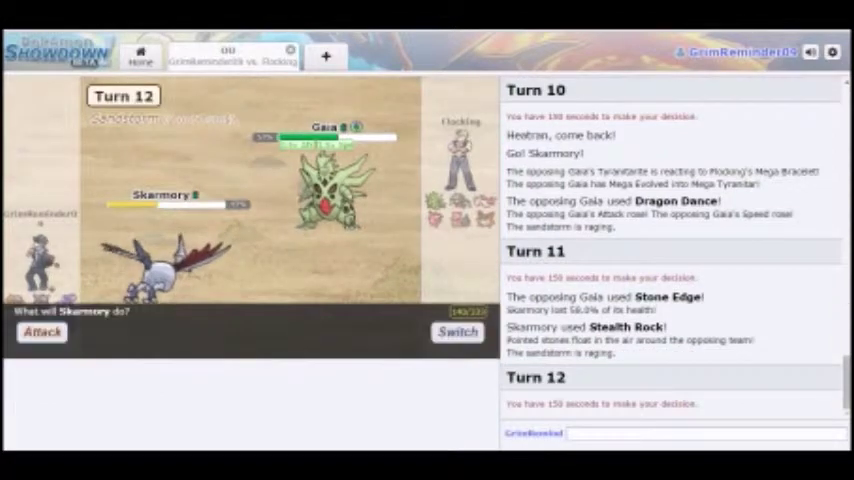
pyautogui.click(257, 337)
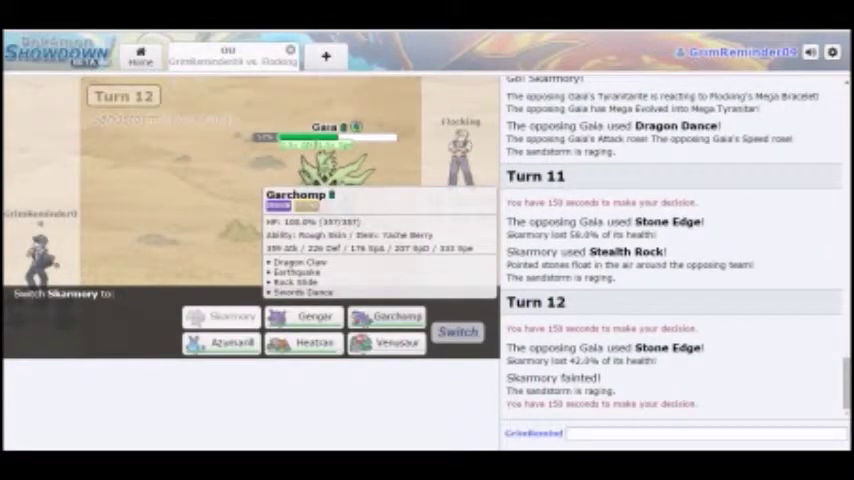
pyautogui.click(386, 316)
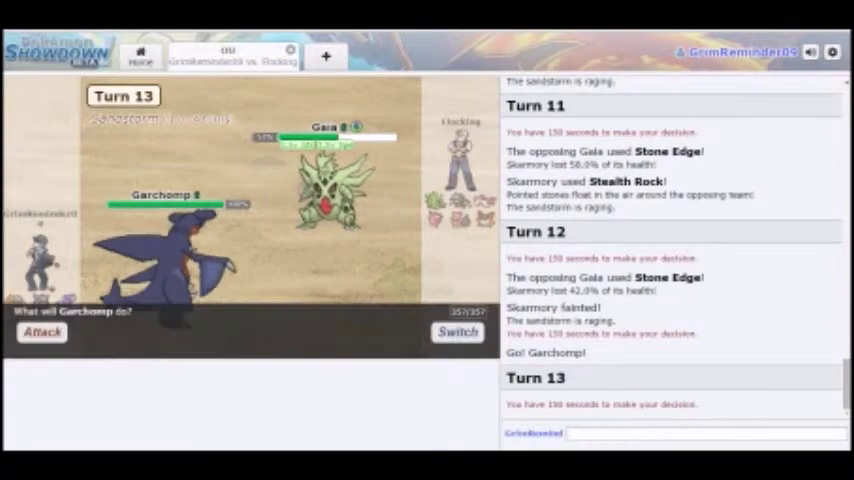
pyautogui.click(42, 332)
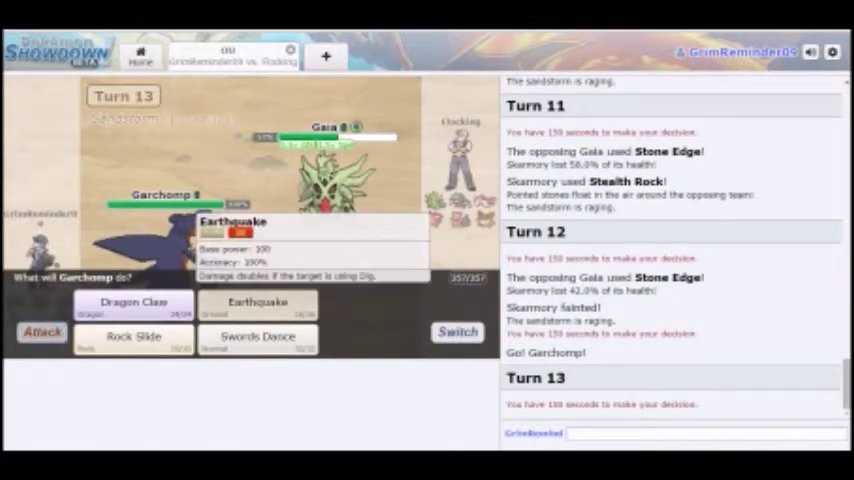
pyautogui.click(257, 301)
pyautogui.write('lol')
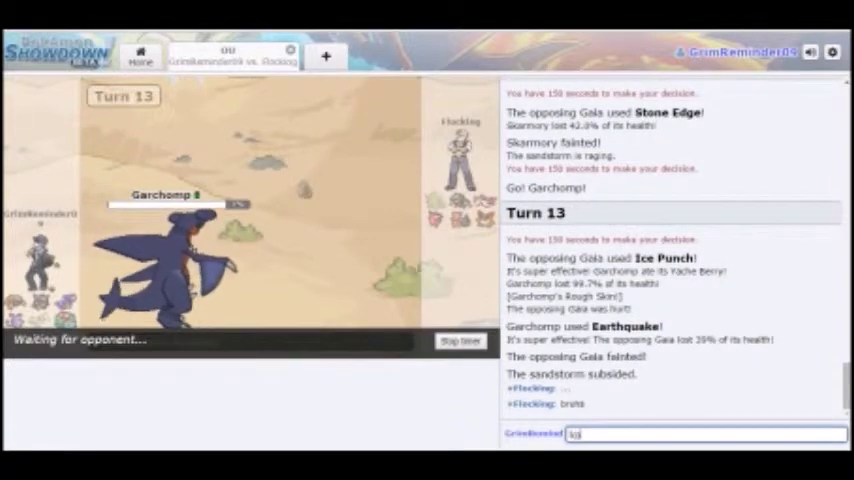
pyautogui.write('that 1% matter b')
# Step: Send two chat messages to the opponent, attack again with Garchomp, then bring in Azumarill
pyautogui.press('Return')
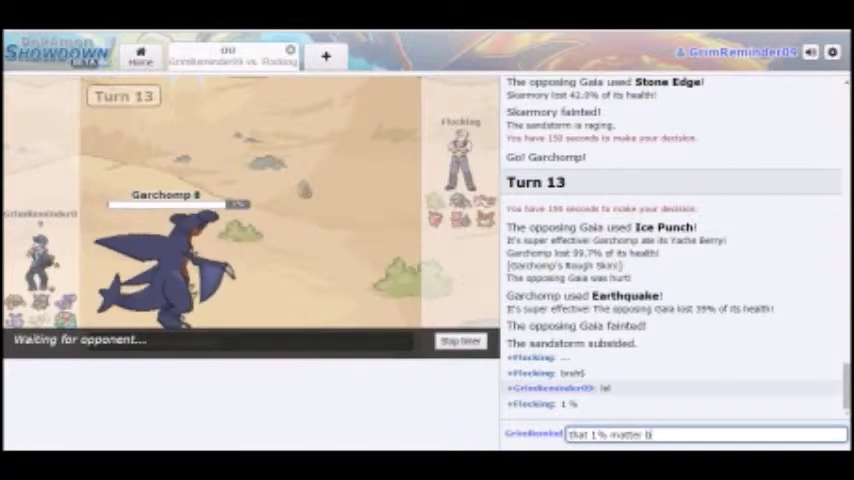
pyautogui.write('ruh lol')
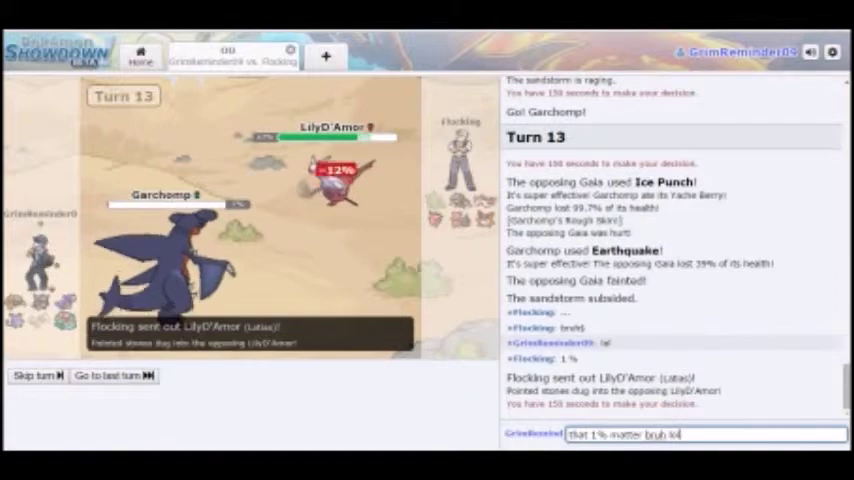
pyautogui.press('Return')
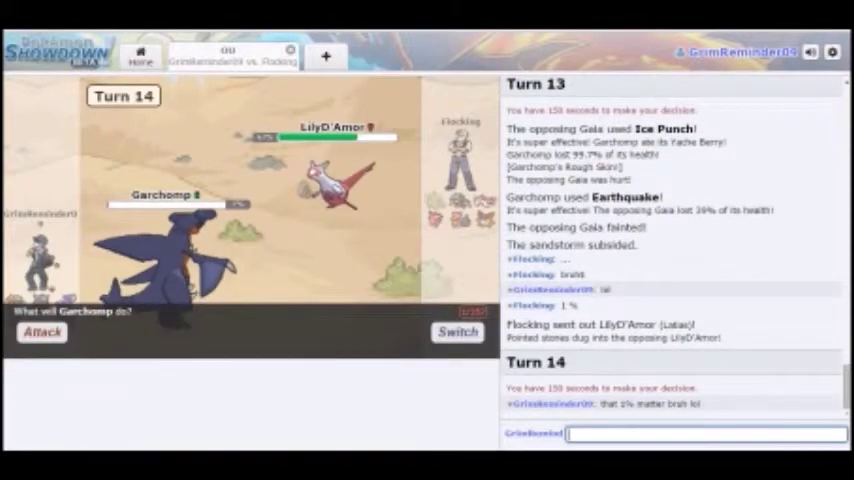
pyautogui.click(42, 331)
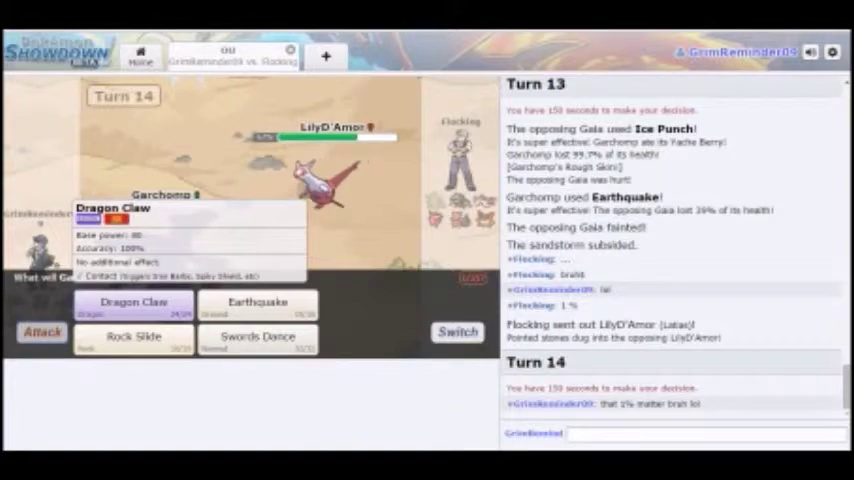
pyautogui.click(133, 301)
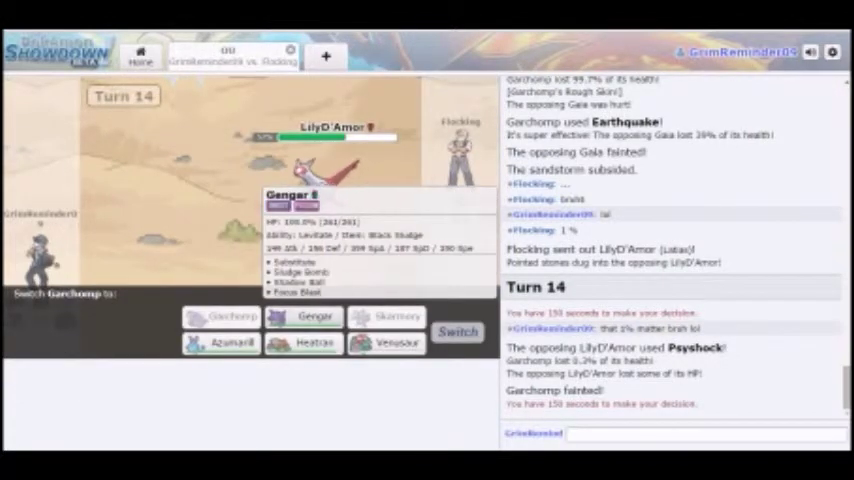
pyautogui.click(222, 343)
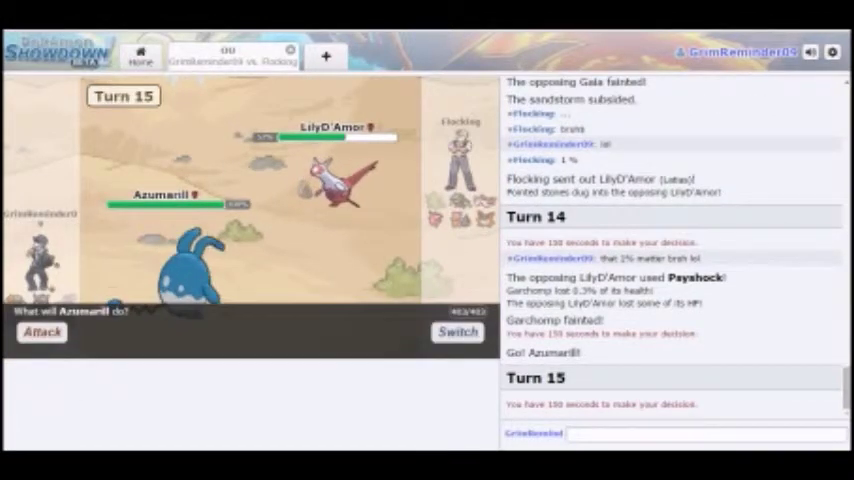
# Step: Use Azumarill's Knock Off twice, the second on UMadBro
pyautogui.click(42, 332)
pyautogui.click(257, 338)
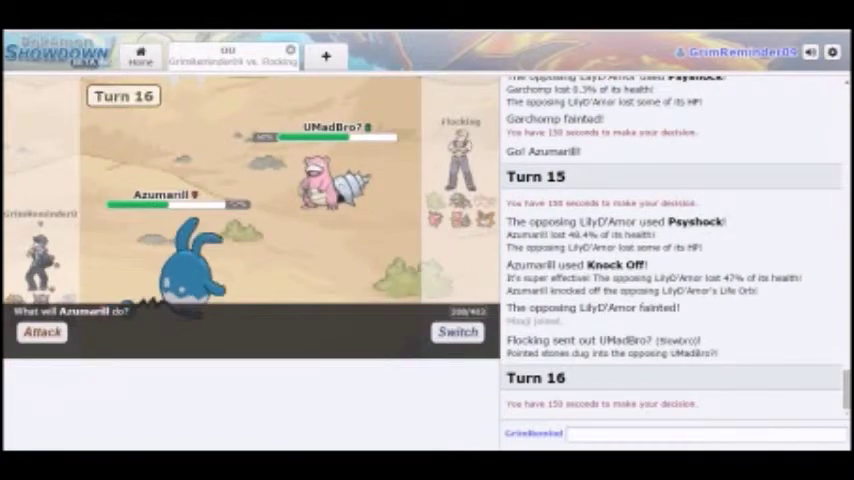
pyautogui.click(42, 332)
pyautogui.click(257, 333)
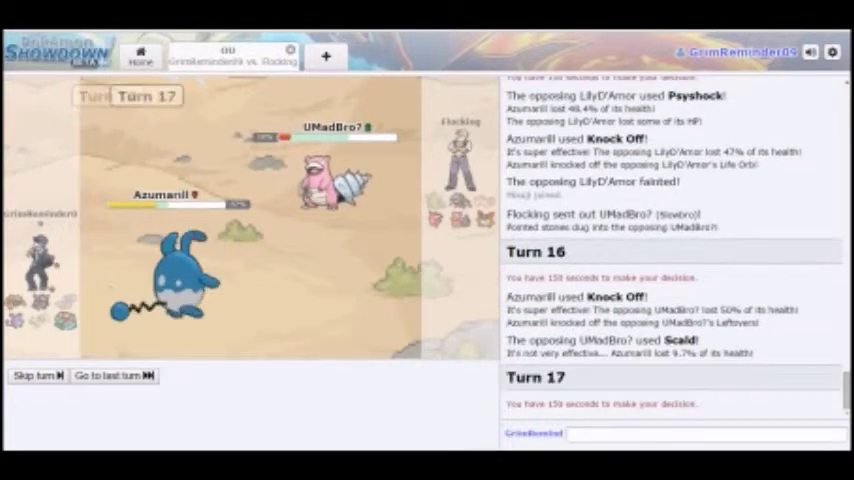
# Step: Attack with Waterfall and Aqua Jet, then send Gengar in after Azumarill faints
pyautogui.click(42, 332)
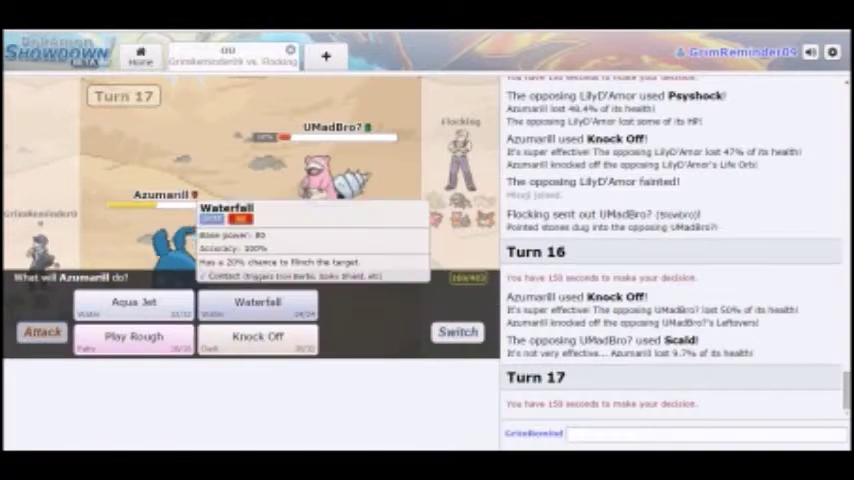
pyautogui.click(257, 301)
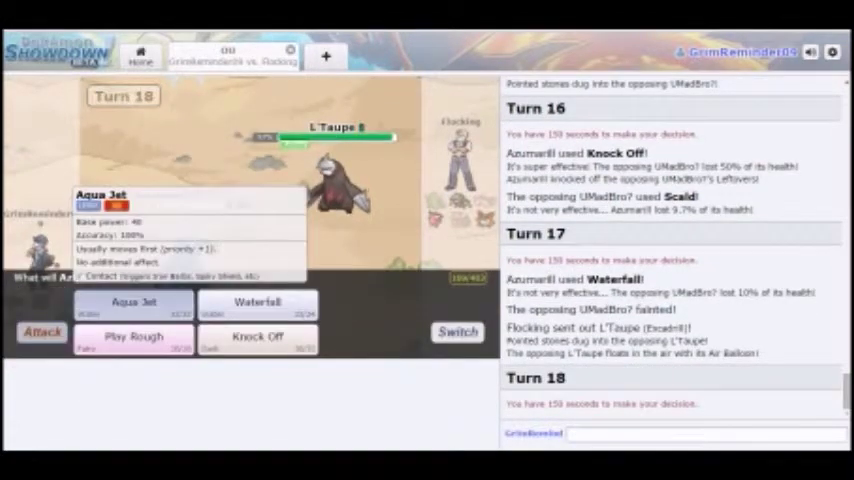
pyautogui.click(134, 301)
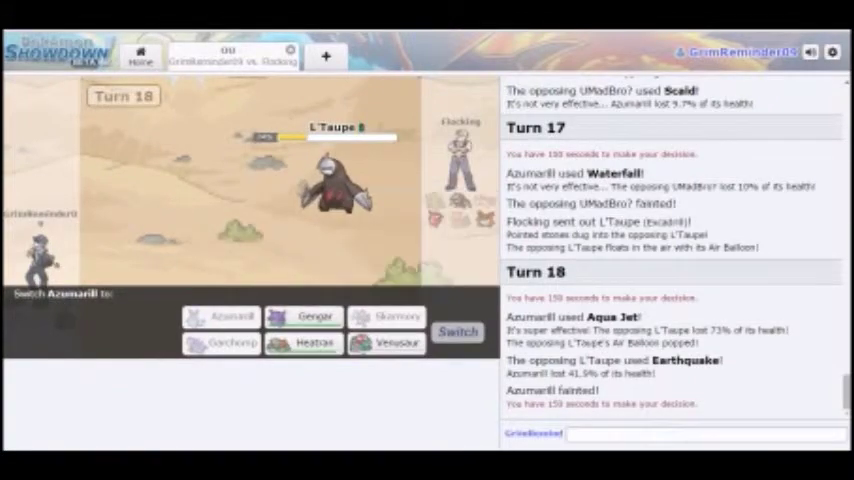
pyautogui.click(305, 316)
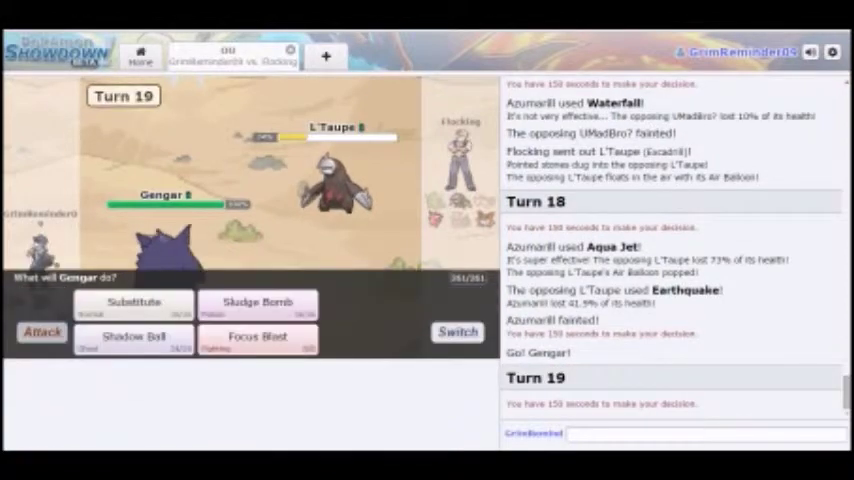
# Step: Fire Gengar's Shadow Ball at L'Taupe and MiCorrones, then switch Gengar out for Heatran
pyautogui.click(134, 336)
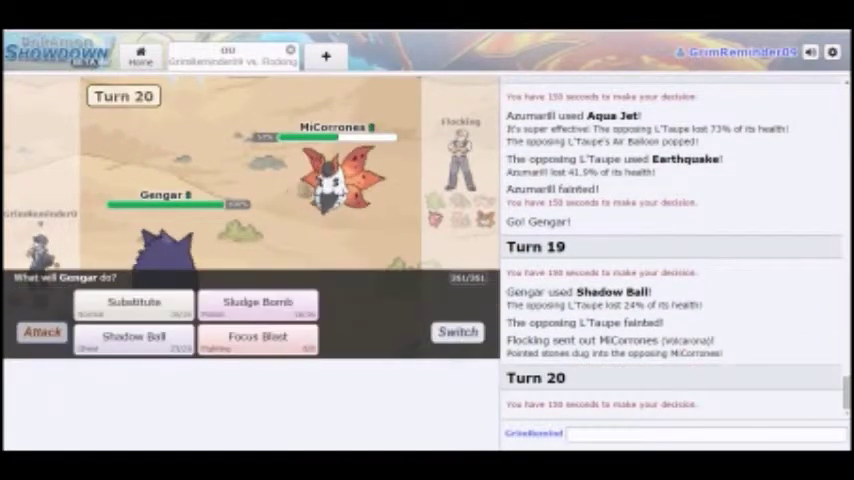
pyautogui.click(134, 336)
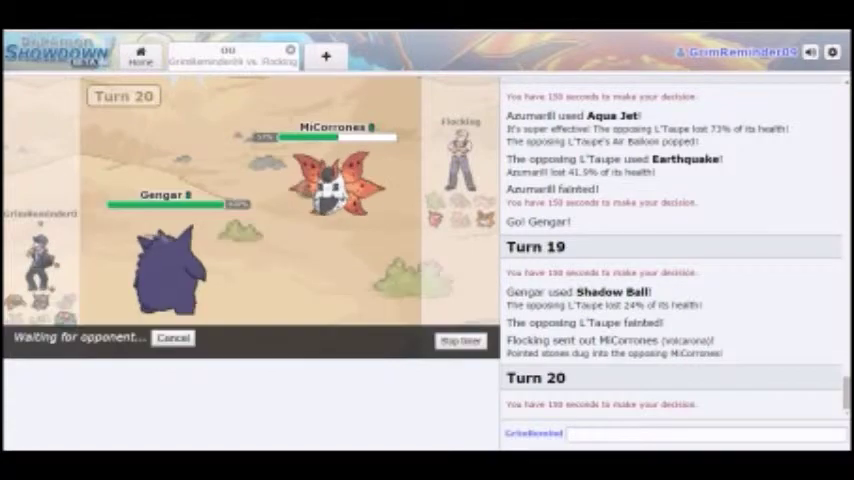
pyautogui.click(705, 433)
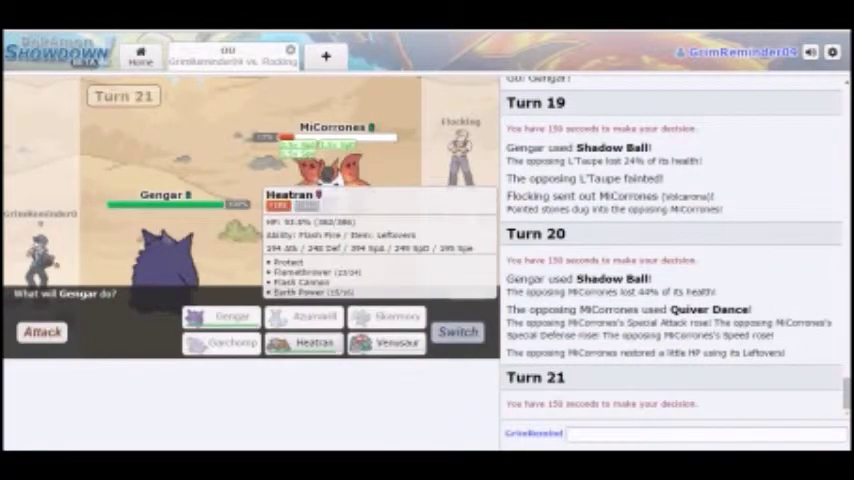
pyautogui.click(318, 344)
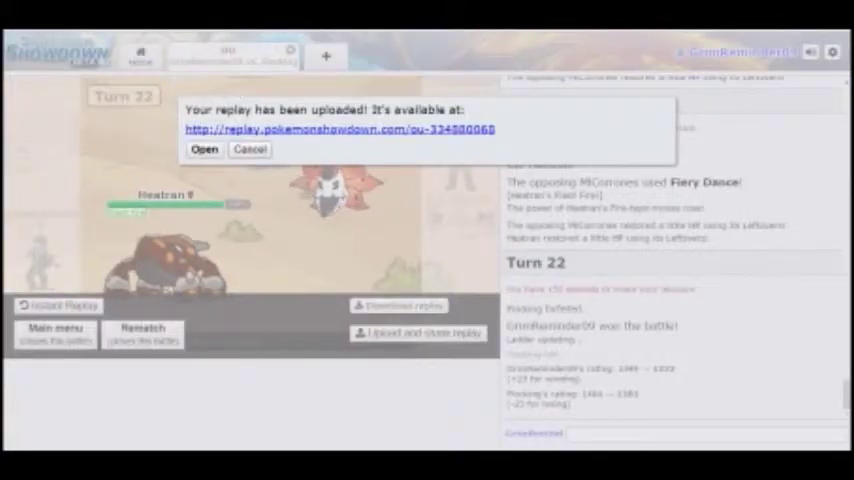
# Step: Dismiss the replay notice, close the finished battle, and search for a new OU ladder opponent
pyautogui.press('Escape')
pyautogui.click(290, 50)
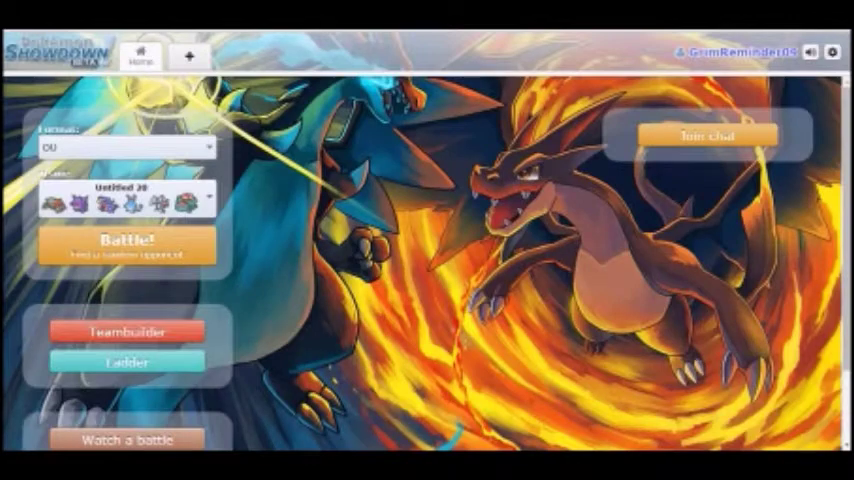
pyautogui.click(127, 244)
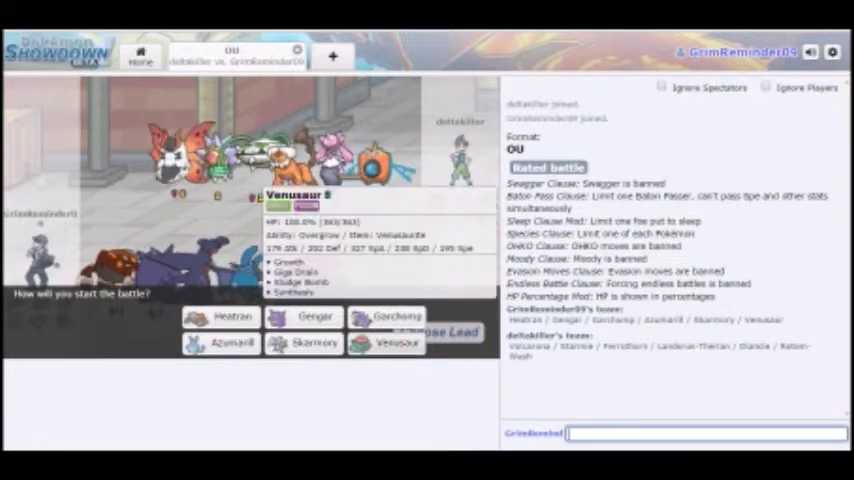
# Step: Lead the new battle with Venusaur and boost it with Growth
pyautogui.click(388, 343)
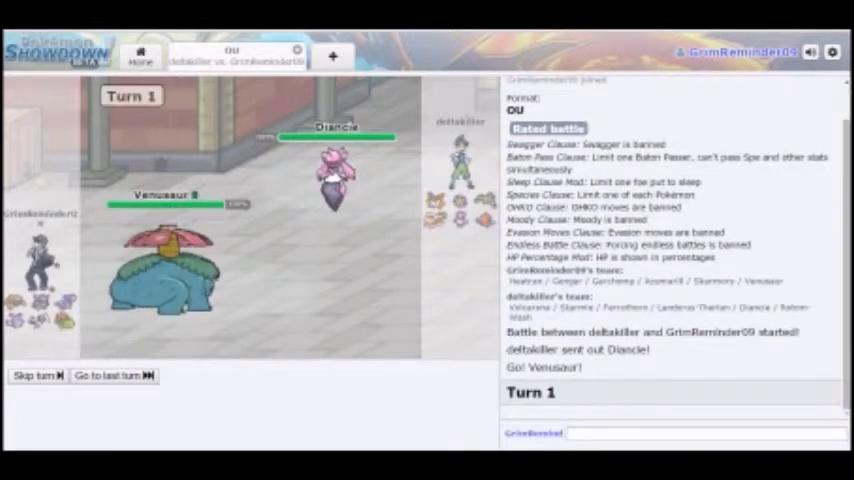
pyautogui.click(42, 331)
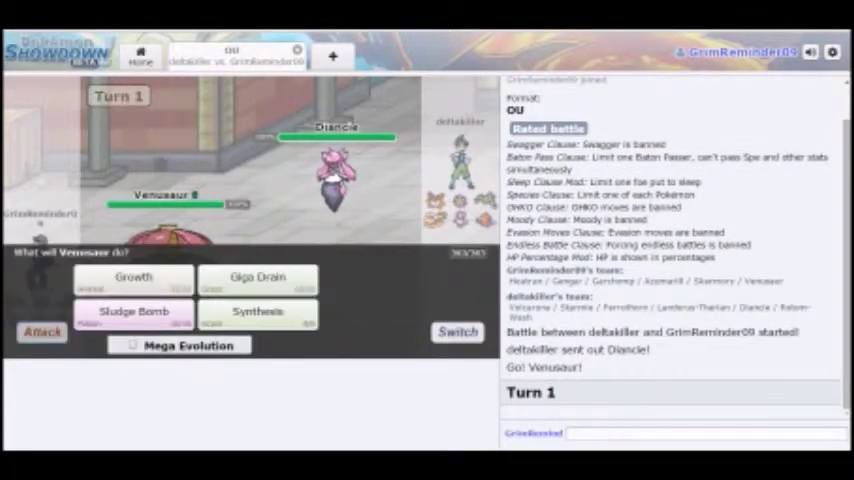
pyautogui.click(133, 277)
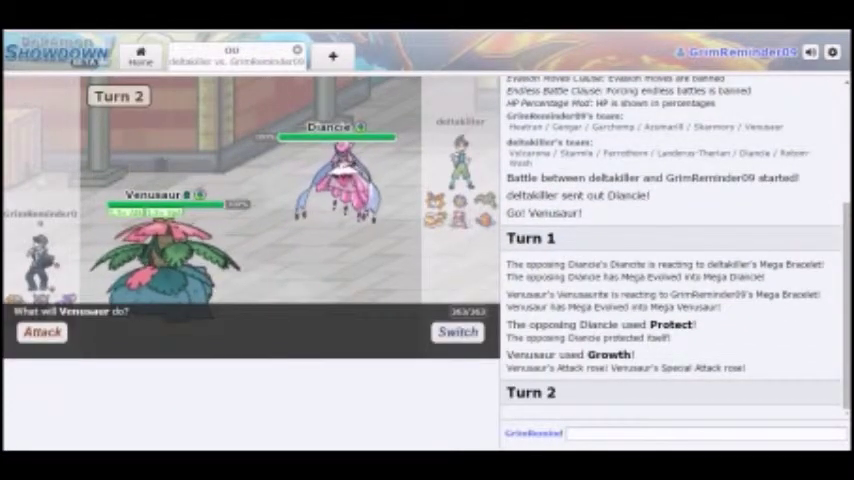
pyautogui.click(42, 331)
pyautogui.click(133, 301)
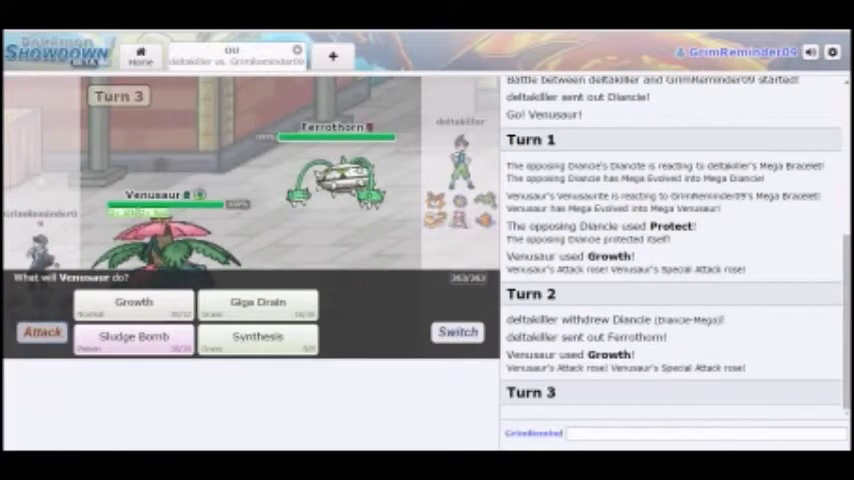
# Step: Hit Ferrothorn with Venusaur's Giga Drain, then switch Venusaur out for Heatran
pyautogui.click(258, 302)
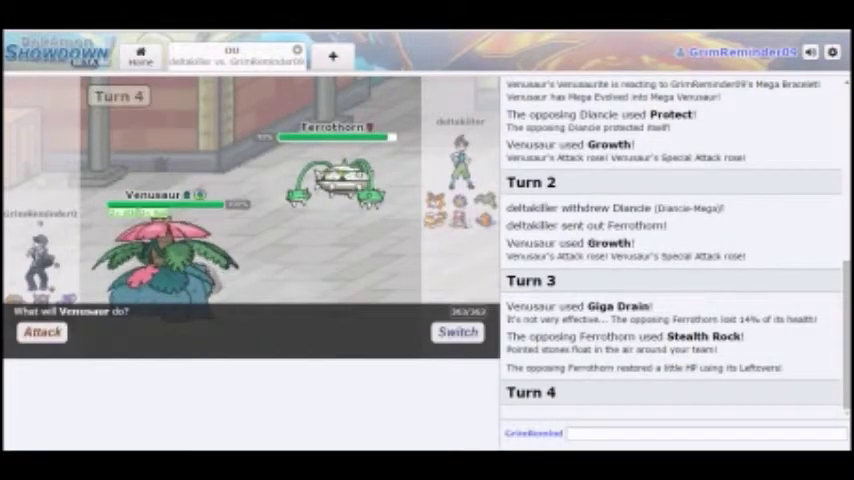
pyautogui.click(42, 332)
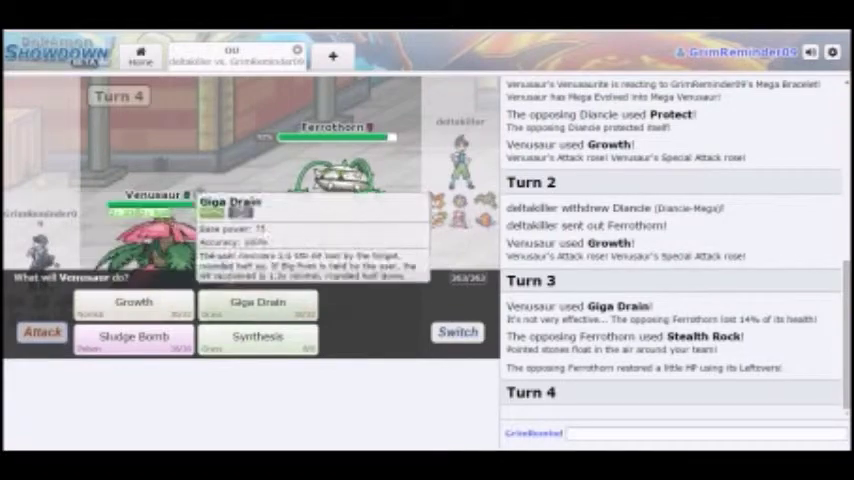
pyautogui.click(458, 332)
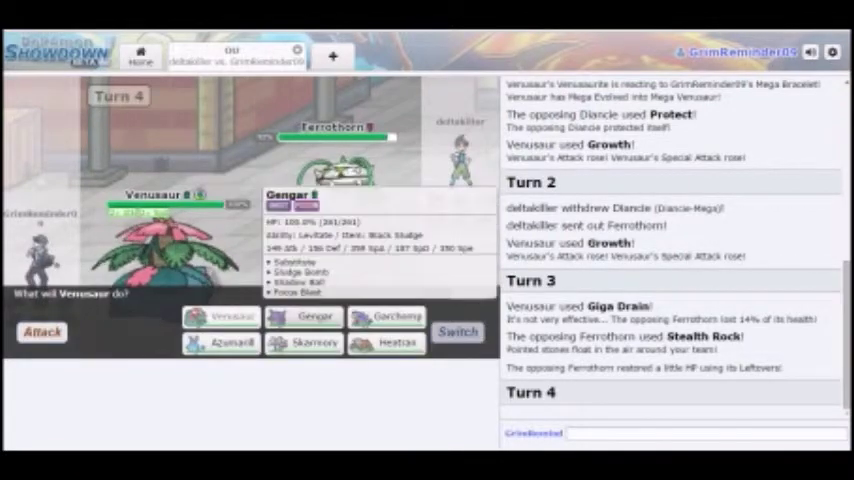
pyautogui.click(310, 316)
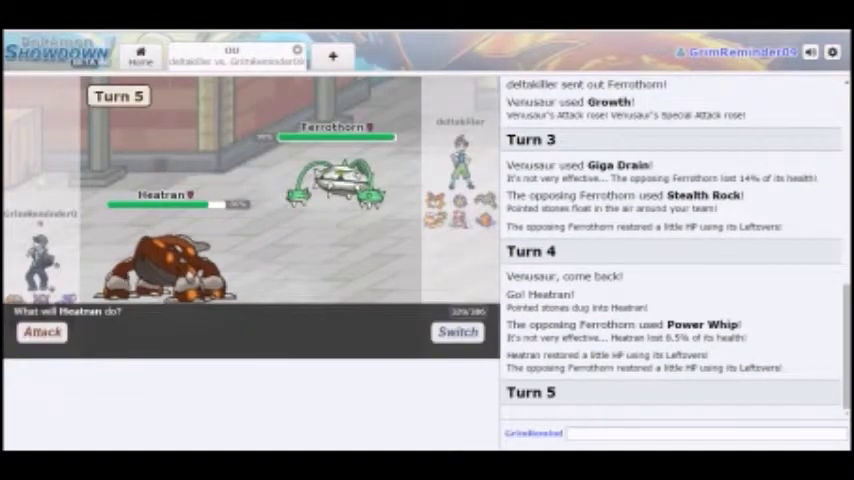
# Step: Have Heatran use Flamethrower, then Protect, then bring Gengar in for Heatran
pyautogui.click(257, 303)
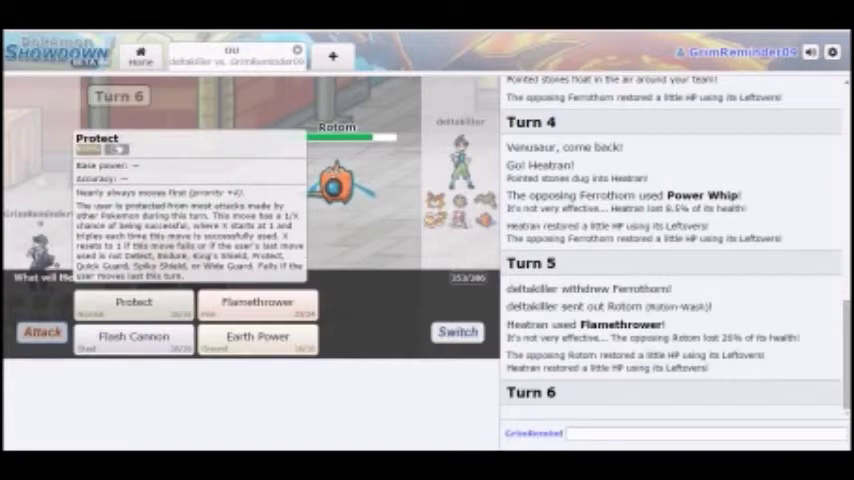
pyautogui.click(134, 301)
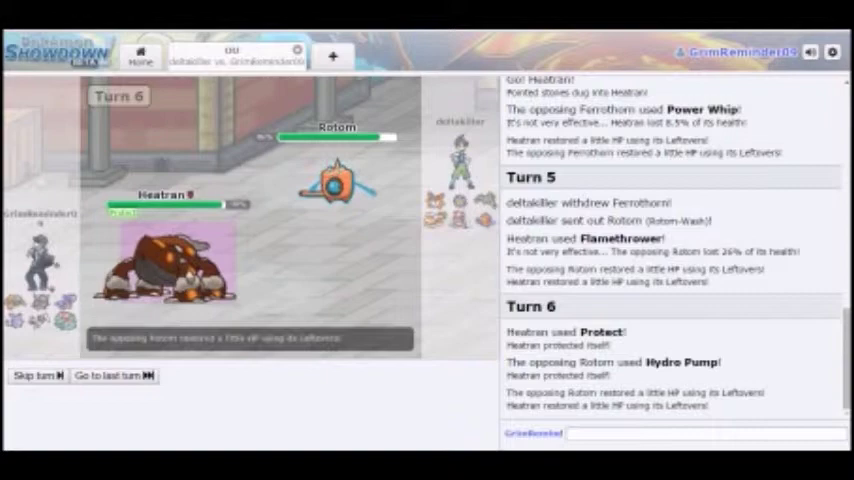
pyautogui.click(458, 331)
pyautogui.moveTo(387, 316)
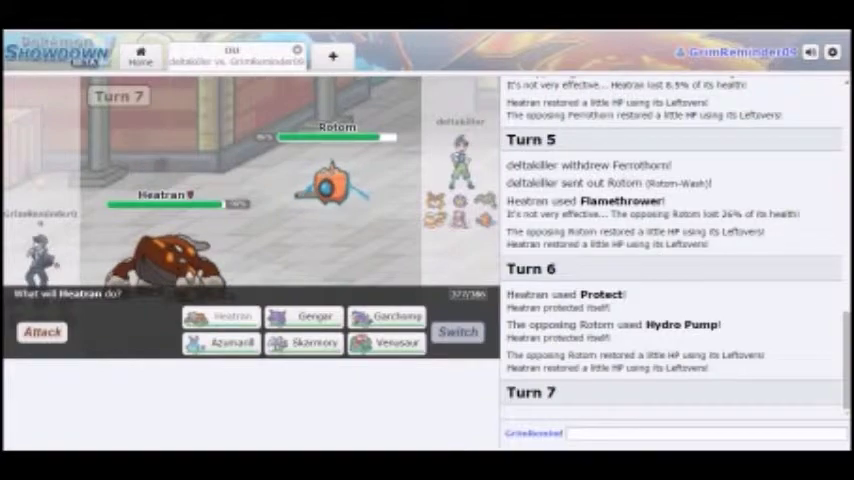
pyautogui.click(308, 316)
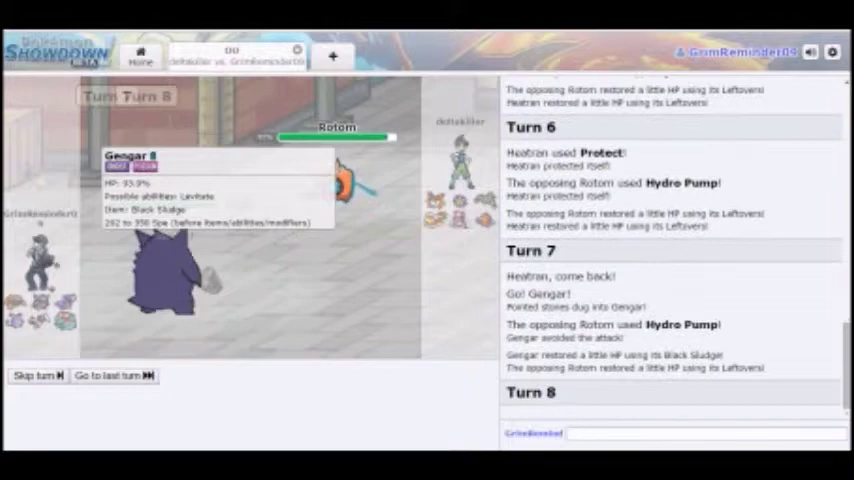
# Step: Have Gengar use Substitute on turn 8, then bring up the team switch list
pyautogui.click(140, 316)
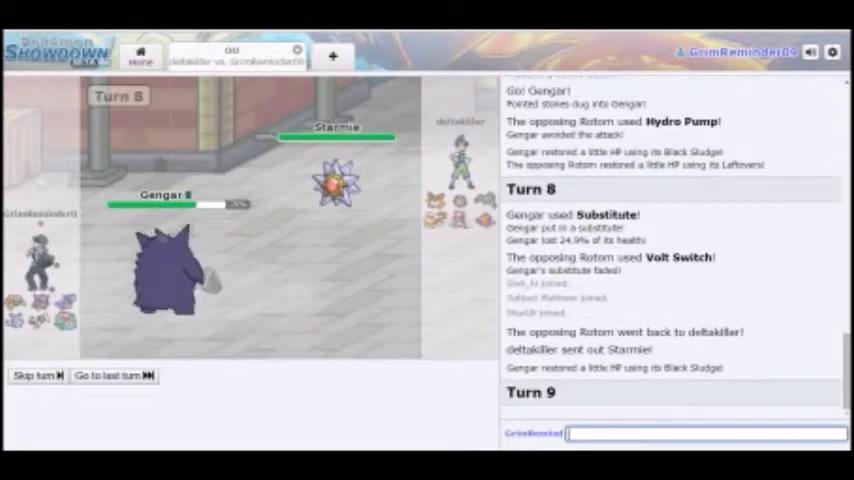
pyautogui.click(458, 332)
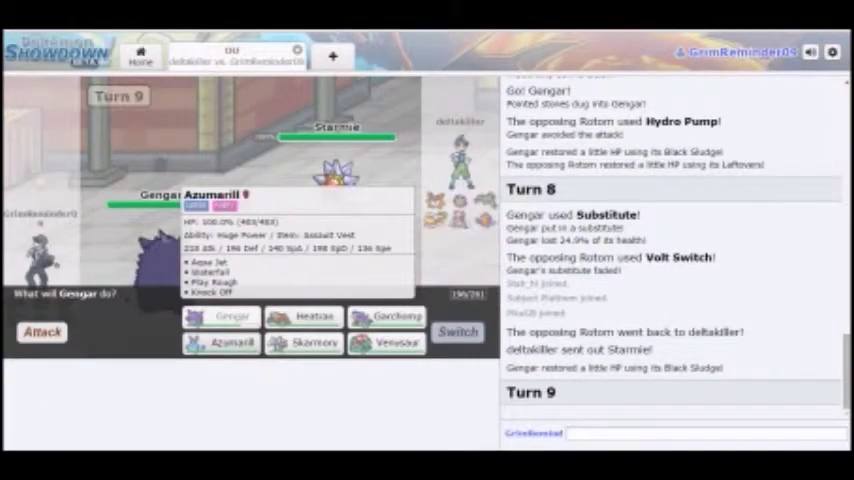
# Step: Swap Gengar for Azumarill, use Knock Off then Waterfall, and send Venusaur in after Azumarill faints
pyautogui.click(225, 343)
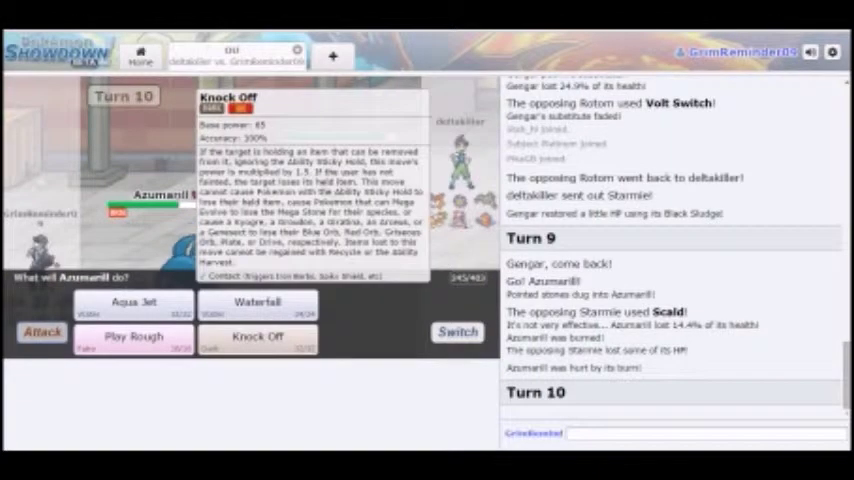
pyautogui.click(258, 336)
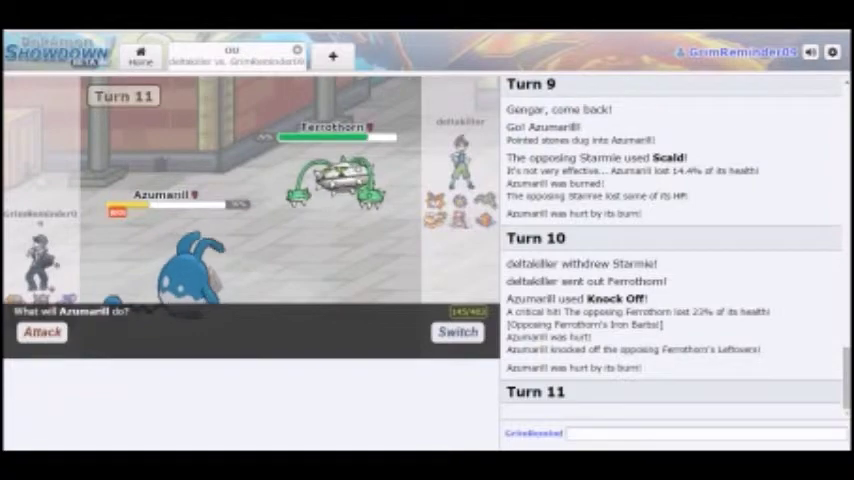
pyautogui.click(42, 332)
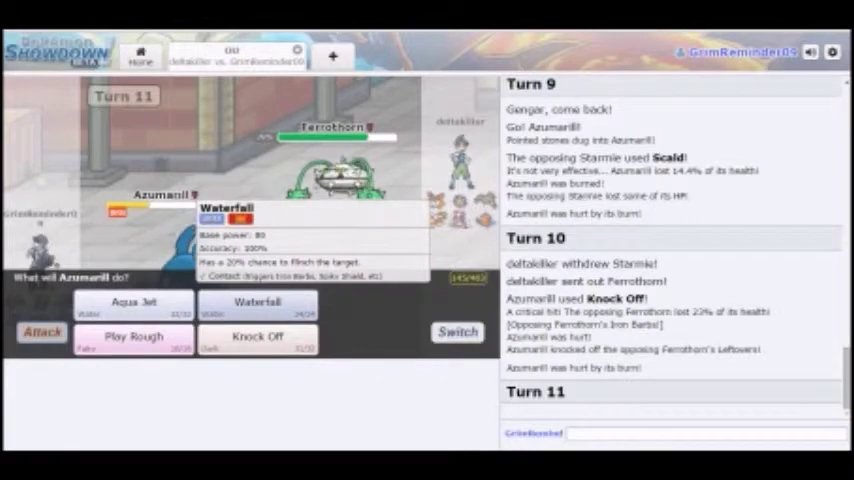
pyautogui.click(257, 302)
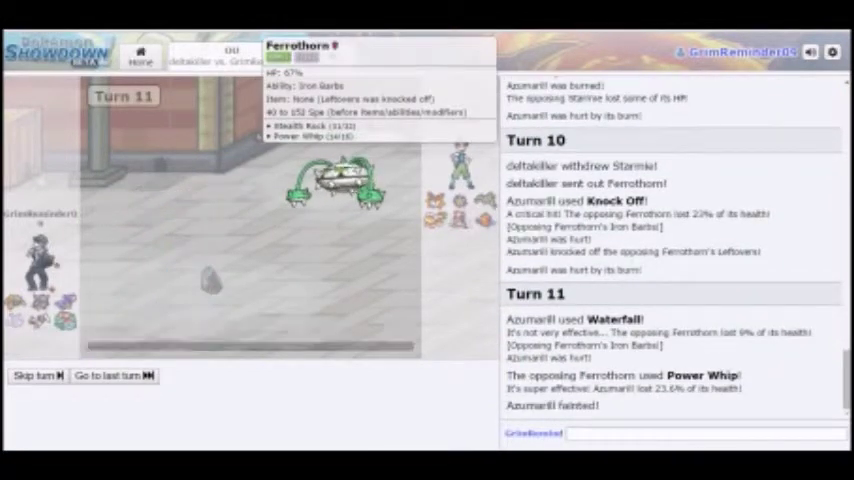
pyautogui.click(397, 343)
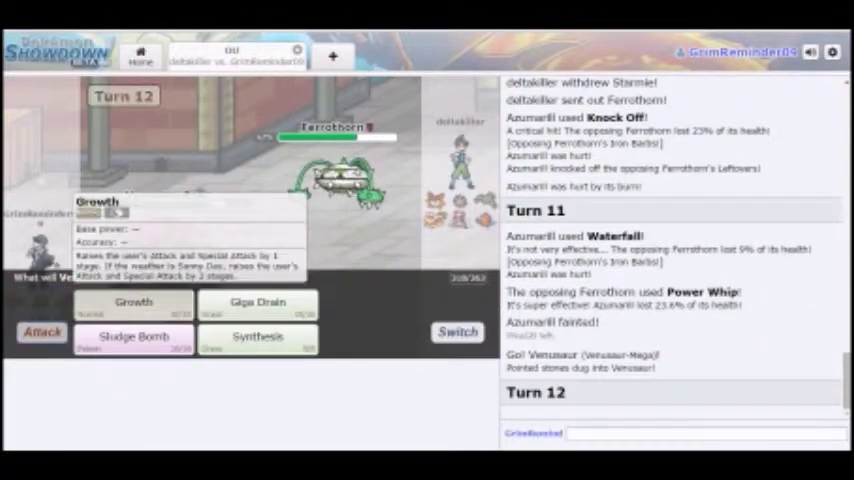
# Step: Have Venusaur use Growth twice, Giga Drain Rotom, Growth again, then Giga Drain Ferrothorn
pyautogui.click(133, 302)
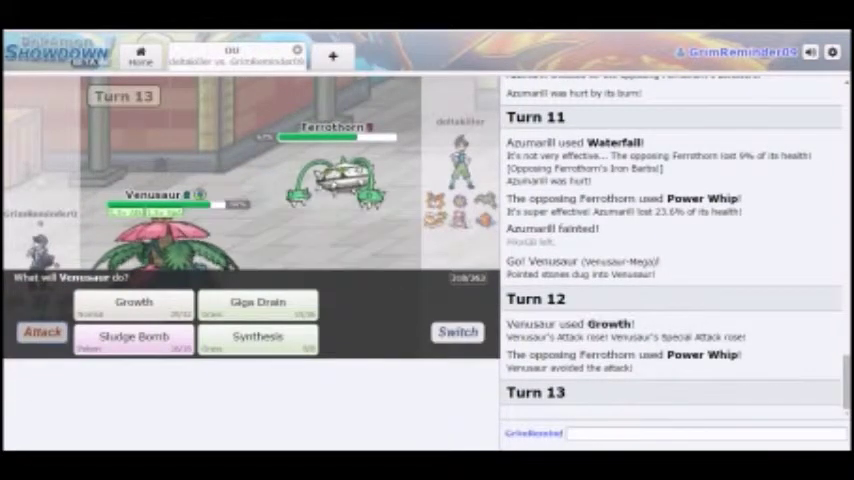
pyautogui.click(134, 301)
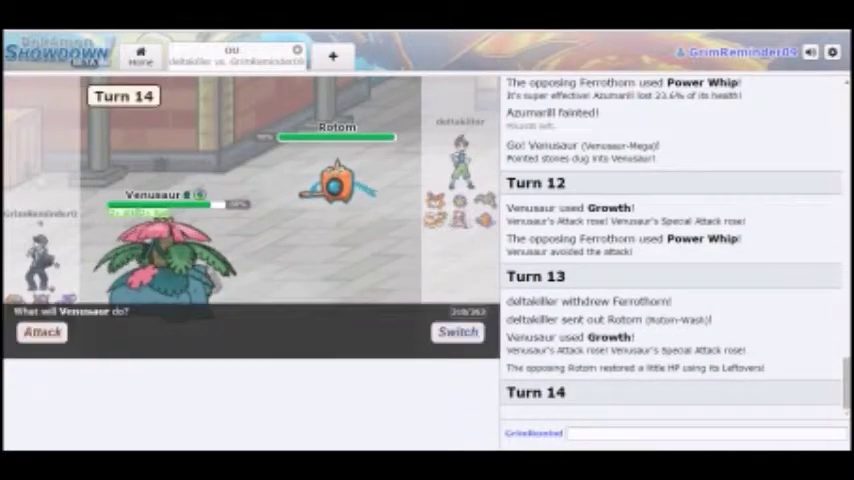
pyautogui.click(270, 317)
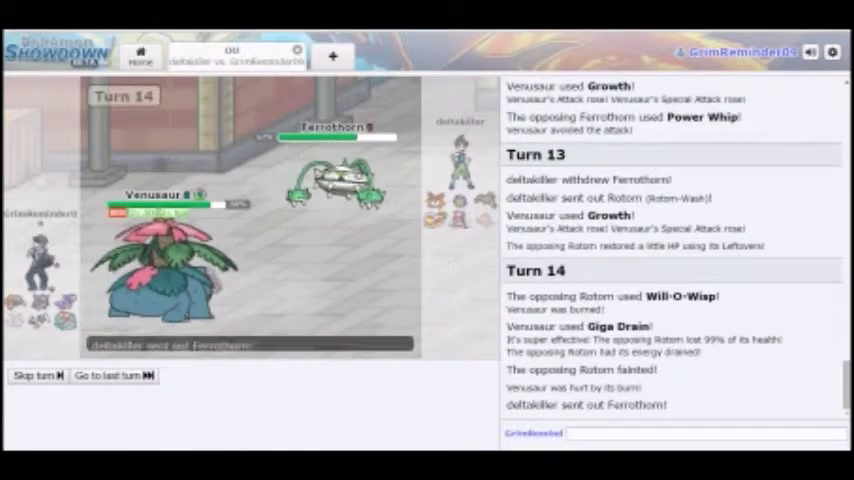
pyautogui.click(42, 332)
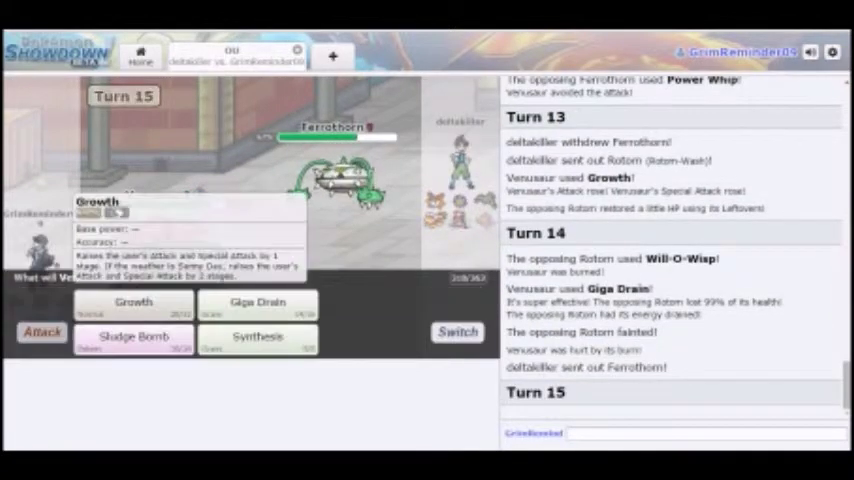
pyautogui.click(133, 302)
pyautogui.moveTo(257, 337)
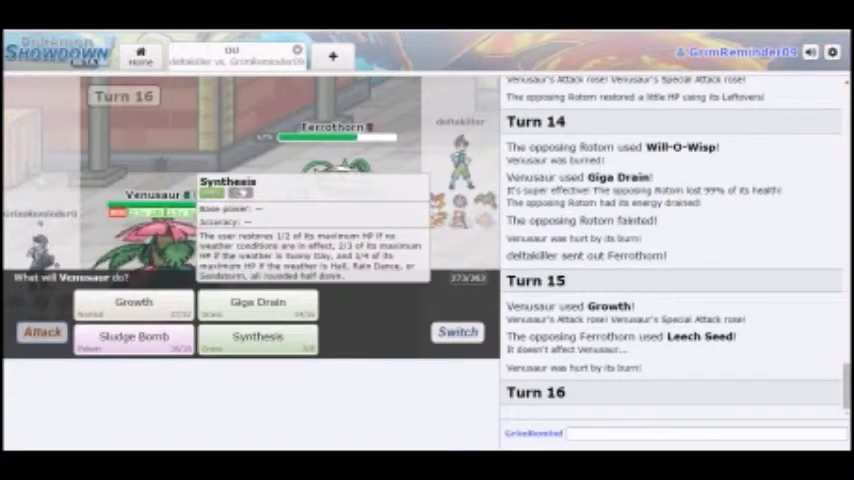
pyautogui.click(257, 302)
pyautogui.moveTo(335, 178)
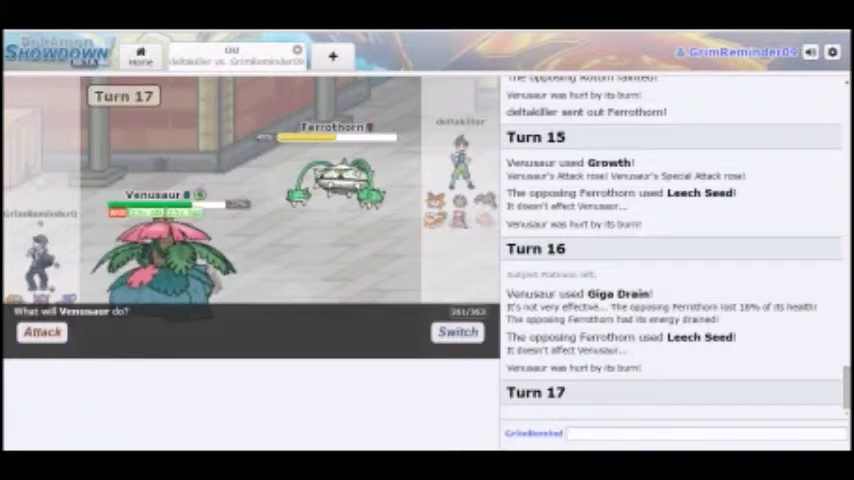
# Step: Have Venusaur use Giga Drain, Growth and Synthesis, then Giga Drain Ferrothorn and Starmie
pyautogui.click(42, 332)
pyautogui.click(257, 301)
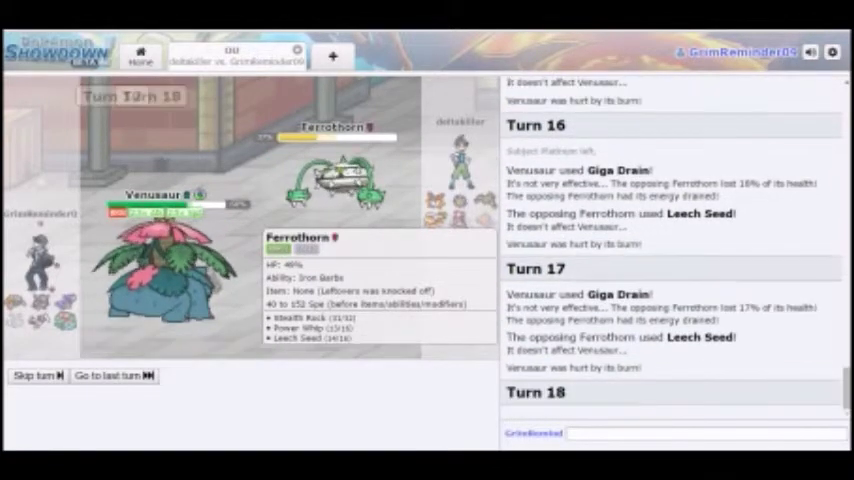
pyautogui.click(42, 332)
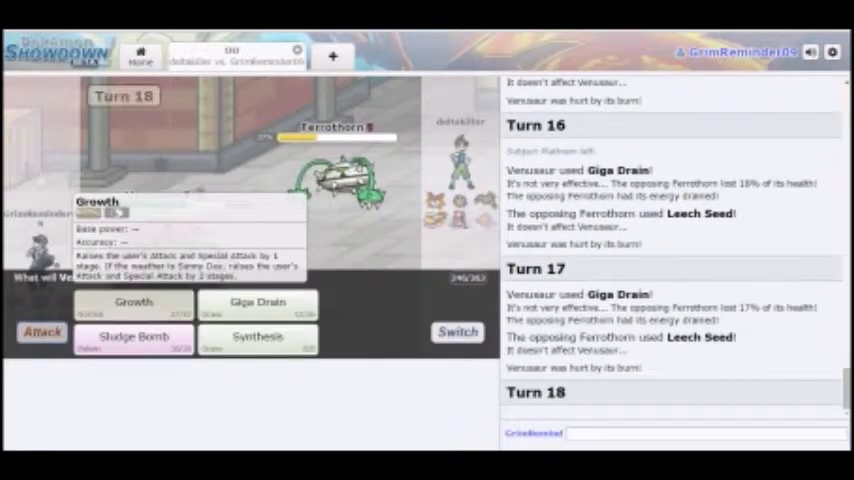
pyautogui.click(133, 302)
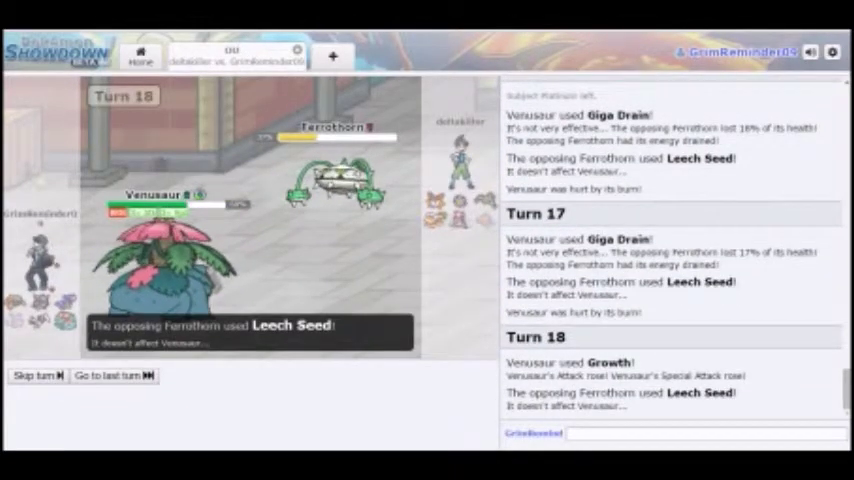
pyautogui.moveTo(163, 268)
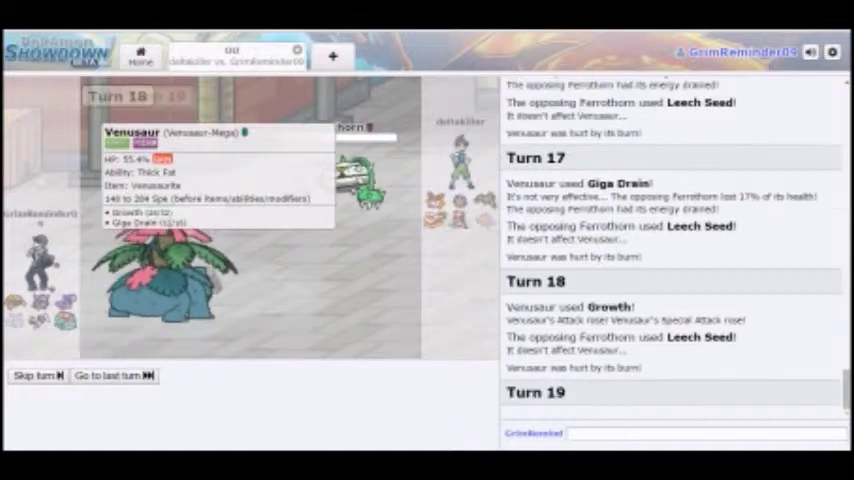
pyautogui.click(258, 337)
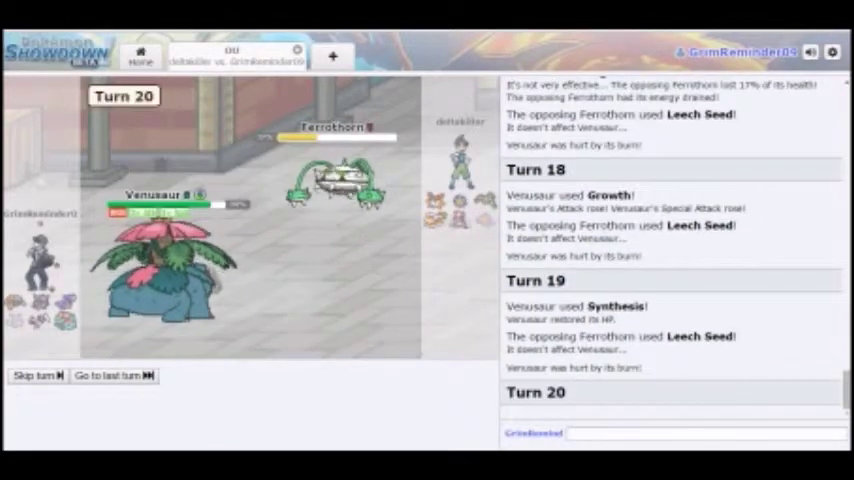
pyautogui.click(258, 302)
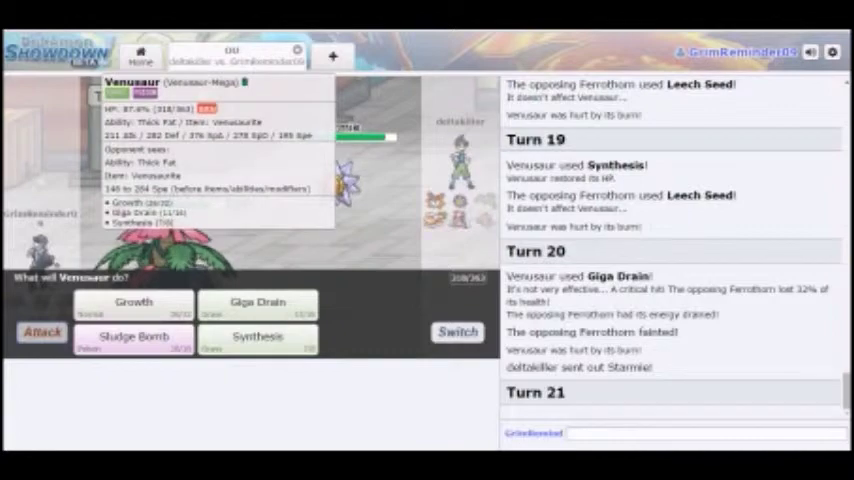
pyautogui.click(258, 302)
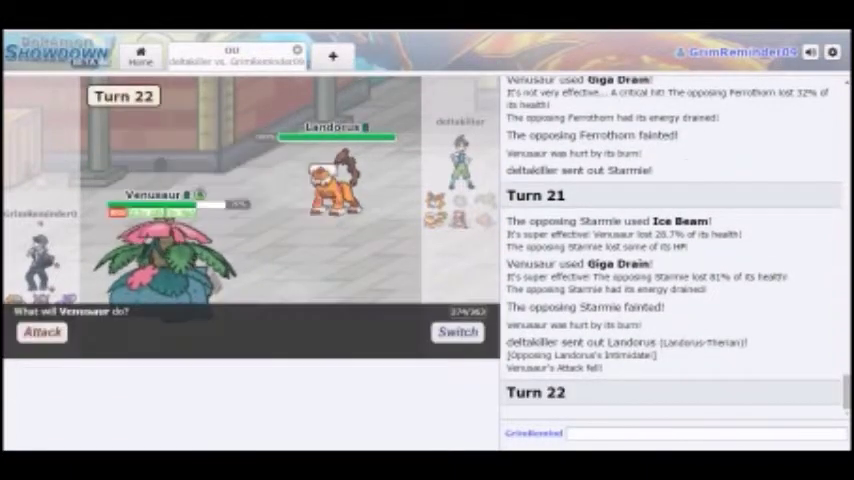
# Step: Have Venusaur Giga Drain Landorus, then Diancie, then again on turn 24
pyautogui.click(43, 332)
pyautogui.click(257, 301)
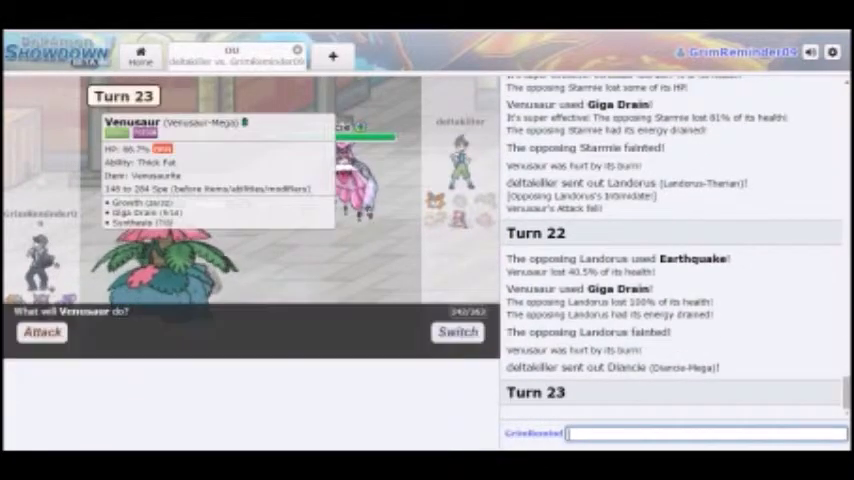
pyautogui.click(258, 302)
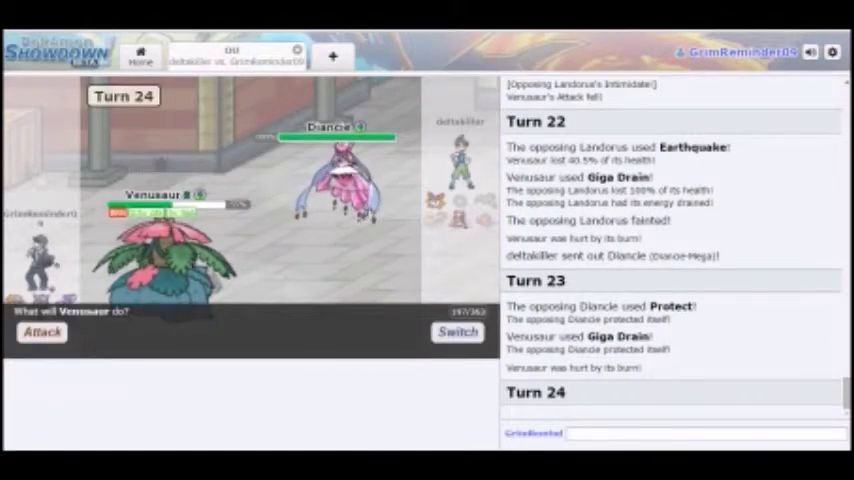
pyautogui.click(43, 331)
pyautogui.click(257, 301)
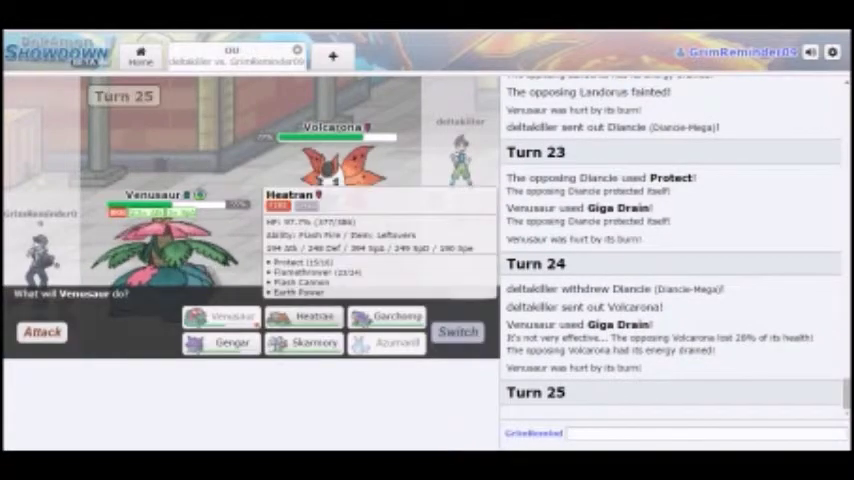
# Step: Switch in Heatran, knock out Mega Diancie with Flash Cannon, and send 'gg' in chat
pyautogui.click(308, 316)
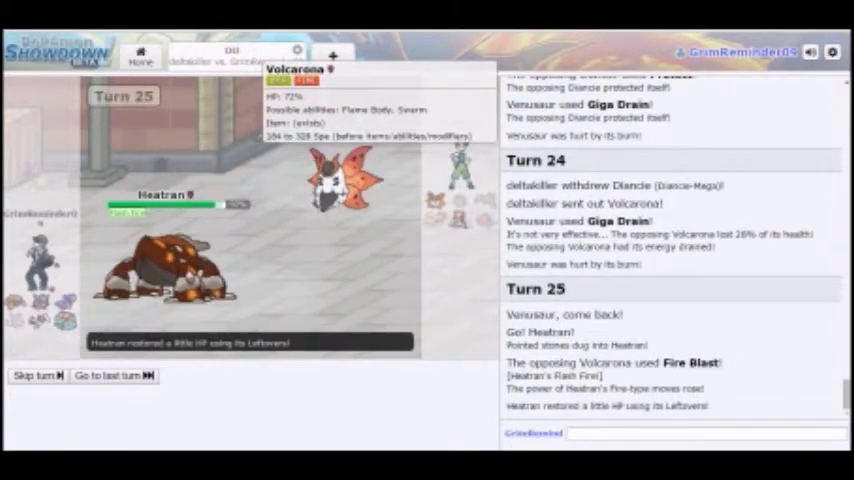
pyautogui.click(42, 332)
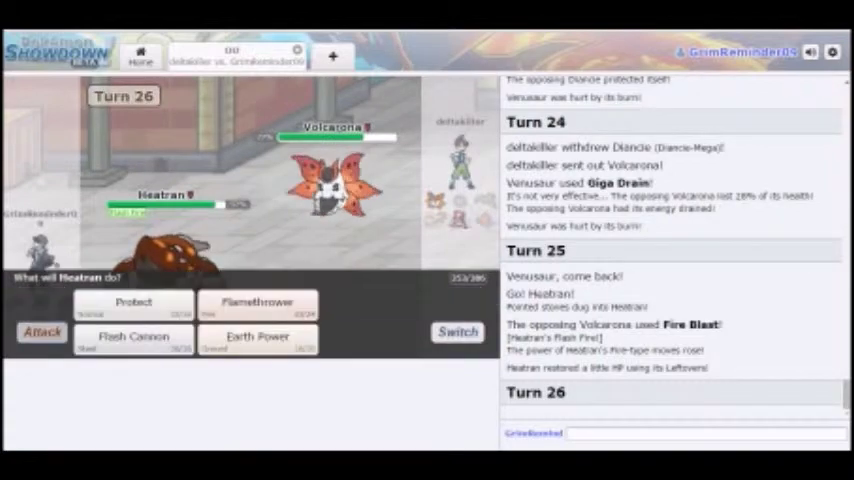
pyautogui.click(122, 337)
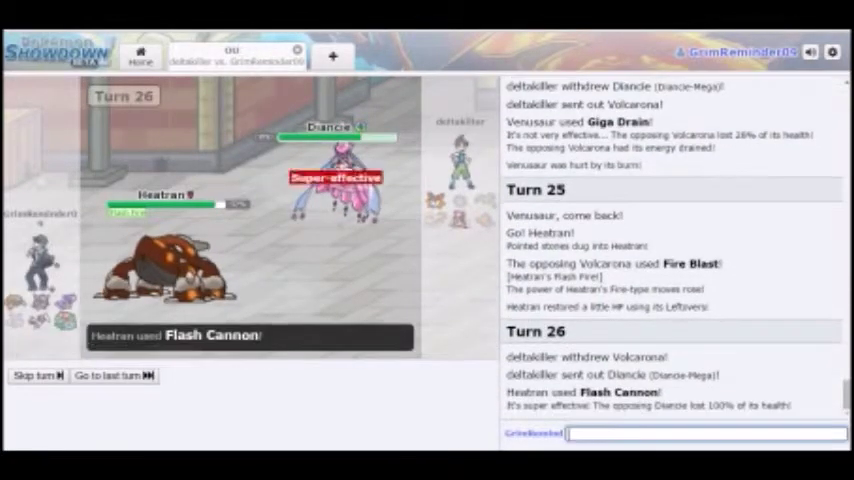
pyautogui.write('gg')
pyautogui.press('Return')
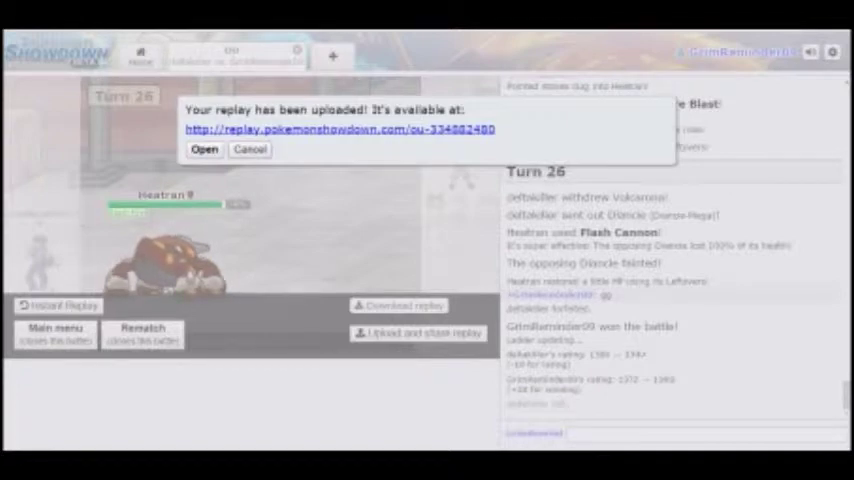
# Step: Dismiss the replay-upload notice and close the finished battle's tab
pyautogui.press('Escape')
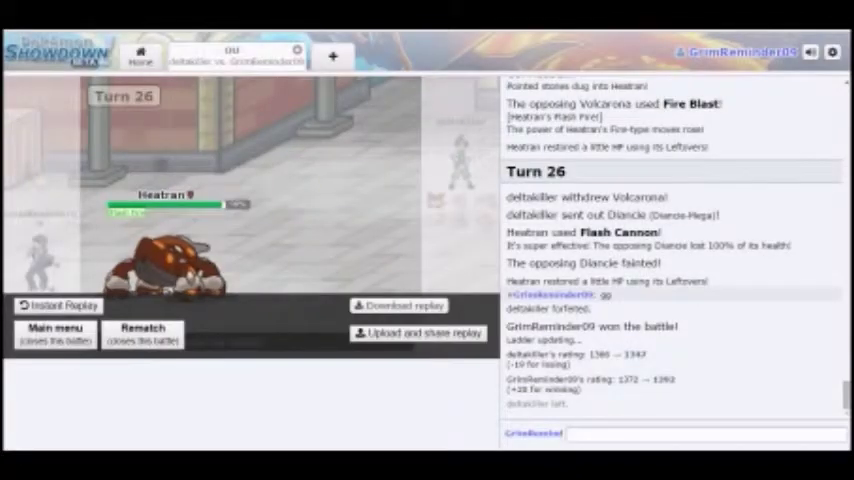
pyautogui.click(55, 333)
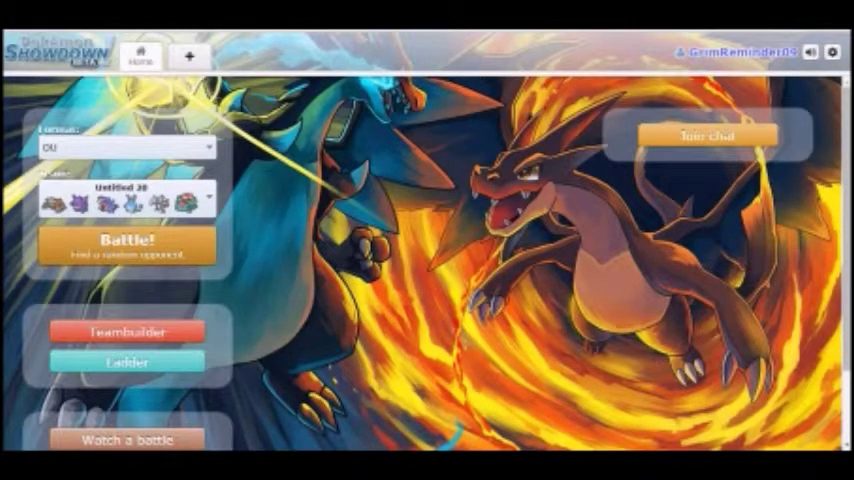
# Step: Start a rated OU ladder search with the Mega Venusaur team
pyautogui.click(127, 245)
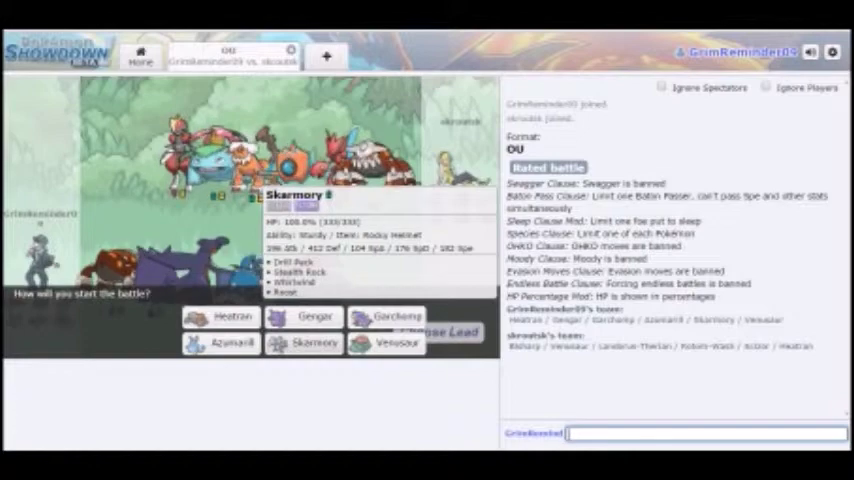
# Step: Lead with Skarmory and set up Stealth Rock
pyautogui.click(305, 343)
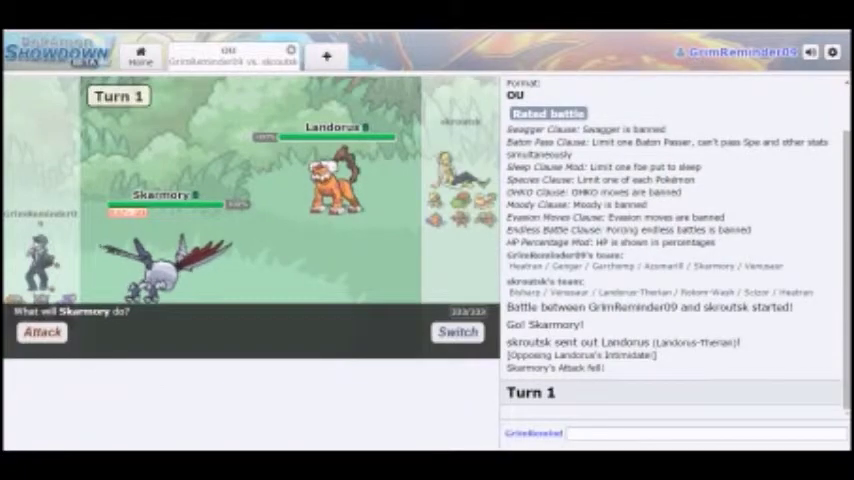
pyautogui.click(42, 332)
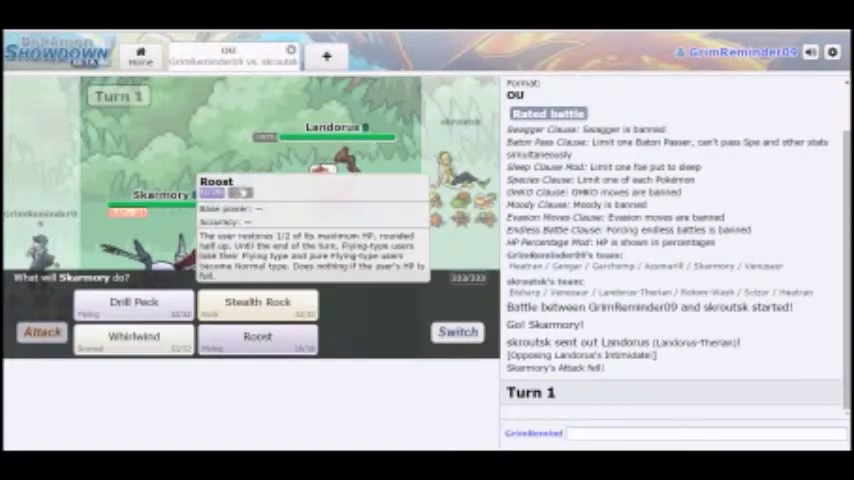
pyautogui.click(257, 301)
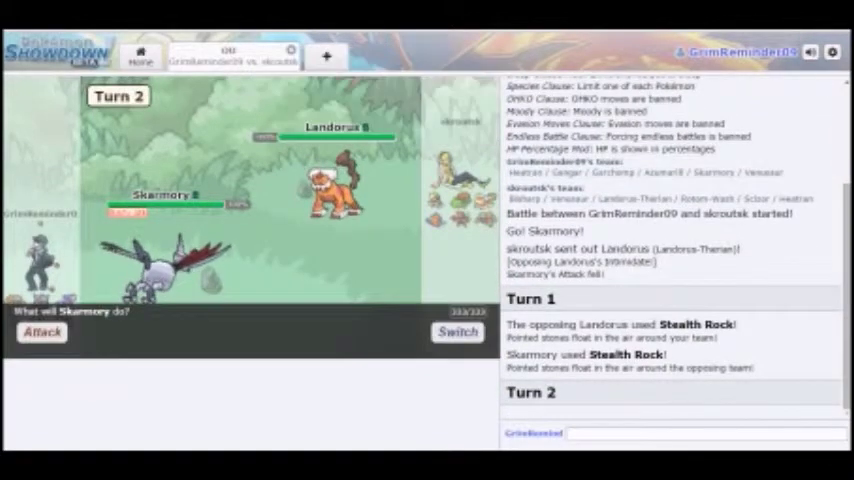
# Step: Whirlwind Landorus out with Skarmory, then switch Skarmory out for Venusaur
pyautogui.click(42, 332)
pyautogui.click(133, 335)
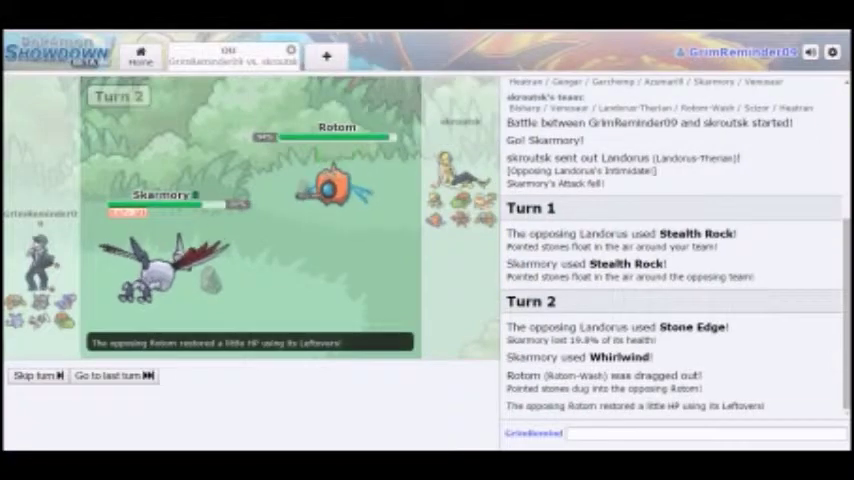
pyautogui.click(458, 332)
pyautogui.moveTo(305, 343)
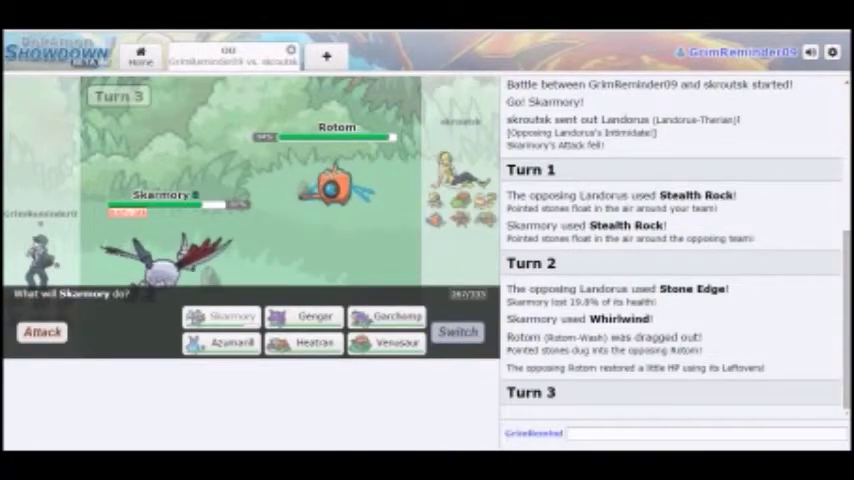
pyautogui.click(397, 342)
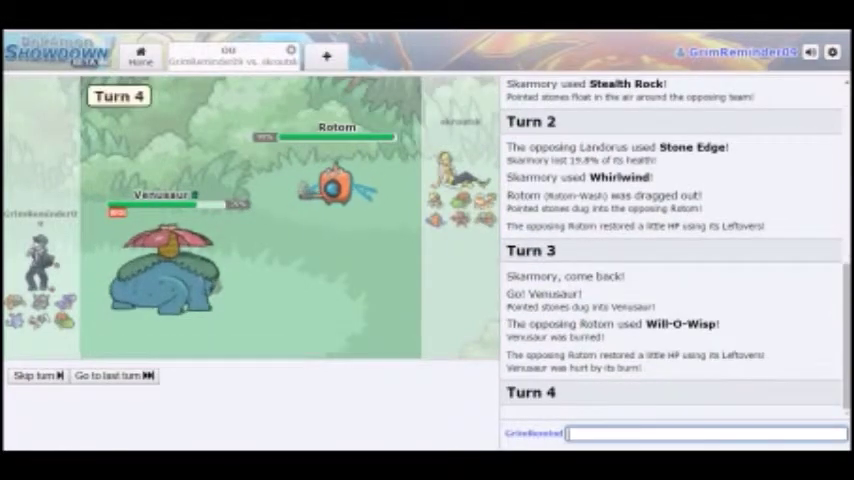
# Step: Switch Venusaur to Garchomp, start the battle timer, then bring Venusaur back in
pyautogui.click(457, 331)
pyautogui.click(396, 314)
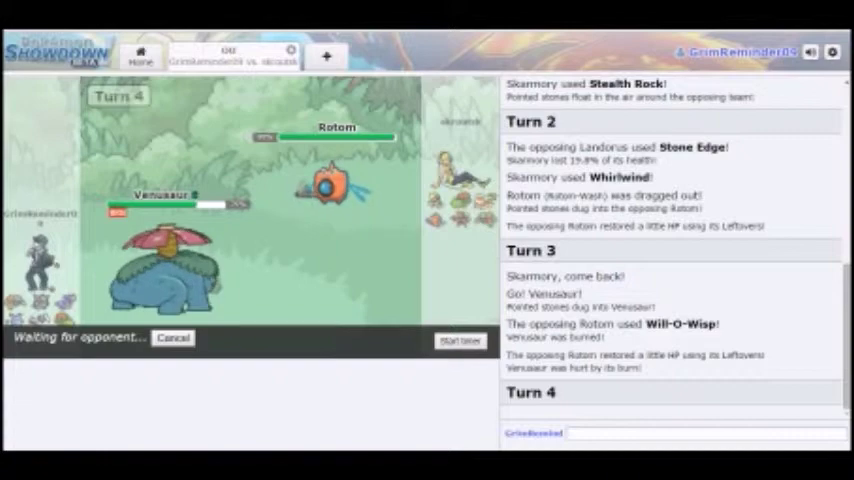
pyautogui.click(460, 340)
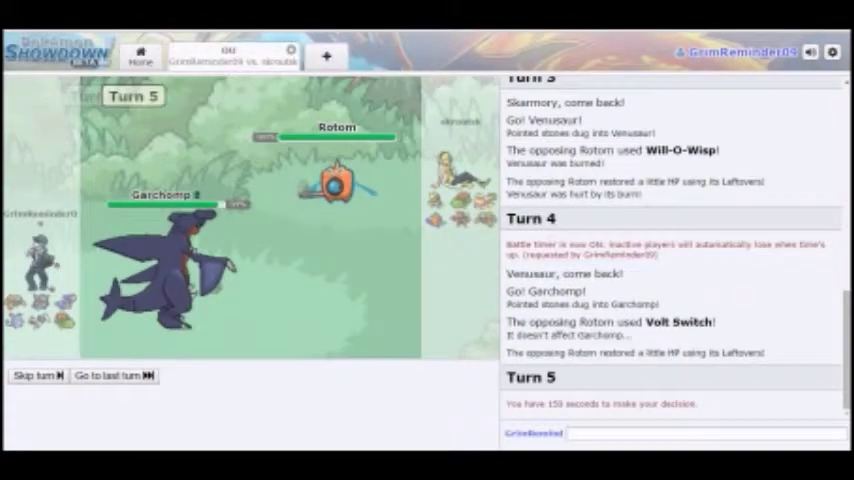
pyautogui.click(457, 331)
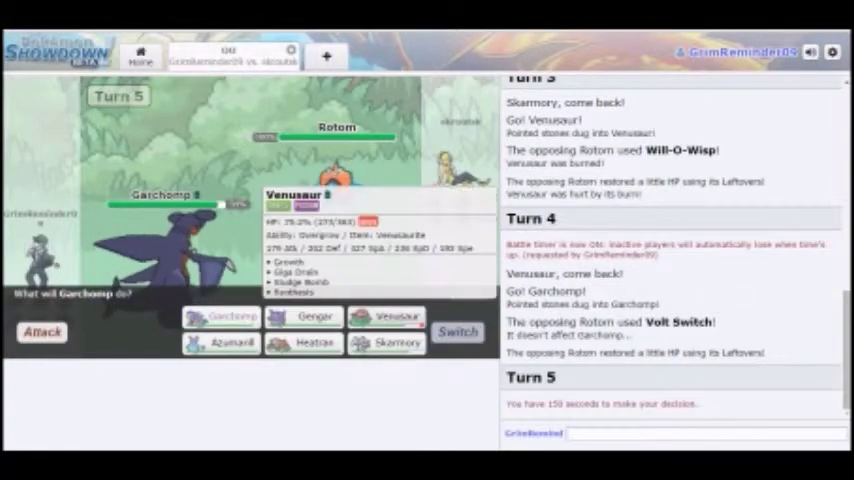
pyautogui.click(390, 316)
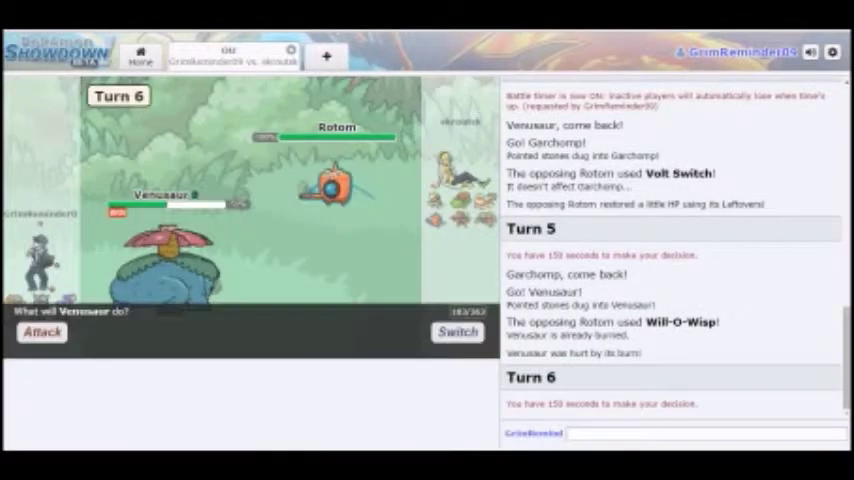
# Step: Mega Evolve Venusaur while using Synthesis, then switch it out for Skarmory
pyautogui.click(133, 345)
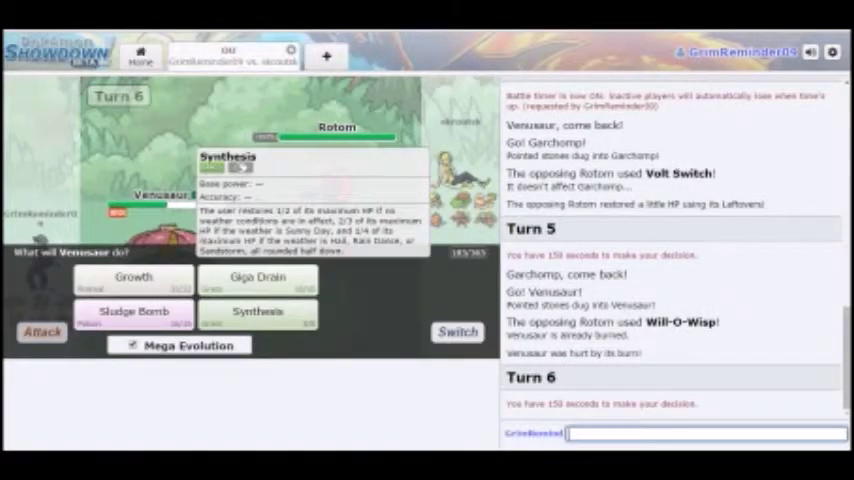
pyautogui.click(257, 313)
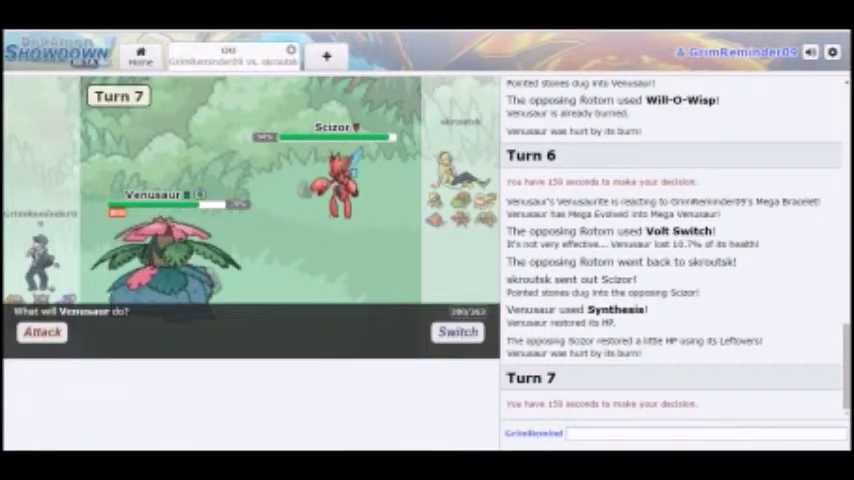
pyautogui.click(391, 345)
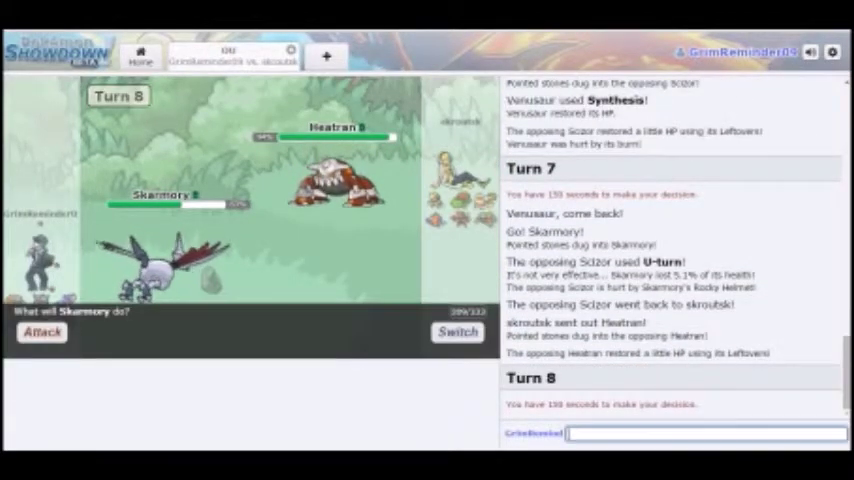
# Step: Switch Skarmory to Garchomp, then heal the dragged-in Venusaur with Synthesis
pyautogui.click(458, 331)
pyautogui.click(388, 316)
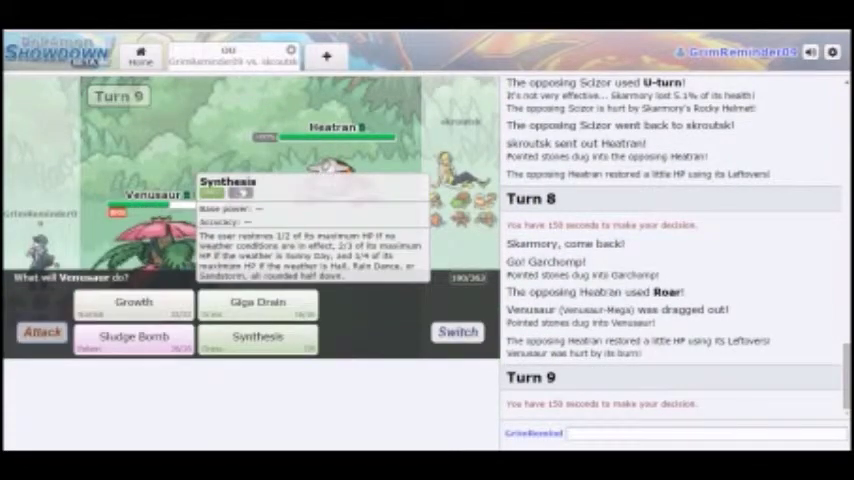
pyautogui.click(258, 337)
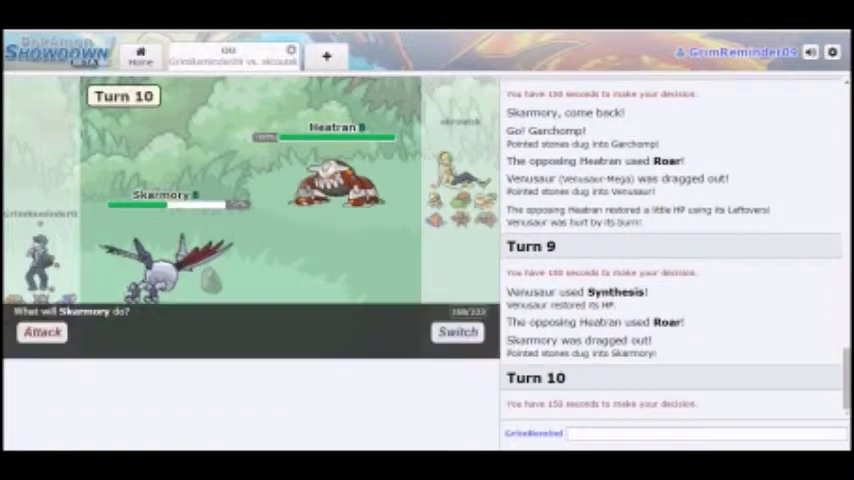
# Step: Switch Skarmory to Garchomp again, then heal Venusaur with another Synthesis
pyautogui.click(458, 331)
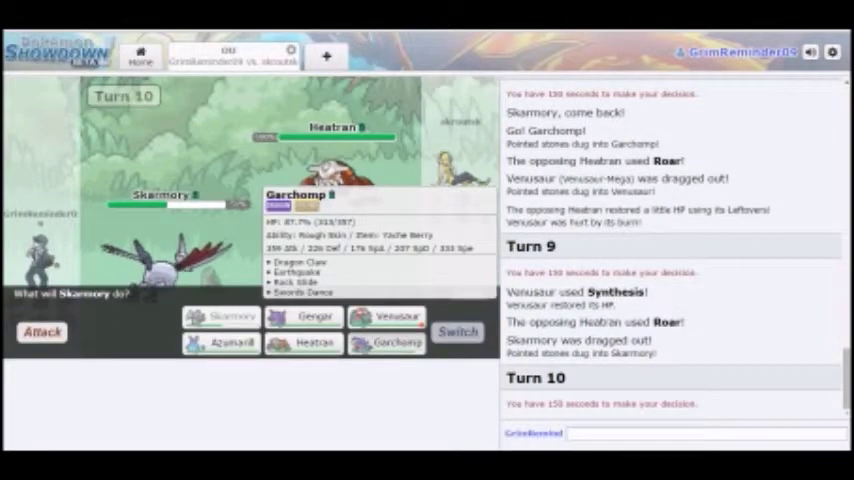
pyautogui.click(396, 341)
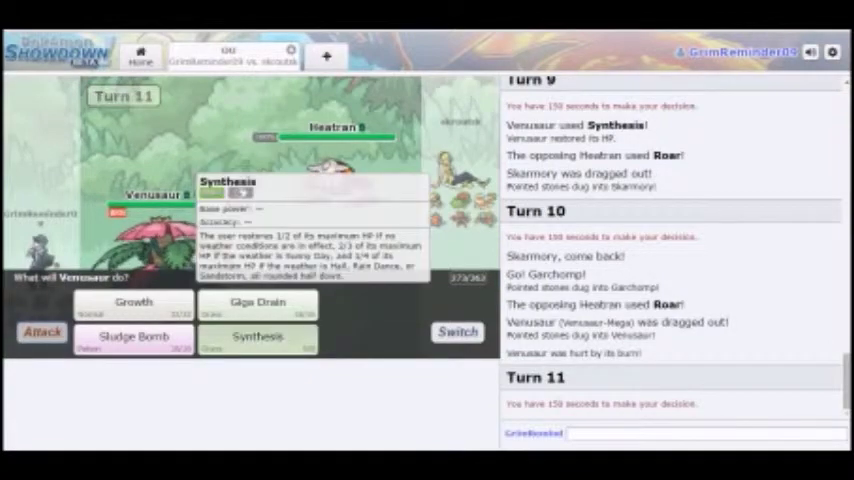
pyautogui.click(258, 336)
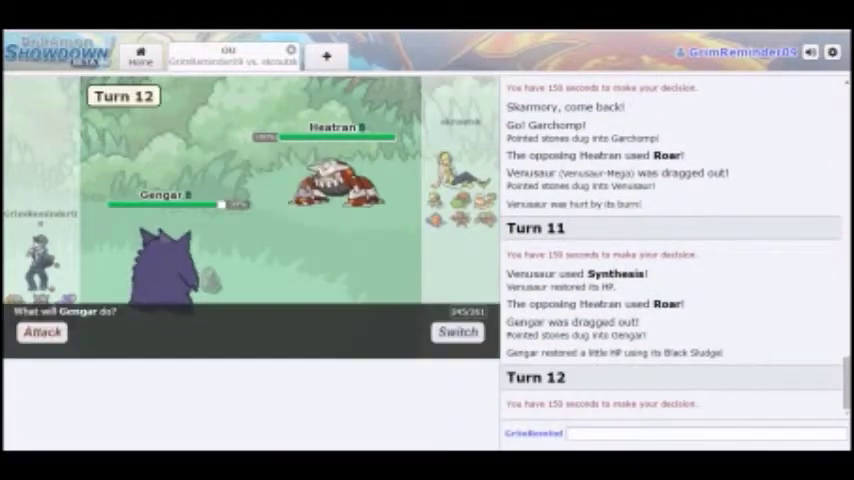
# Step: Have Gengar put up a Substitute, then hit Heatran with Focus Blast
pyautogui.click(42, 332)
pyautogui.click(133, 303)
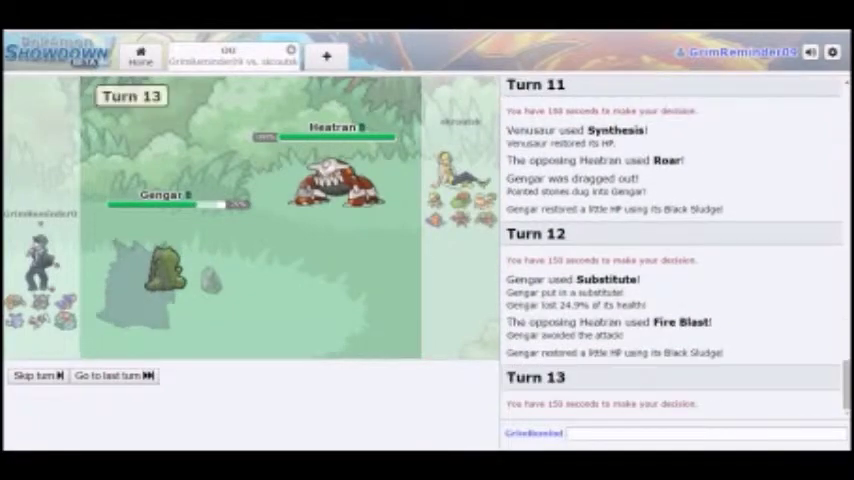
pyautogui.click(43, 332)
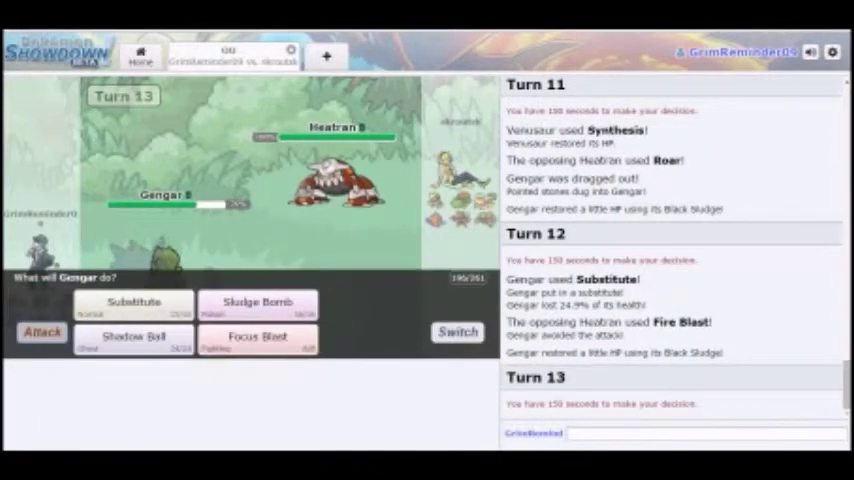
pyautogui.click(257, 335)
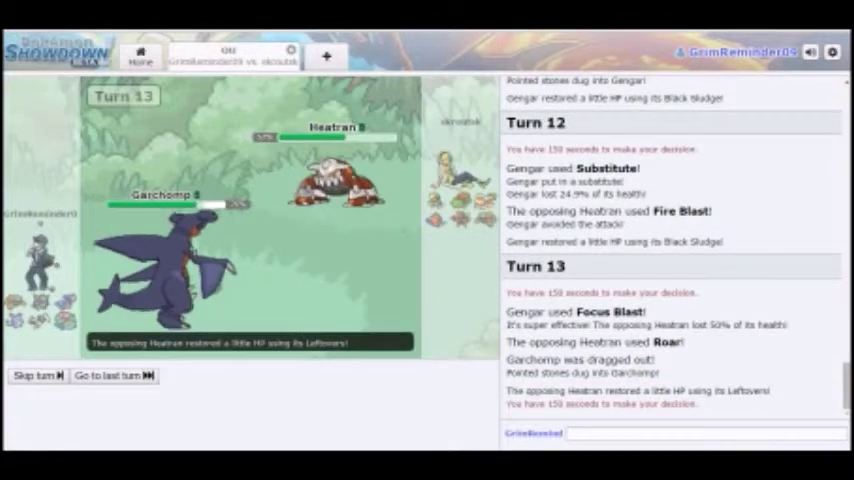
# Step: Boost Garchomp with Swords Dance, then hit Rotom with Dragon Claw twice
pyautogui.click(42, 332)
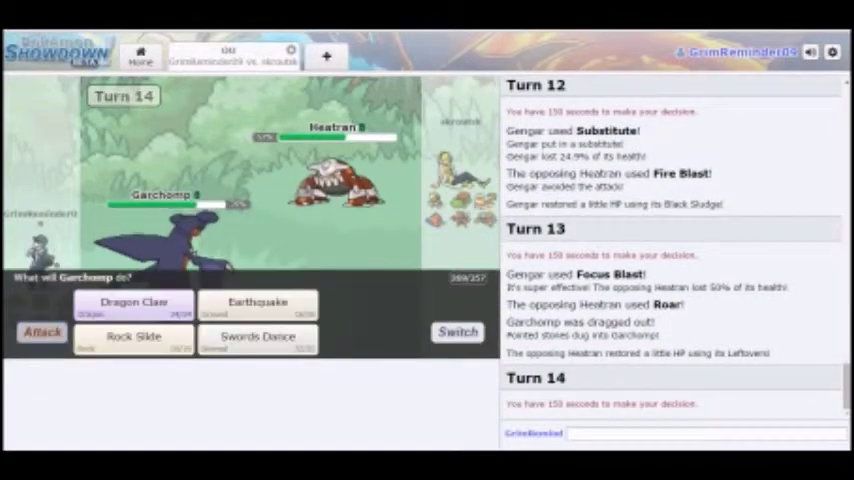
pyautogui.click(257, 336)
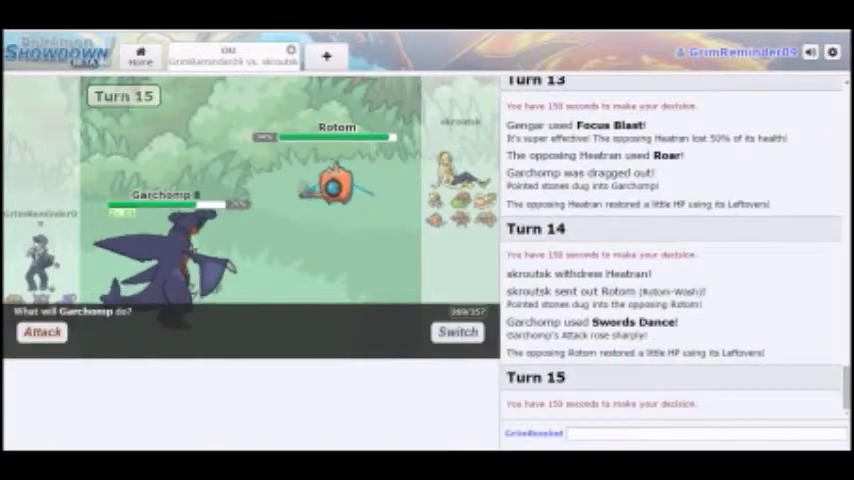
pyautogui.click(134, 302)
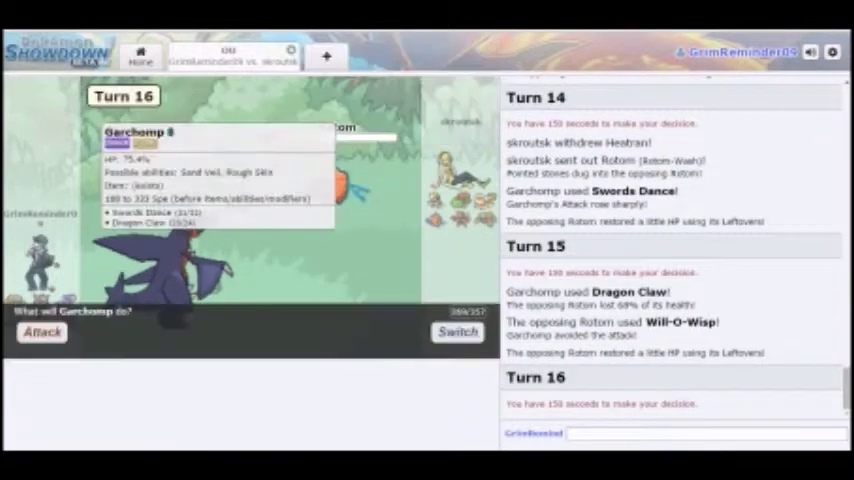
pyautogui.click(134, 302)
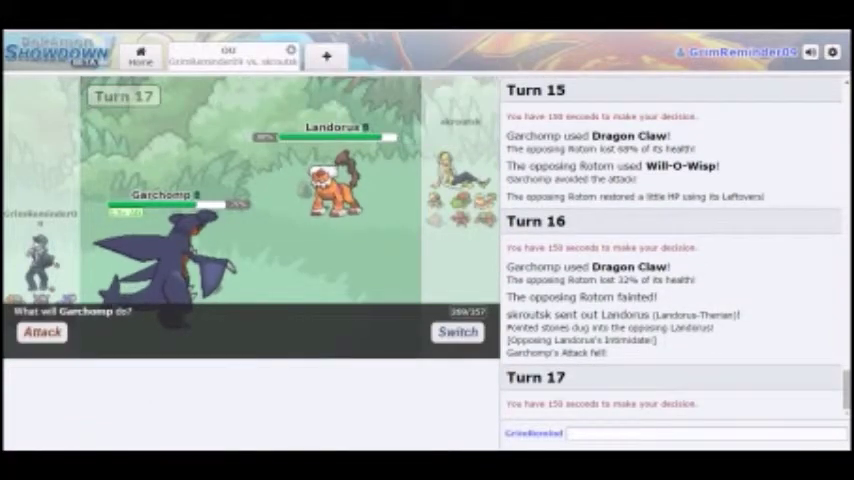
# Step: Hit Landorus with Rock Slide and Dragon Claw, then send Azumarill in for fainted Garchomp
pyautogui.click(42, 332)
pyautogui.click(133, 336)
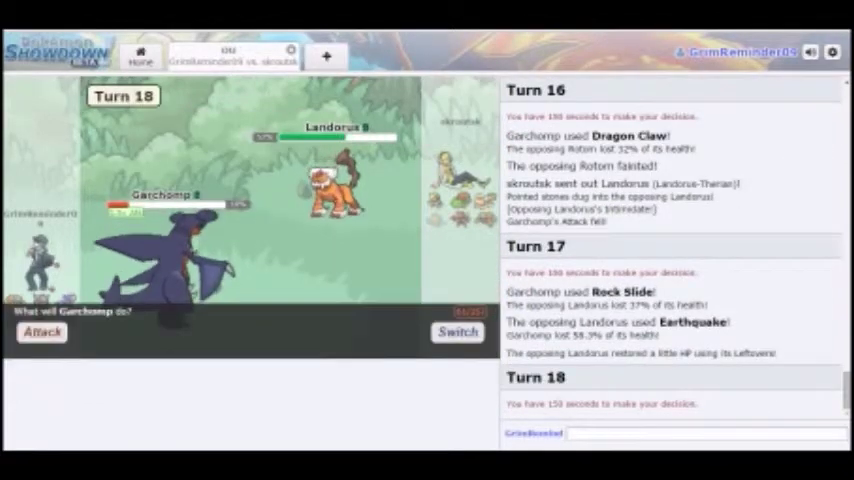
pyautogui.click(42, 331)
pyautogui.click(133, 301)
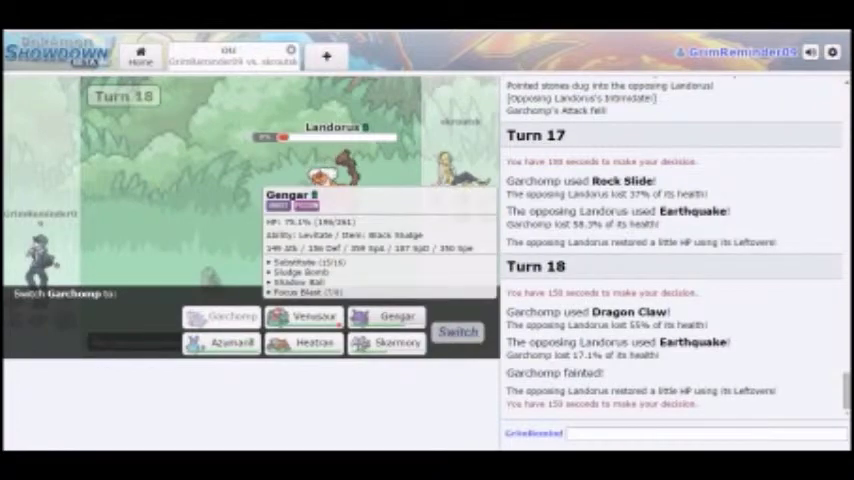
pyautogui.click(232, 343)
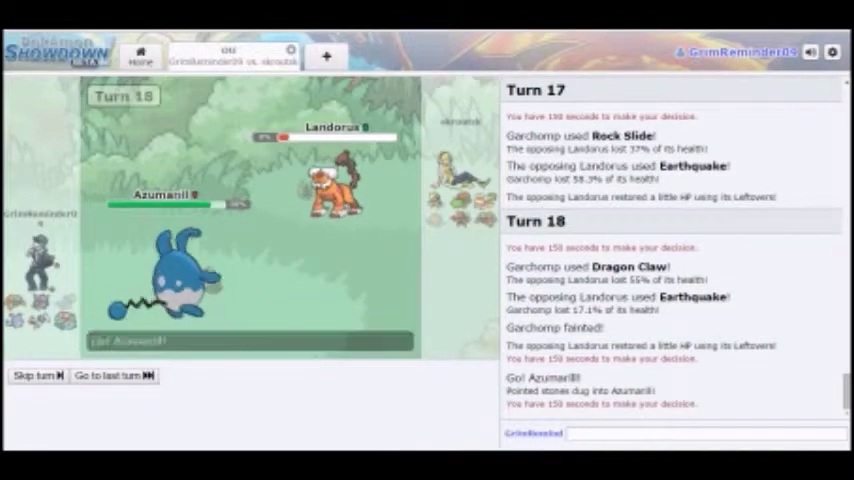
# Step: Finish Landorus with Azumarill's Aqua Jet, switch to Skarmory, and heal with Roost
pyautogui.click(42, 332)
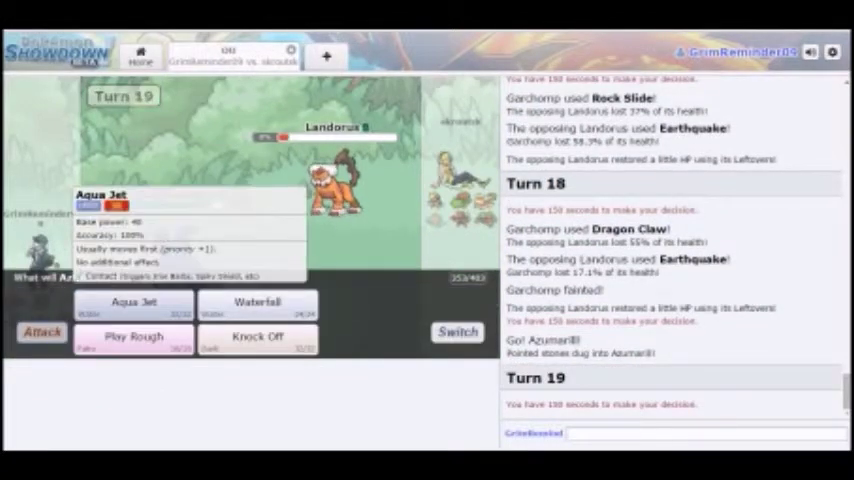
pyautogui.click(133, 301)
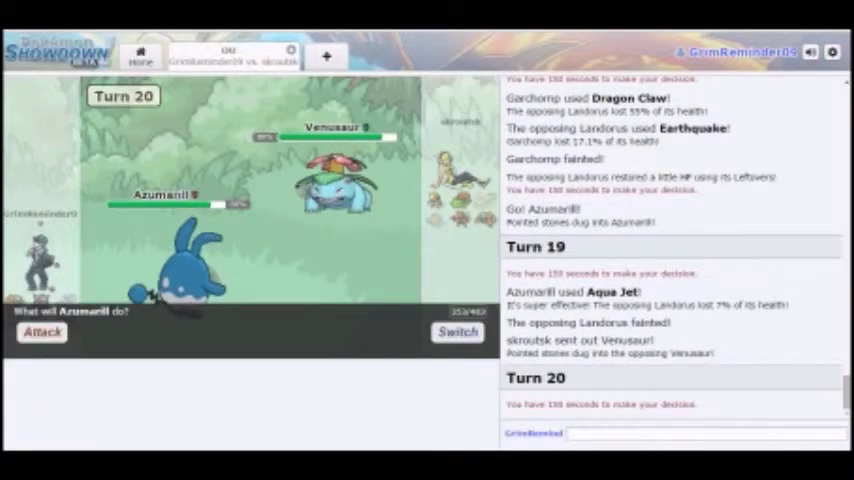
pyautogui.click(458, 331)
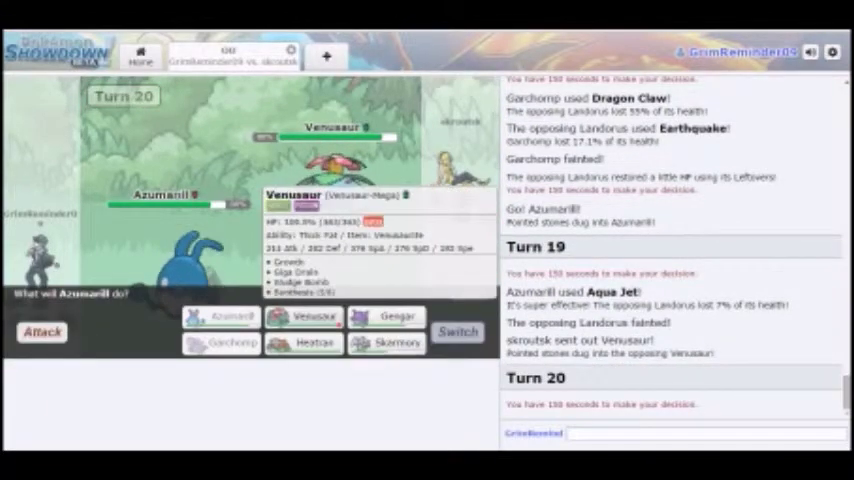
pyautogui.click(390, 342)
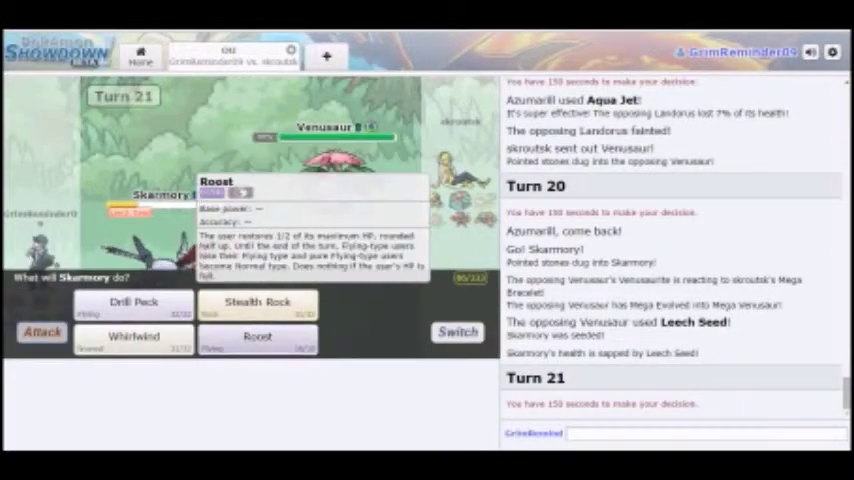
pyautogui.click(257, 337)
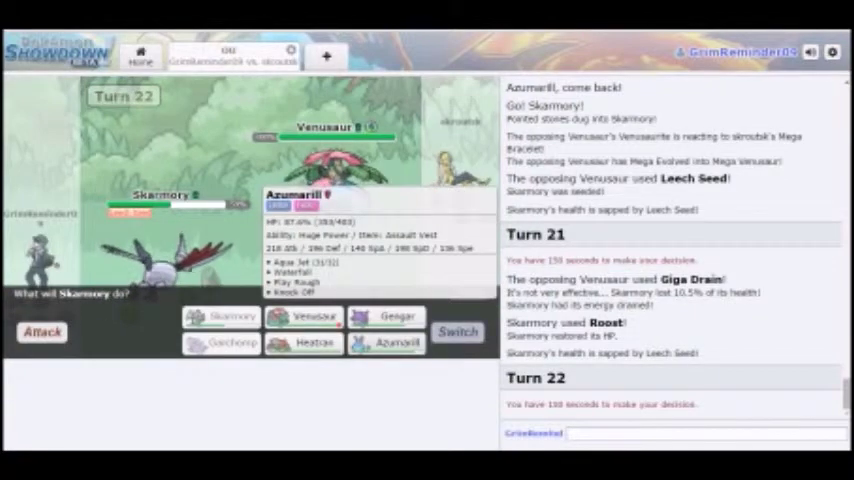
# Step: Switch Skarmory to Venusaur, Giga Drain Heatran twice, then send Gengar out after Venusaur faints
pyautogui.click(307, 316)
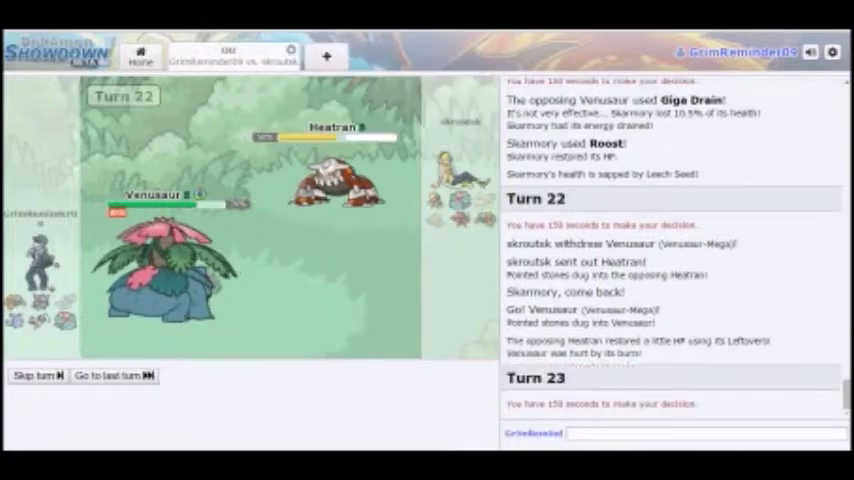
pyautogui.click(42, 332)
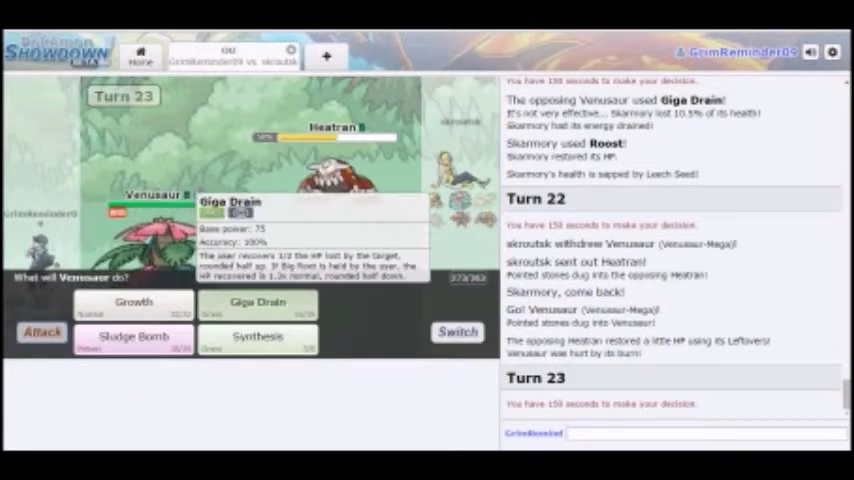
pyautogui.click(257, 301)
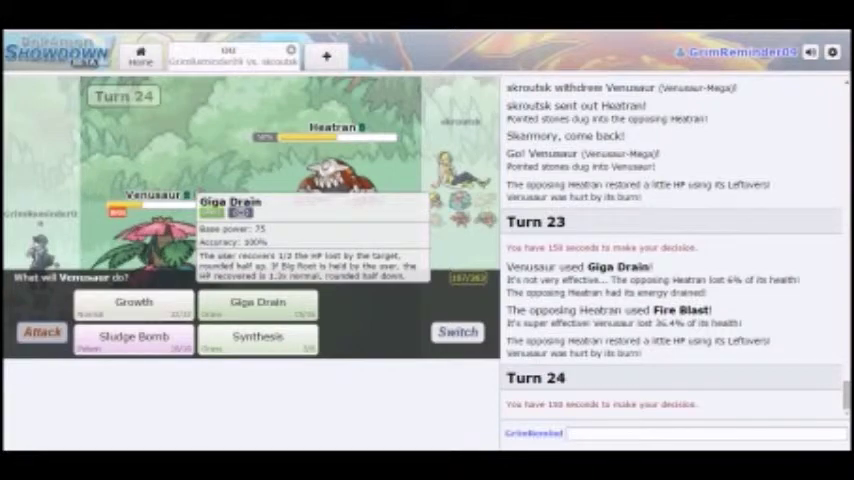
pyautogui.click(258, 302)
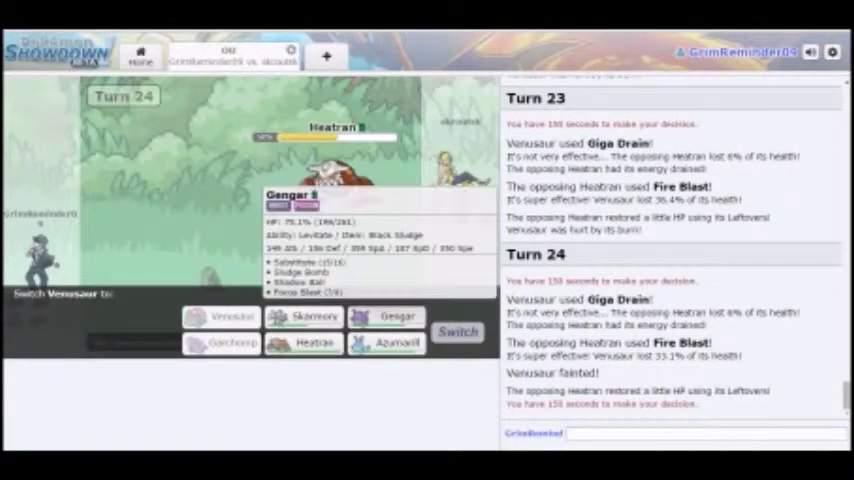
pyautogui.click(391, 316)
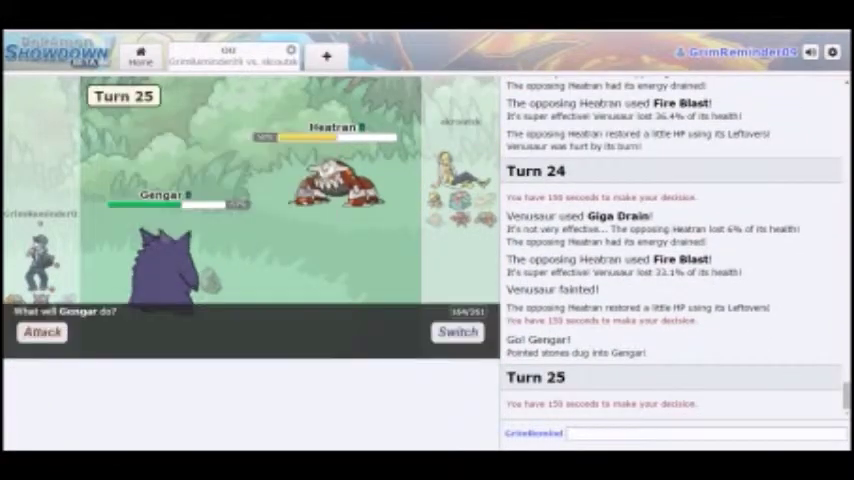
# Step: Hit Heatran with Gengar's Focus Blast, then remove its Leftovers with Azumarill's Knock Off
pyautogui.click(42, 332)
pyautogui.click(204, 335)
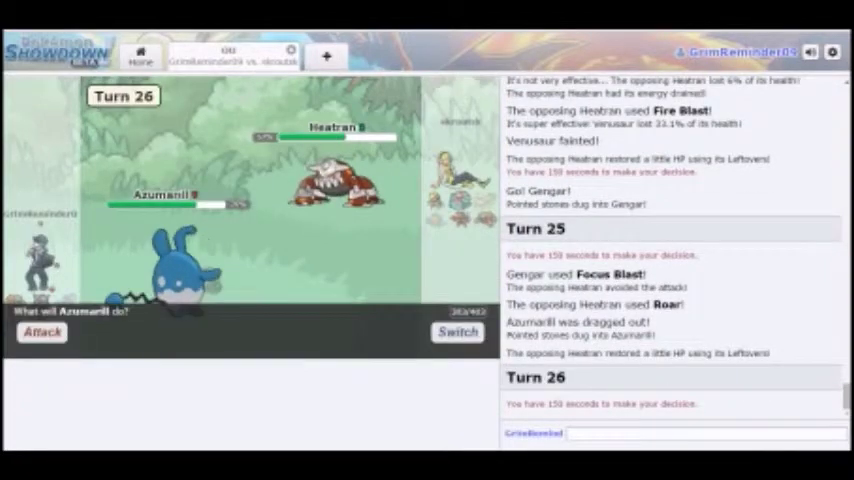
pyautogui.click(257, 337)
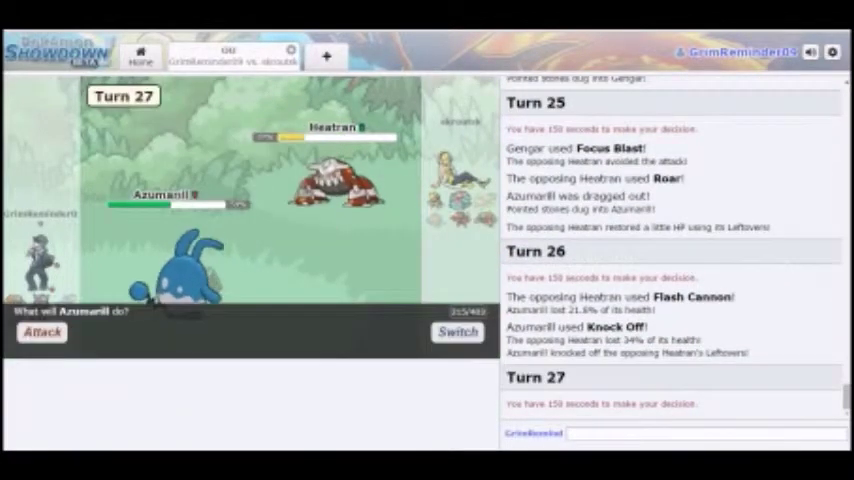
# Step: Use Azumarill's Aqua Jet and Knock Off on Venusaur, then bring Heatran in
pyautogui.click(134, 302)
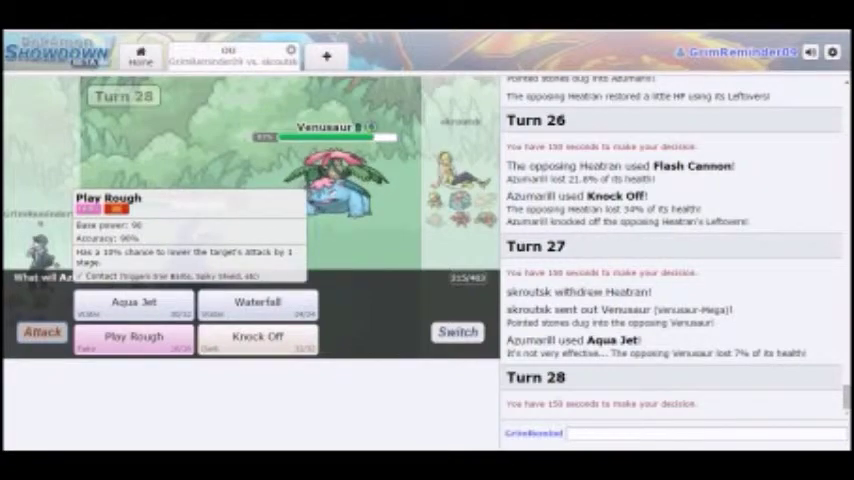
pyautogui.click(258, 336)
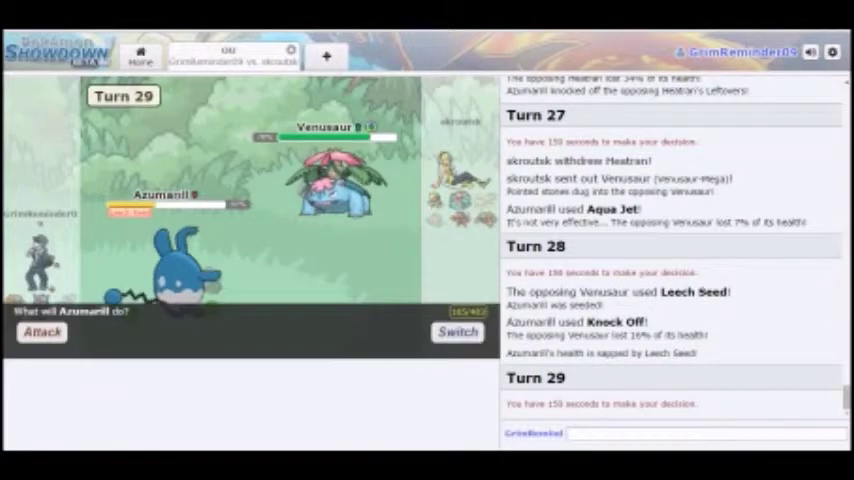
pyautogui.click(458, 331)
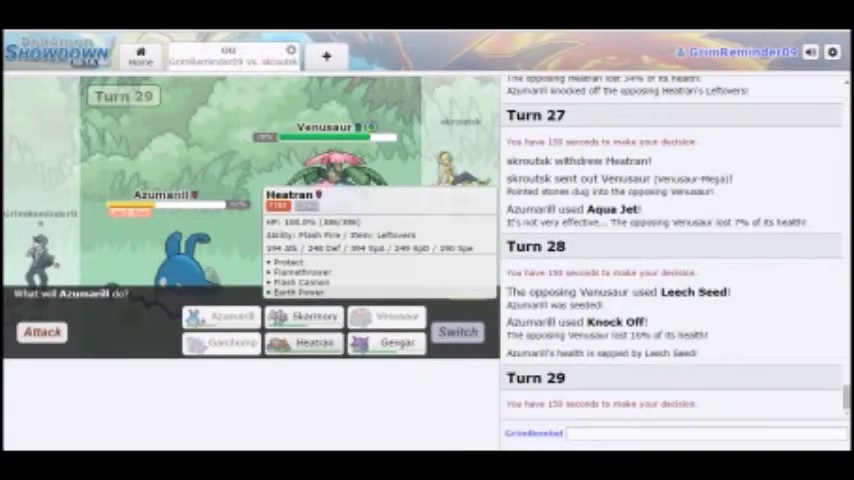
pyautogui.click(307, 342)
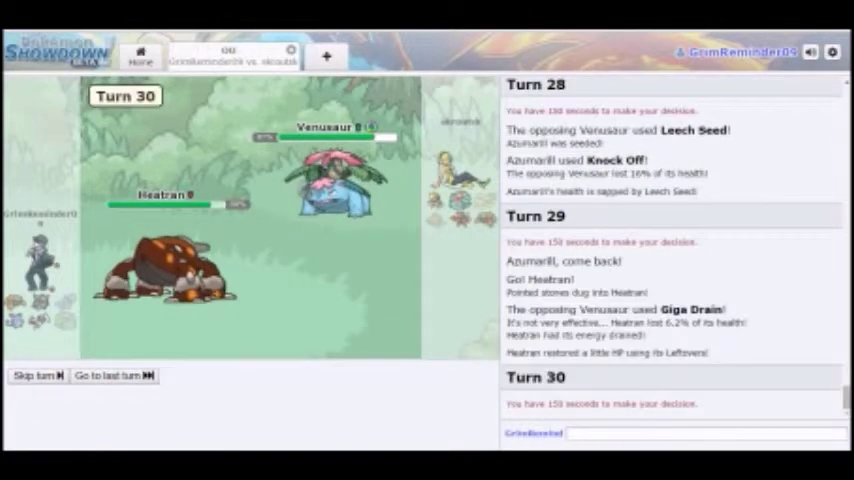
# Step: Hit Venusaur with Heatran's Earth Power twice, then burn it with Flamethrower
pyautogui.click(30, 333)
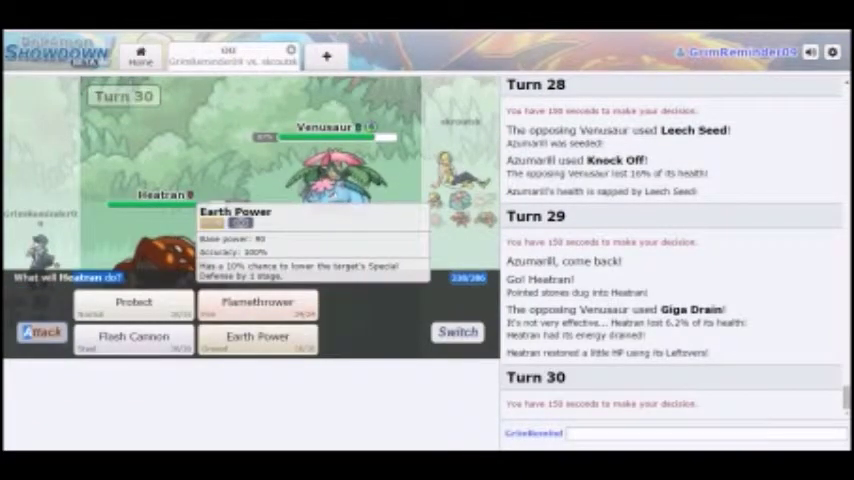
pyautogui.click(257, 337)
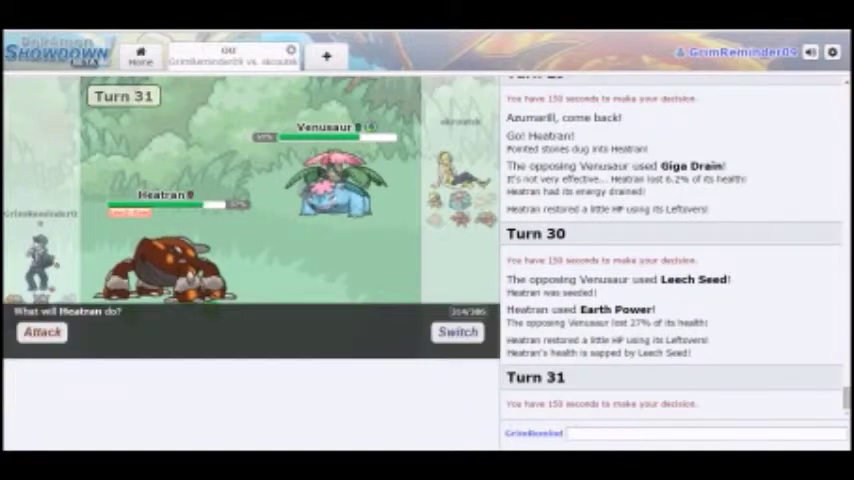
pyautogui.click(257, 335)
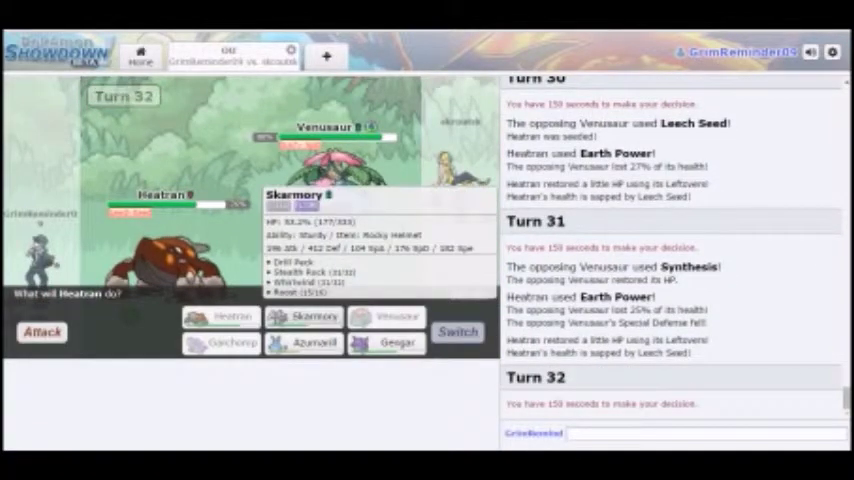
pyautogui.click(42, 332)
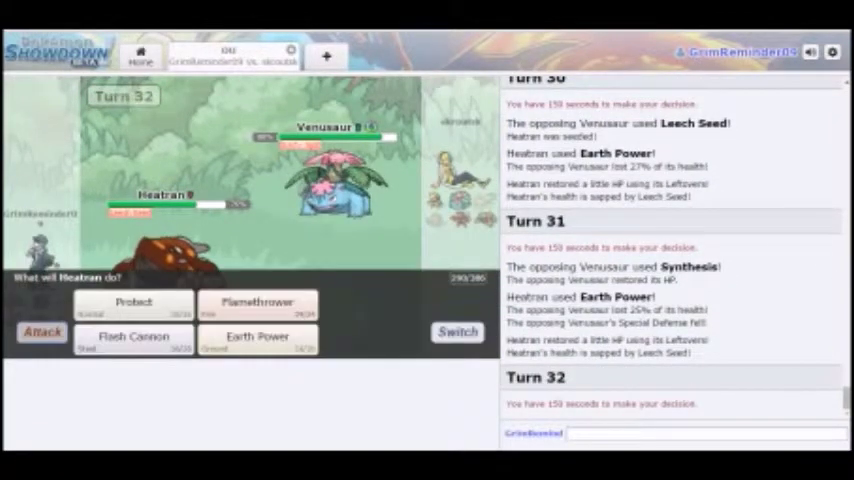
pyautogui.click(257, 301)
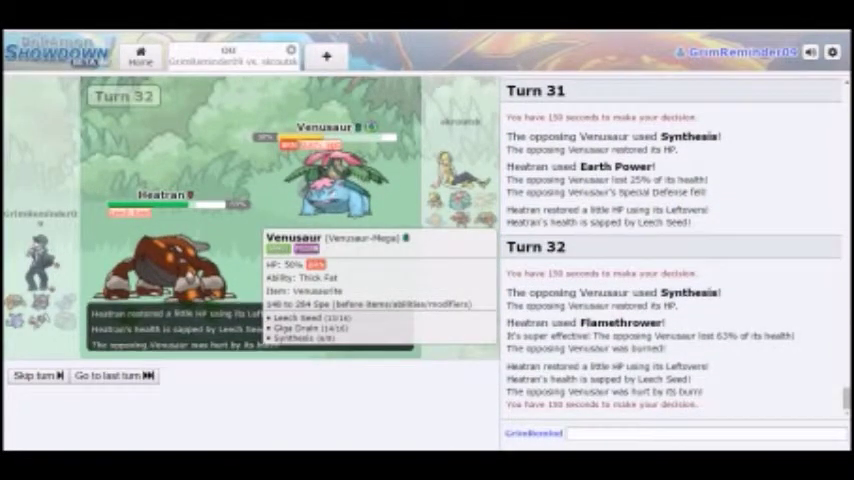
# Step: Earth Power Venusaur for 39%, post 'bruh lol' in chat, and switch to Gengar
pyautogui.click(42, 332)
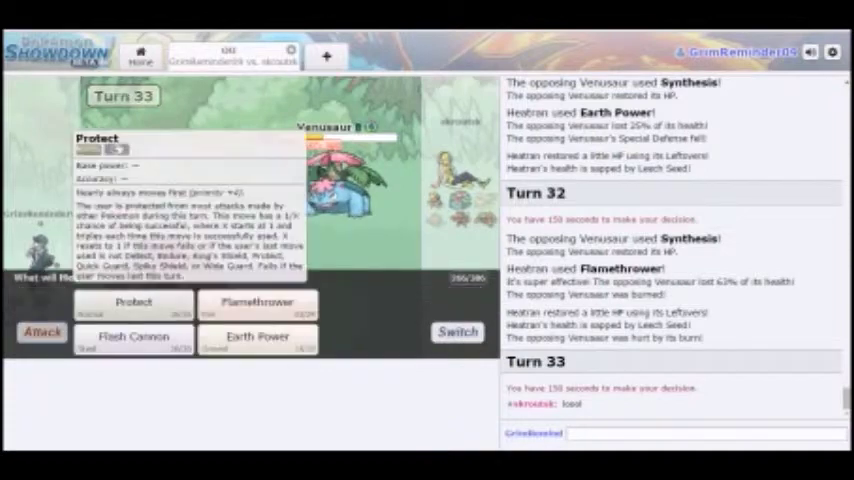
pyautogui.click(259, 337)
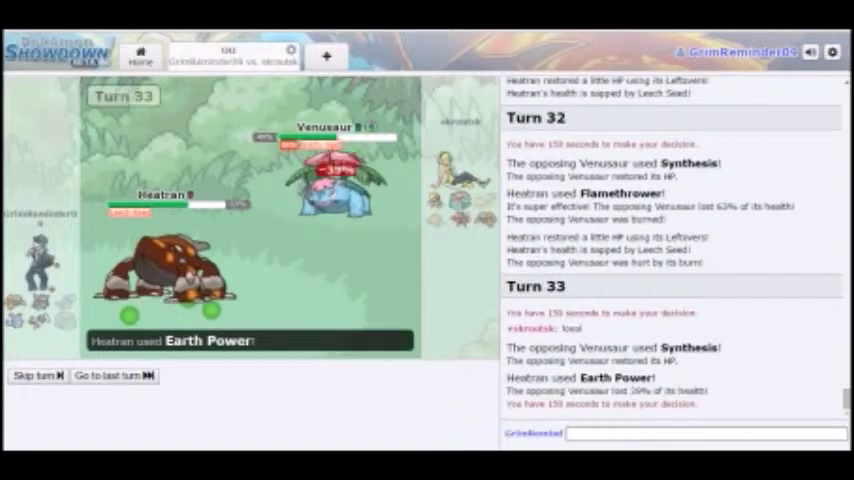
pyautogui.write('b')
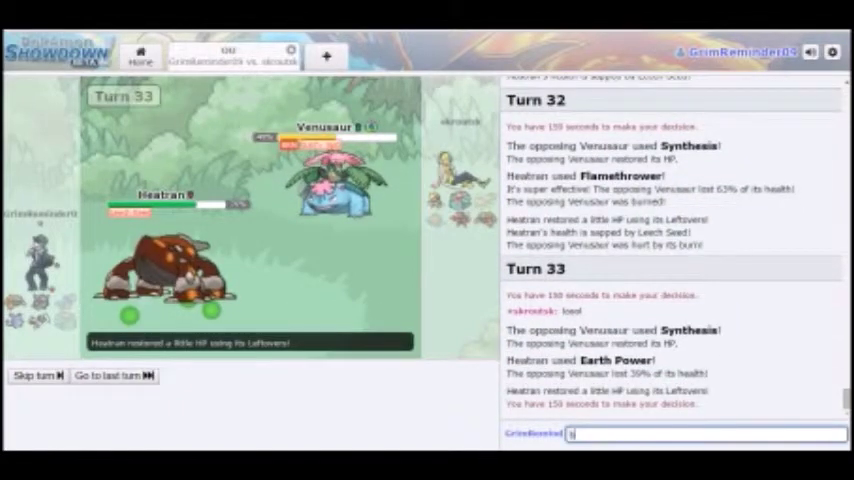
pyautogui.write('rah lol')
pyautogui.press('Return')
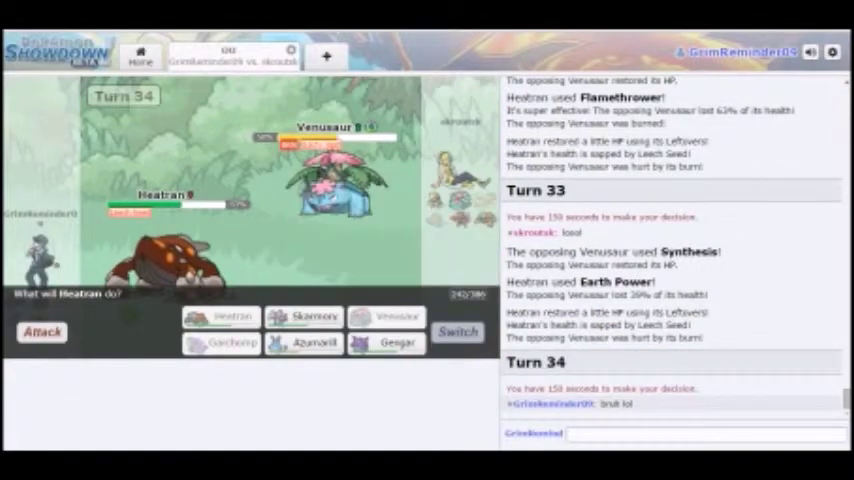
pyautogui.click(305, 316)
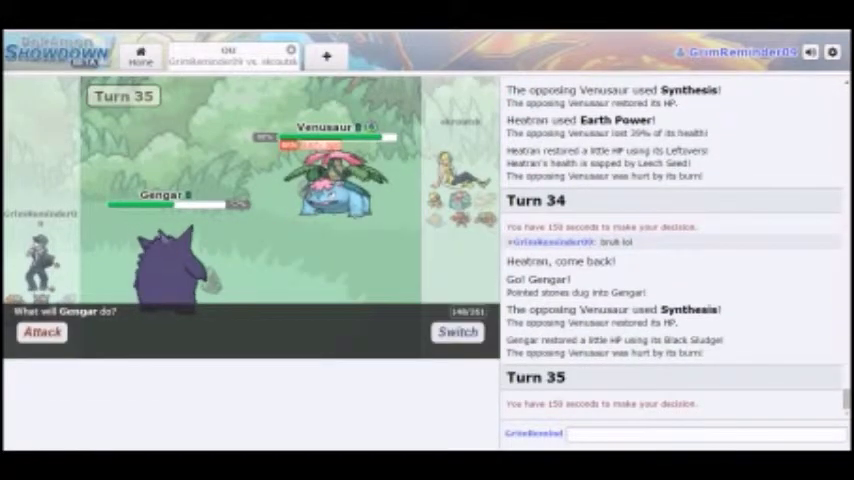
# Step: Put up Gengar's Substitute, fire Shadow Ball, then knock out Bisharp with Focus Blast
pyautogui.click(42, 331)
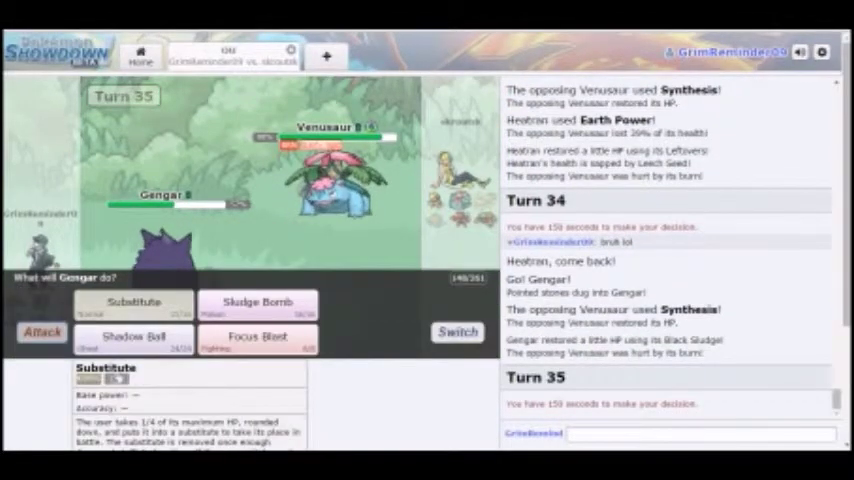
pyautogui.click(147, 303)
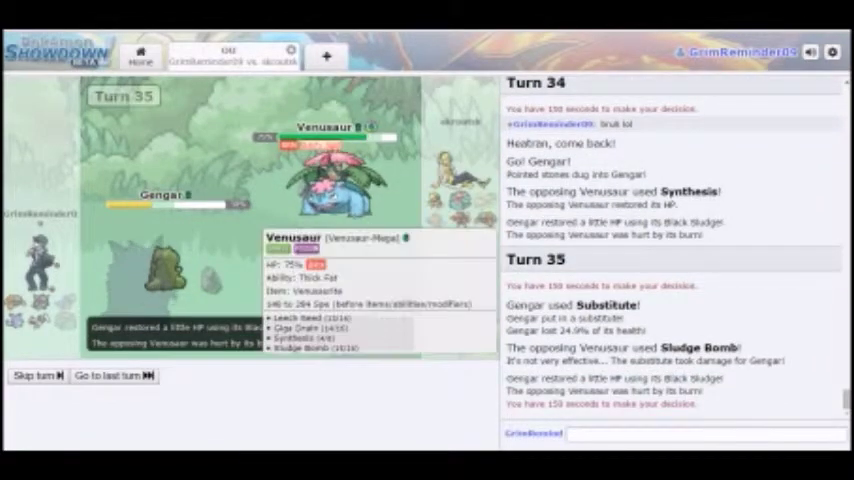
pyautogui.click(42, 332)
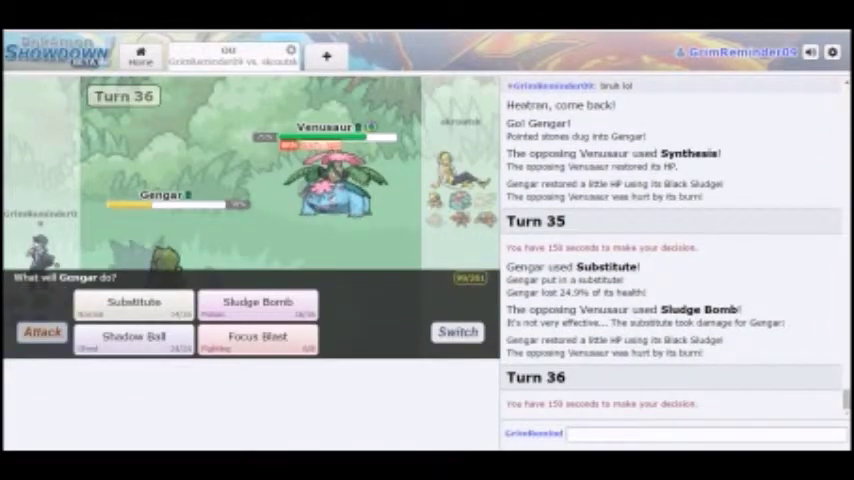
pyautogui.click(133, 337)
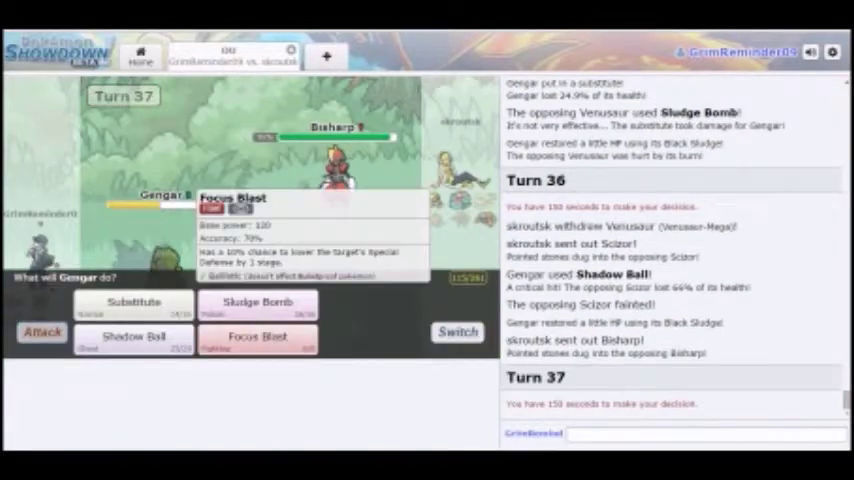
pyautogui.click(257, 337)
pyautogui.moveTo(335, 165)
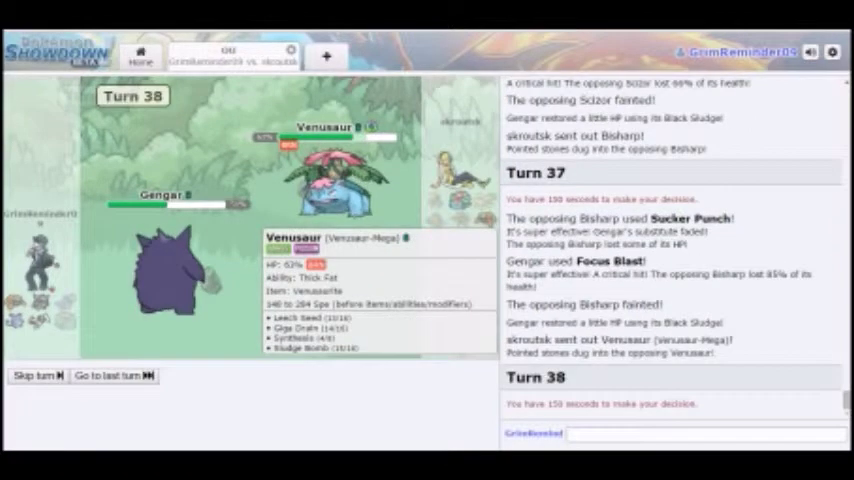
# Step: Put up another Substitute, then take 39% off Venusaur with Sludge Bomb
pyautogui.click(42, 332)
pyautogui.click(131, 301)
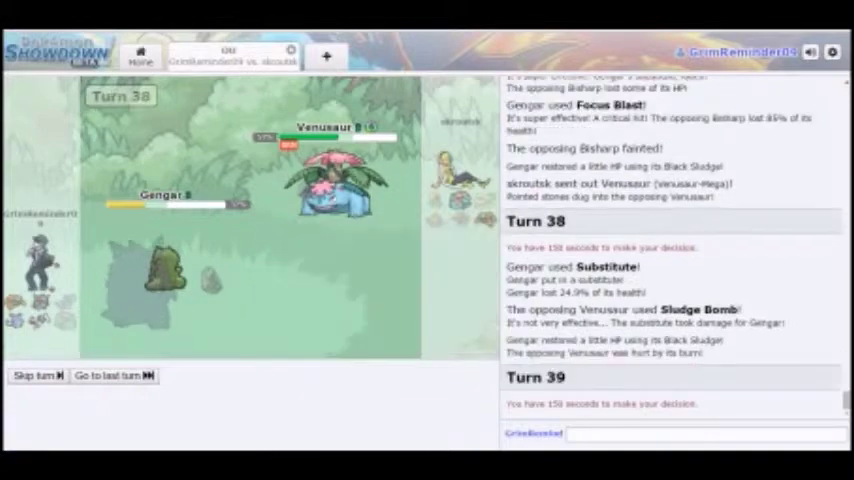
pyautogui.click(42, 332)
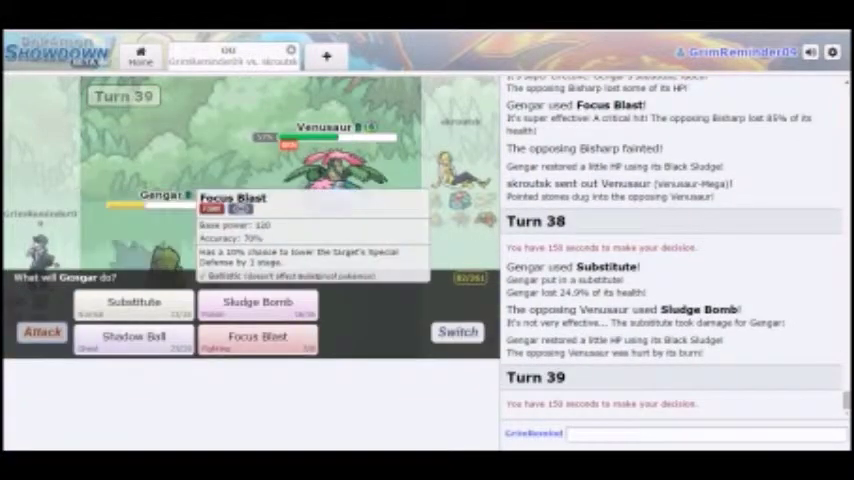
pyautogui.click(257, 336)
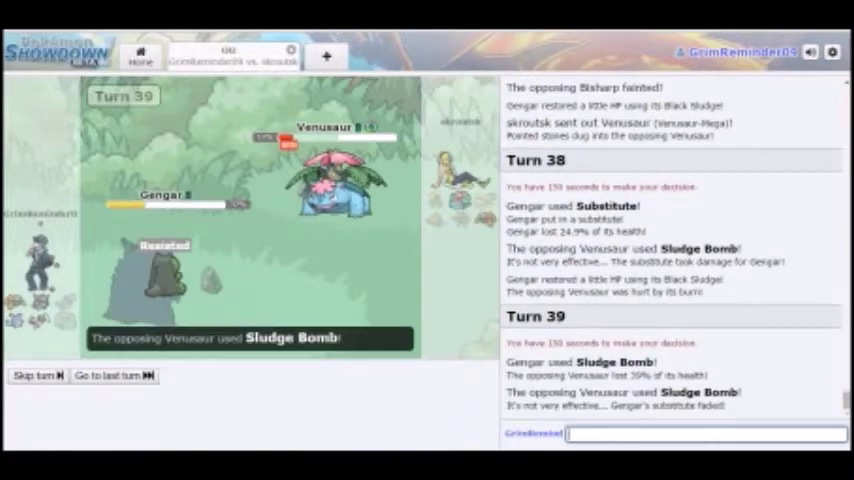
pyautogui.write('gg b')
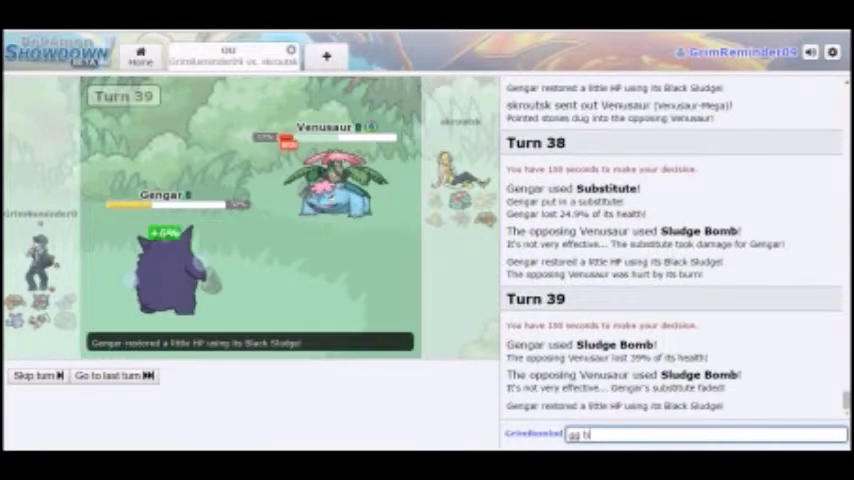
pyautogui.write('ruh')
# Step: Send 'gg bruh' and knock out Heatran with Gengar's Shadow Ball to win
pyautogui.press('Return')
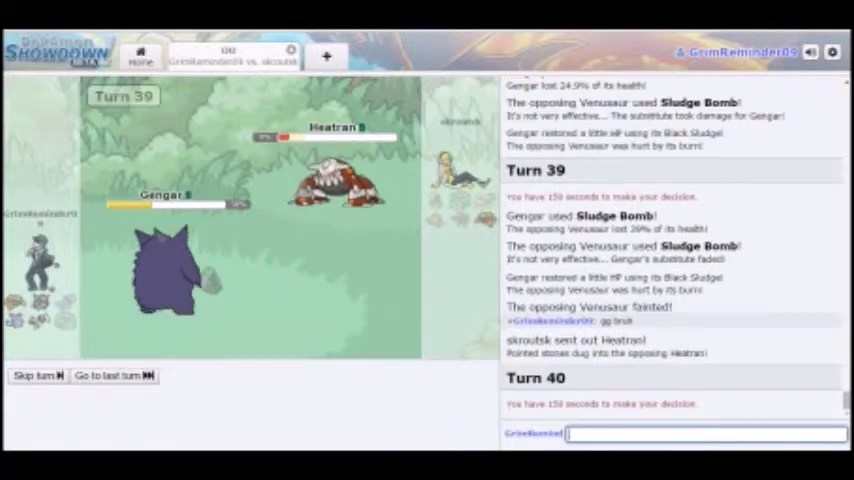
pyautogui.click(42, 331)
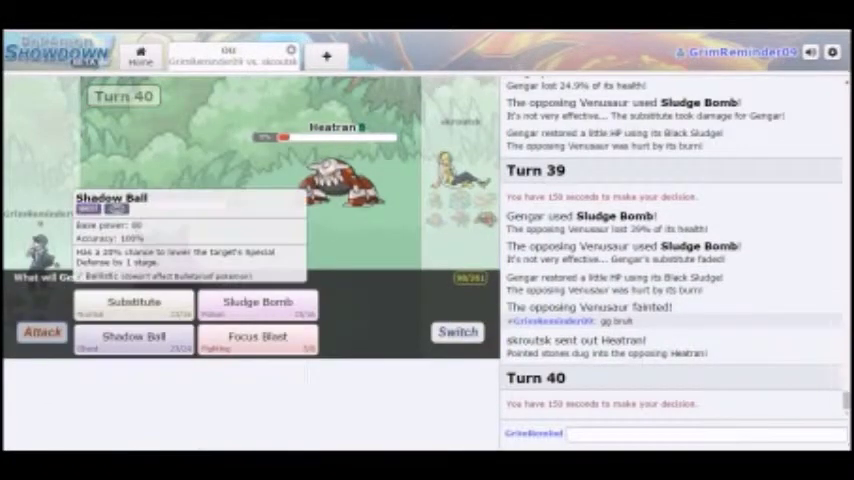
pyautogui.click(133, 335)
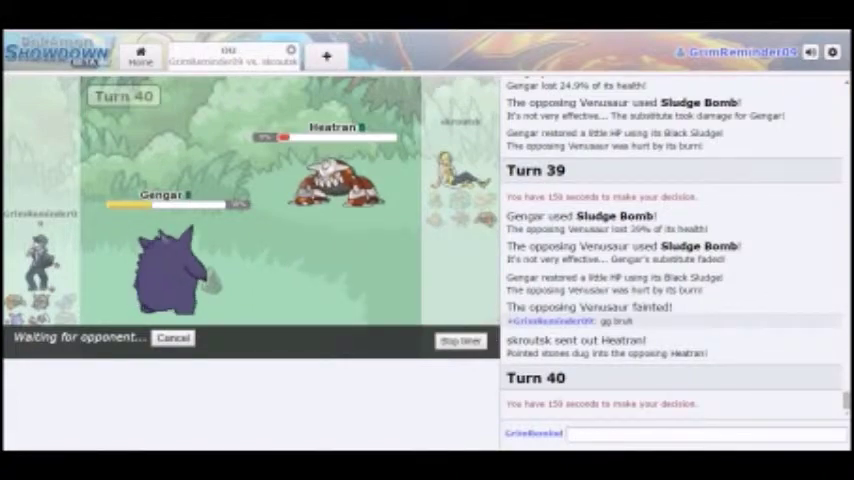
# Step: Reply 'true' in the battle chat and close the finished battle
pyautogui.click(705, 433)
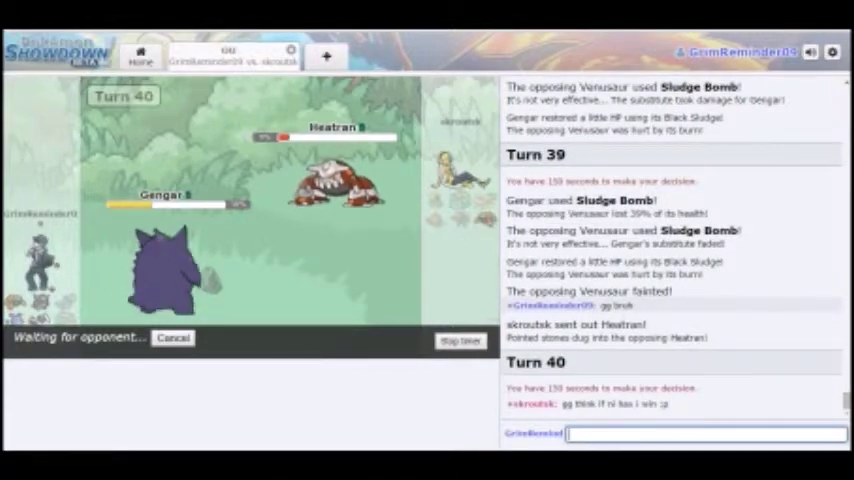
pyautogui.write('Ty')
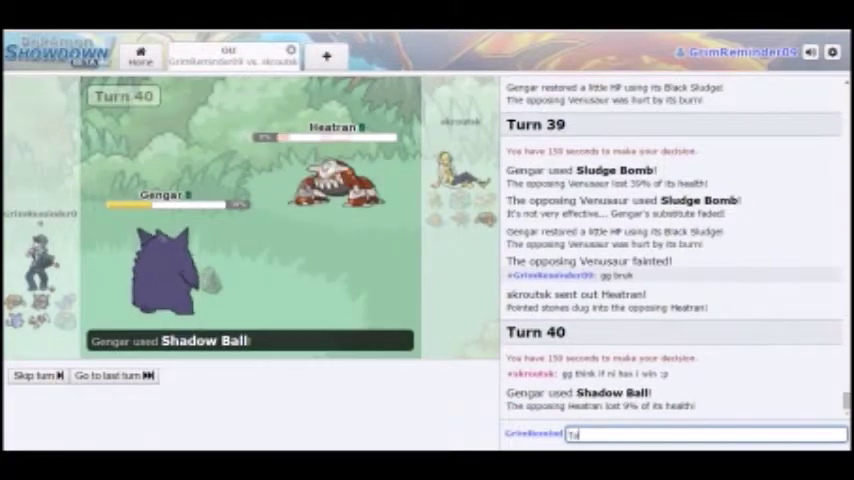
pyautogui.write('ue')
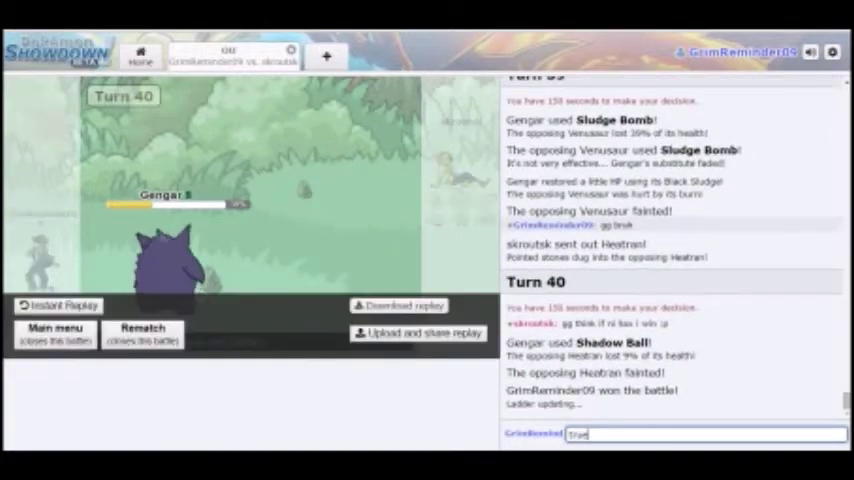
pyautogui.press('Return')
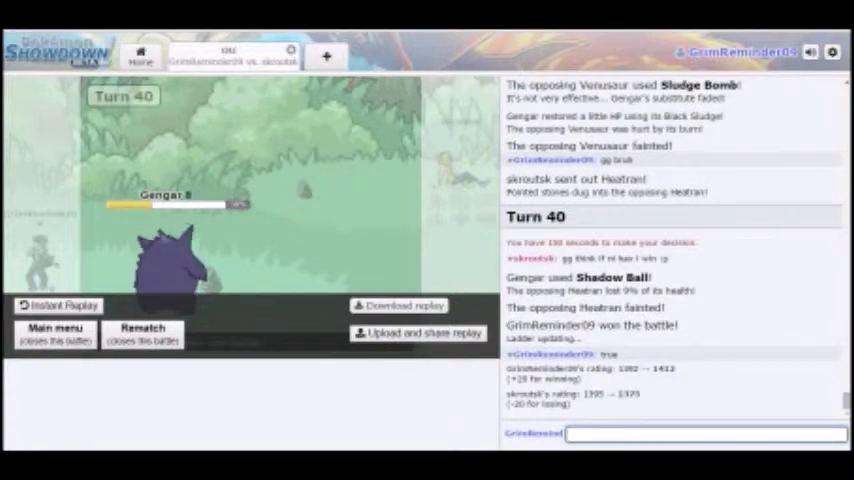
pyautogui.click(55, 330)
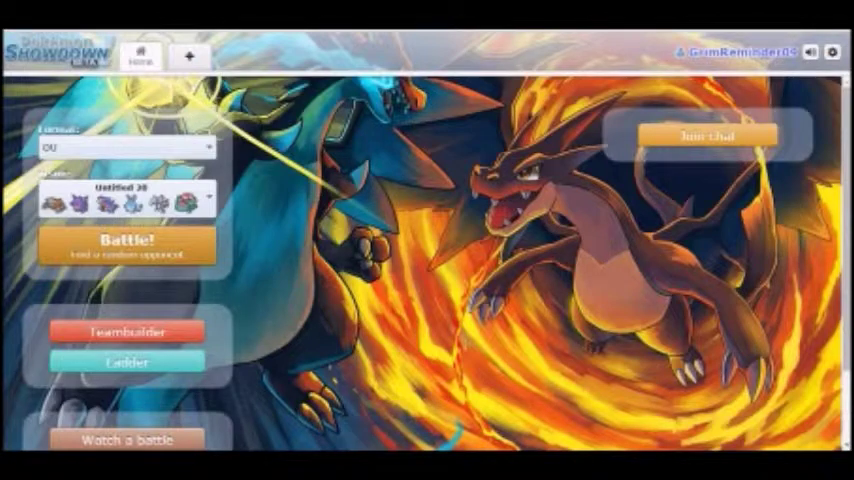
# Step: Queue a rated OU battle and choose Gengar as the lead against Latios
pyautogui.click(127, 245)
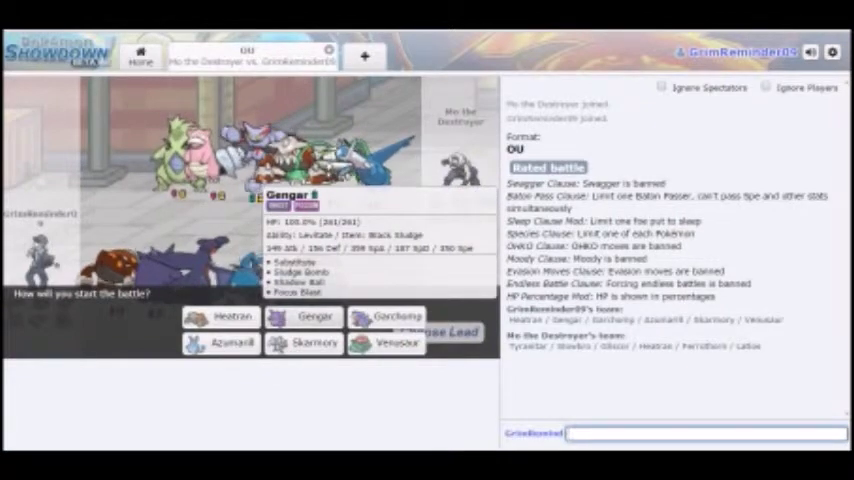
pyautogui.click(310, 316)
pyautogui.moveTo(335, 170)
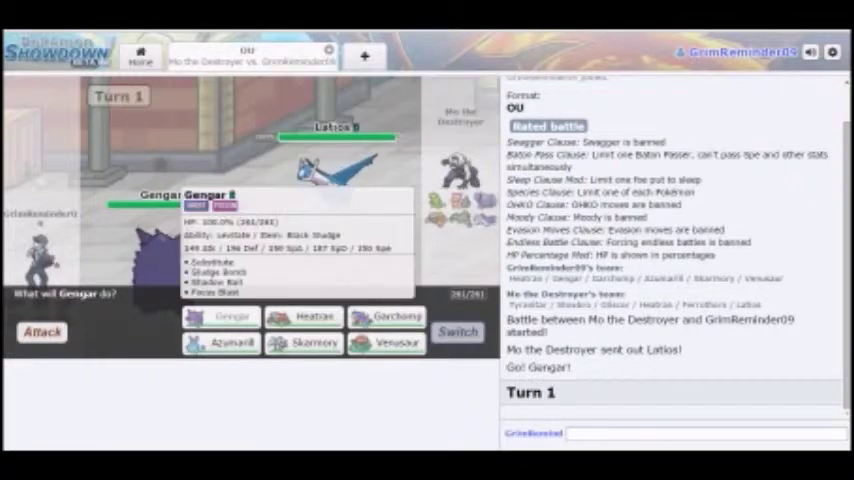
# Step: Switch Gengar to Azumarill, Knock Off Ferrothorn, then bring in Heatran
pyautogui.click(225, 342)
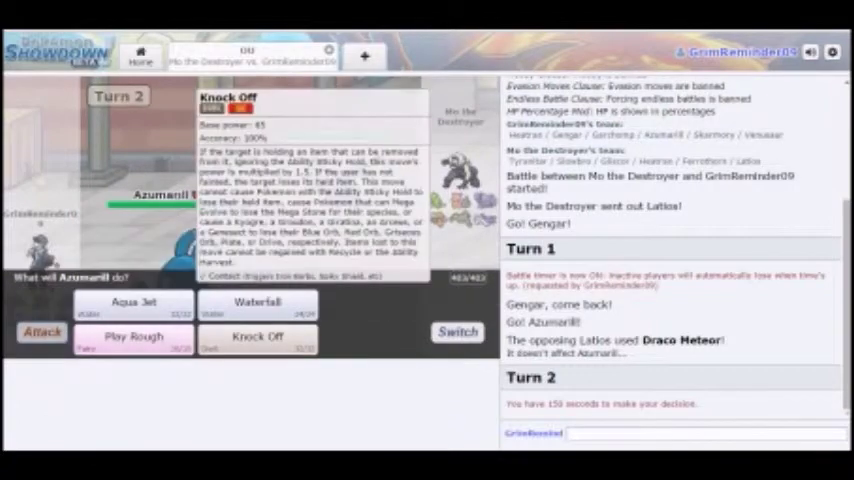
pyautogui.click(259, 337)
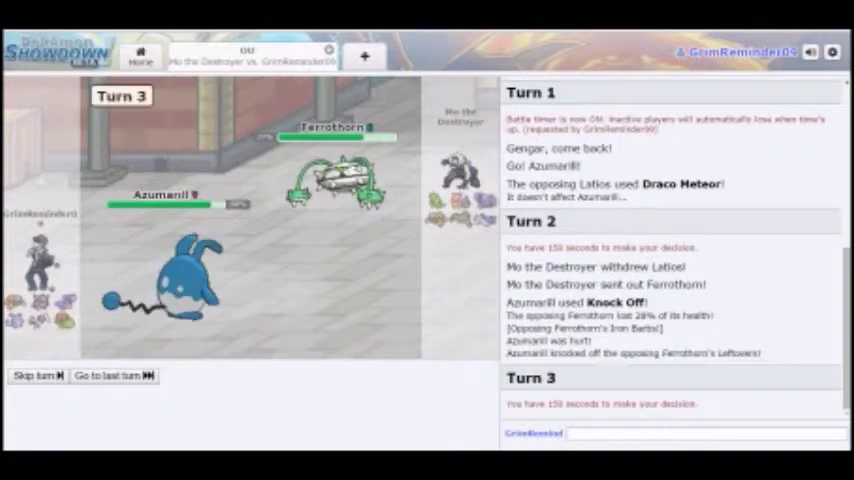
pyautogui.click(458, 331)
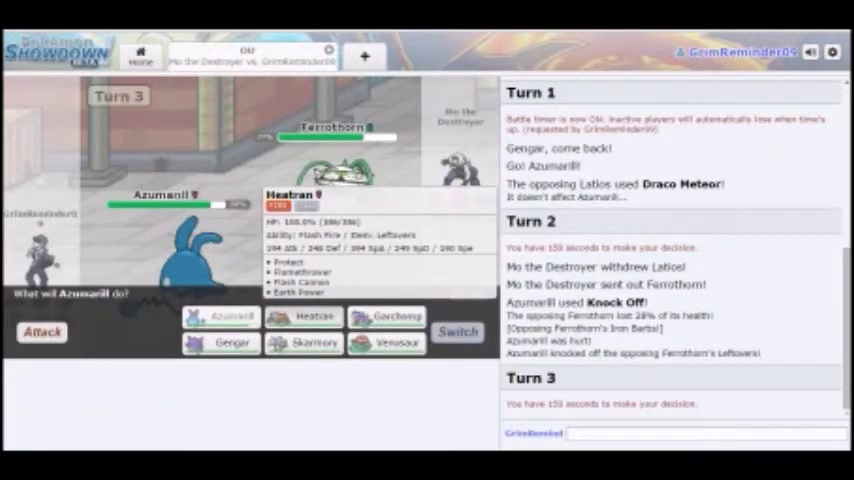
pyautogui.click(305, 316)
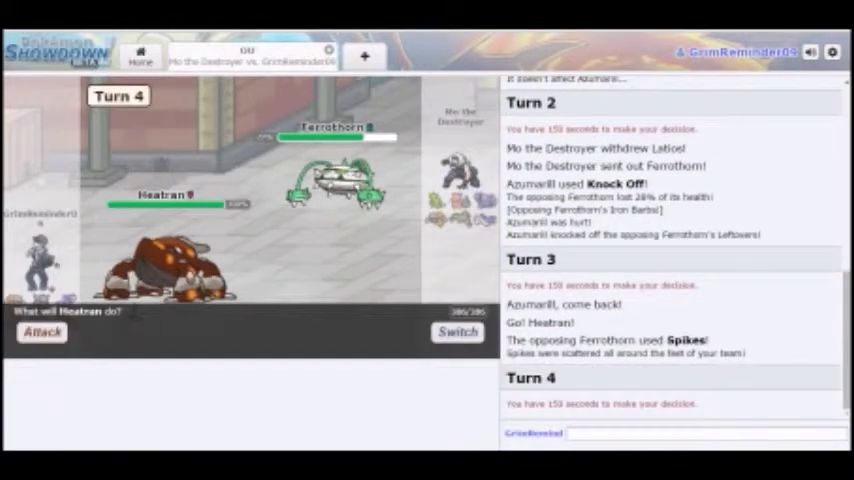
# Step: Use Heatran's Earth Power, which misses Gliscor, then Protect, which fails
pyautogui.click(257, 337)
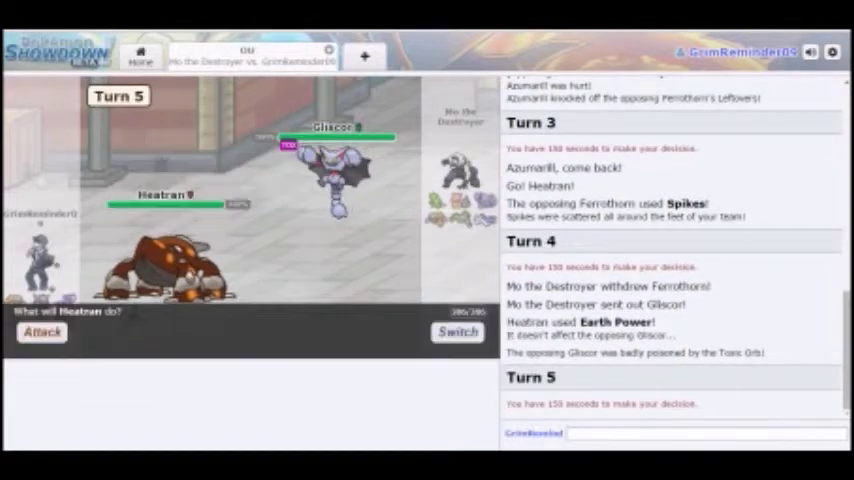
pyautogui.click(132, 303)
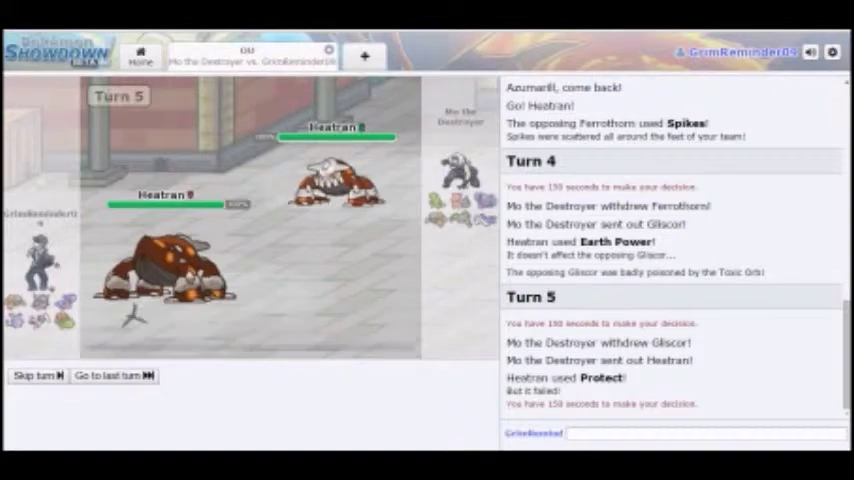
pyautogui.click(458, 331)
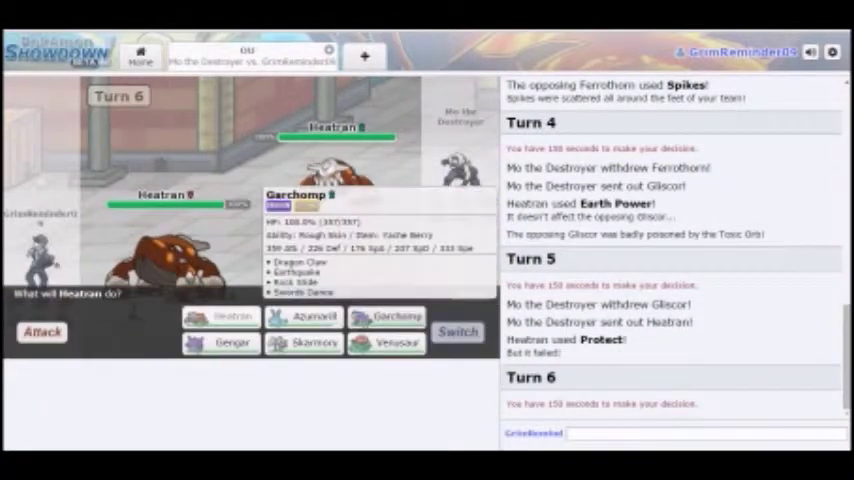
# Step: Bring Garchomp in for Heatran and use Swords Dance, Earthquake, then Swords Dance again
pyautogui.click(397, 316)
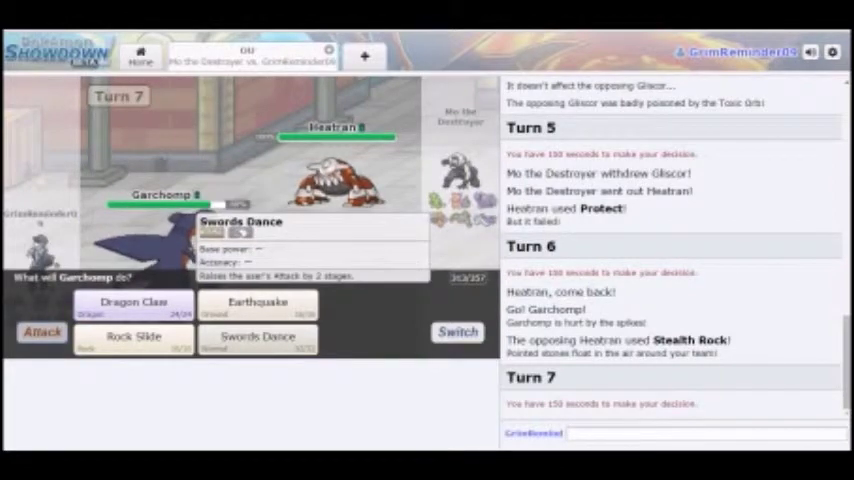
pyautogui.click(258, 337)
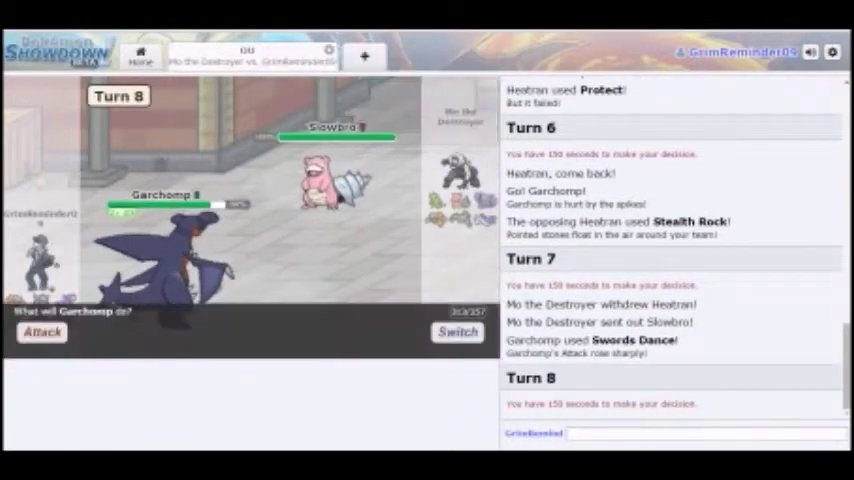
pyautogui.click(257, 301)
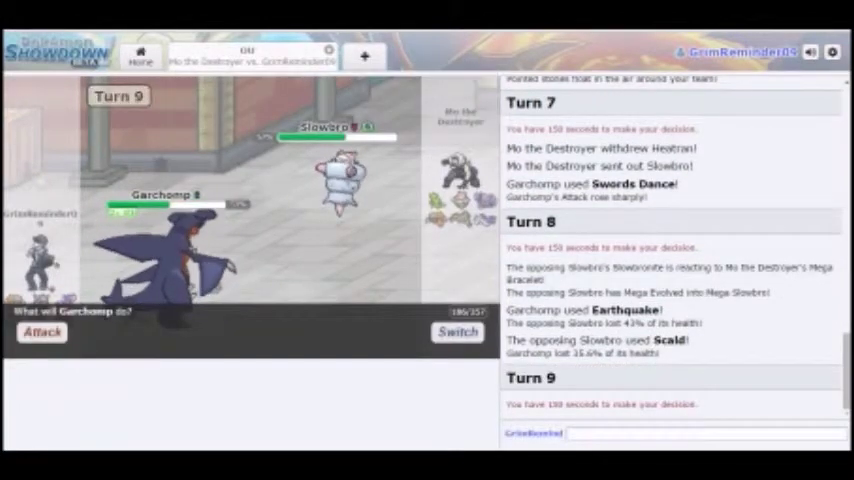
pyautogui.click(42, 332)
pyautogui.click(257, 337)
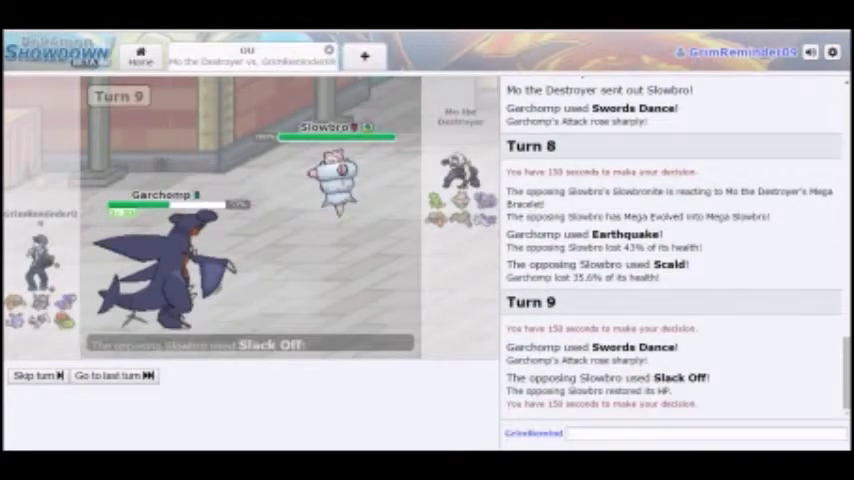
# Step: Hit Mega Slowbro with Dragon Claw, then knock out incoming Ferrothorn with Earthquake
pyautogui.click(42, 332)
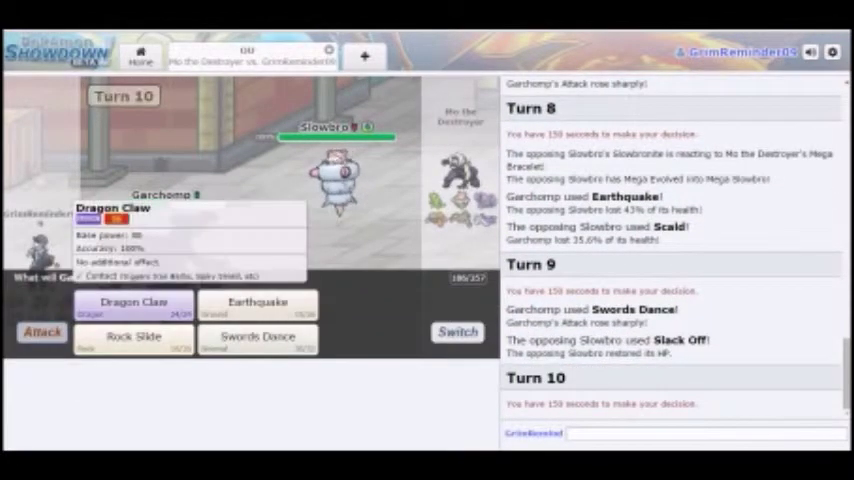
pyautogui.click(133, 301)
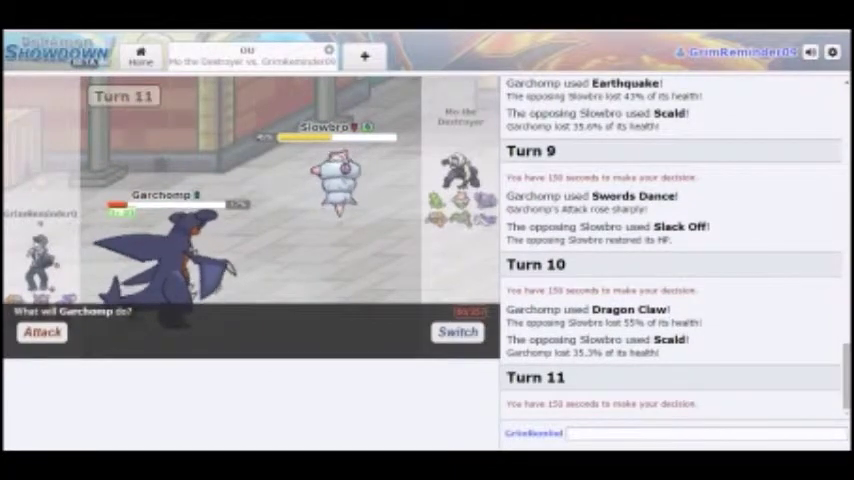
pyautogui.click(42, 332)
pyautogui.click(244, 301)
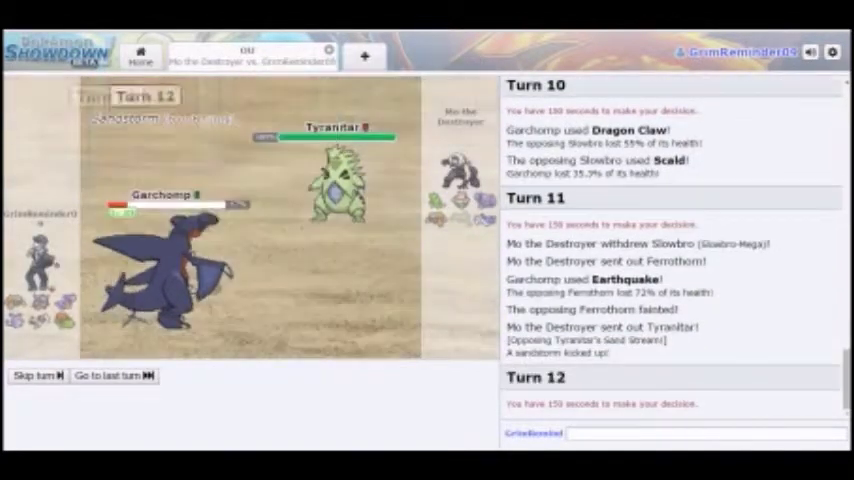
# Step: Earthquake Tyranitar, replace fainted Garchomp with Skarmory, set Stealth Rock, then switch to Azumarill
pyautogui.click(257, 301)
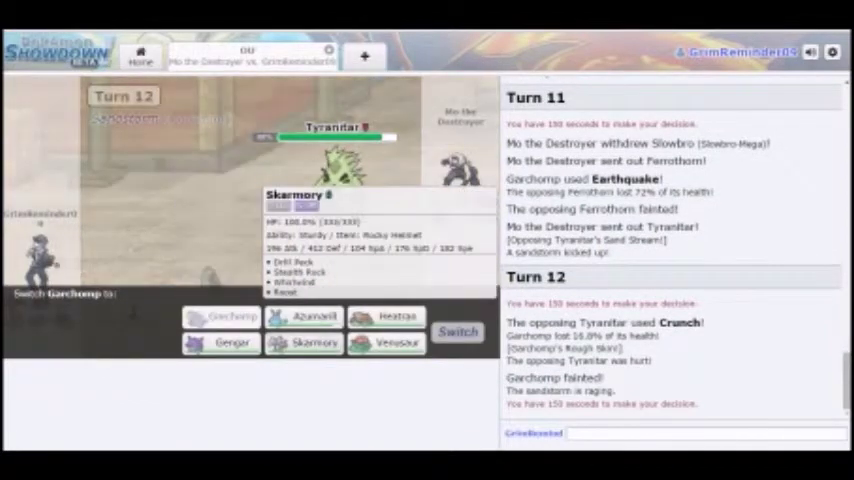
pyautogui.click(305, 342)
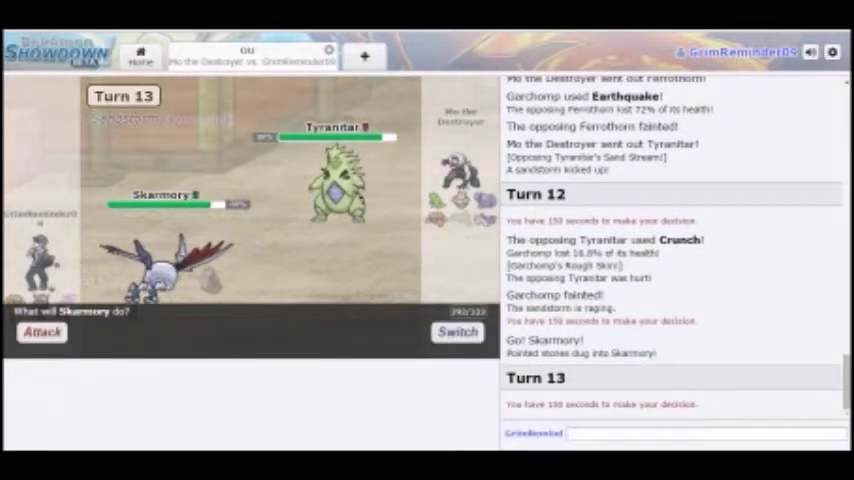
pyautogui.click(42, 332)
pyautogui.click(261, 304)
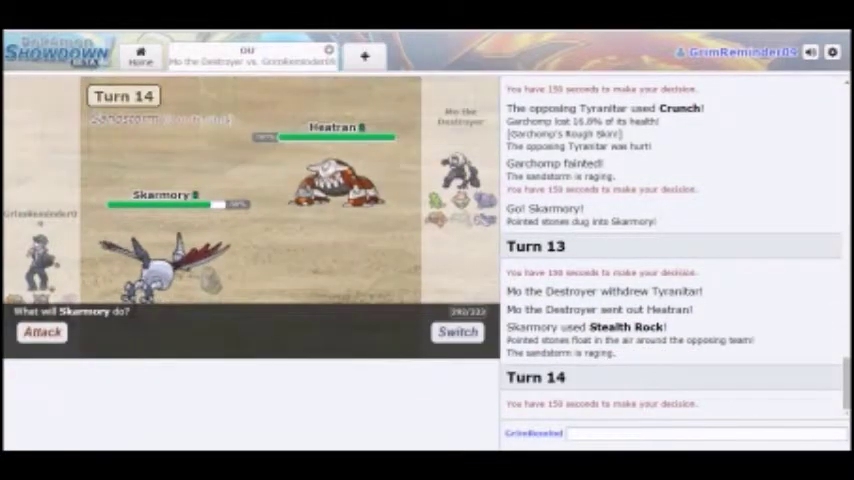
pyautogui.click(458, 331)
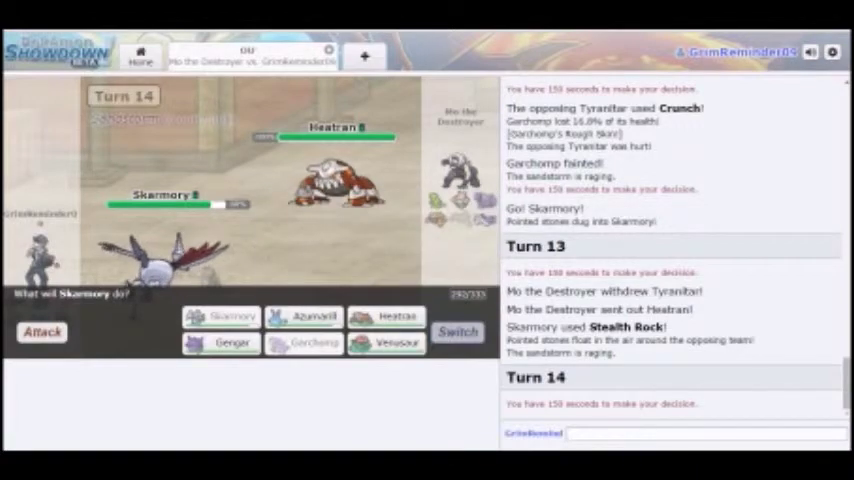
pyautogui.click(310, 316)
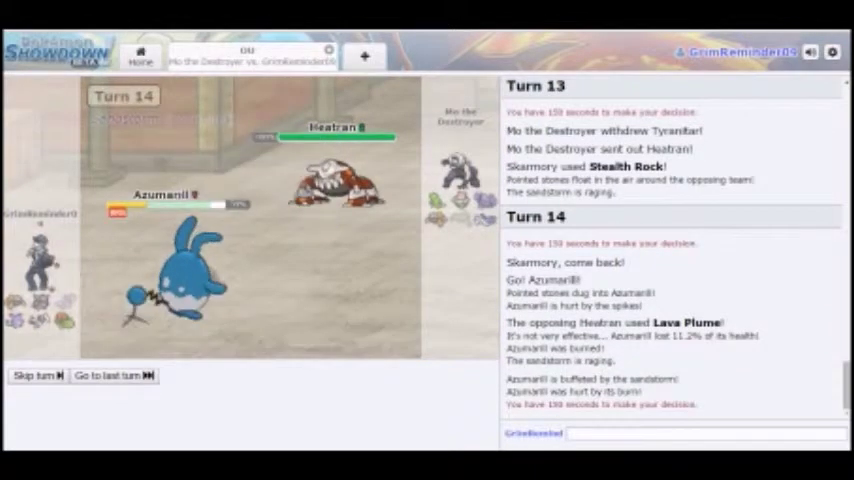
# Step: Use Azumarill's Knock Off, then hit Slowbro with Play Rough twice
pyautogui.click(42, 332)
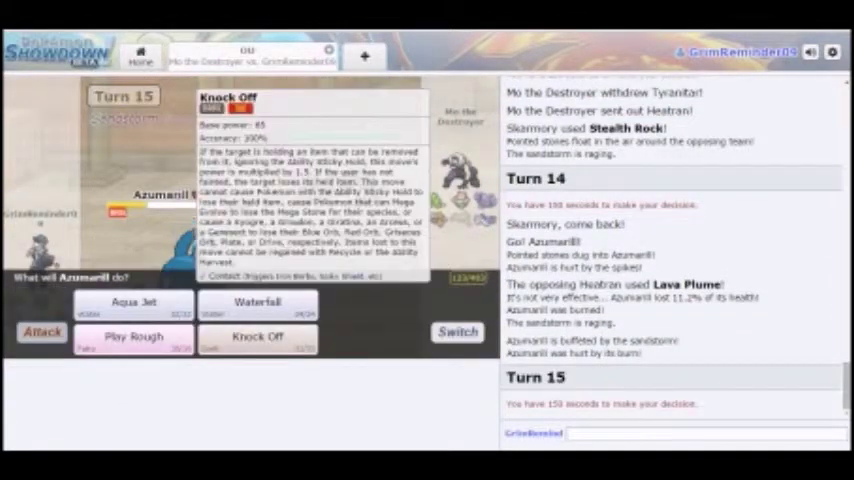
pyautogui.click(257, 338)
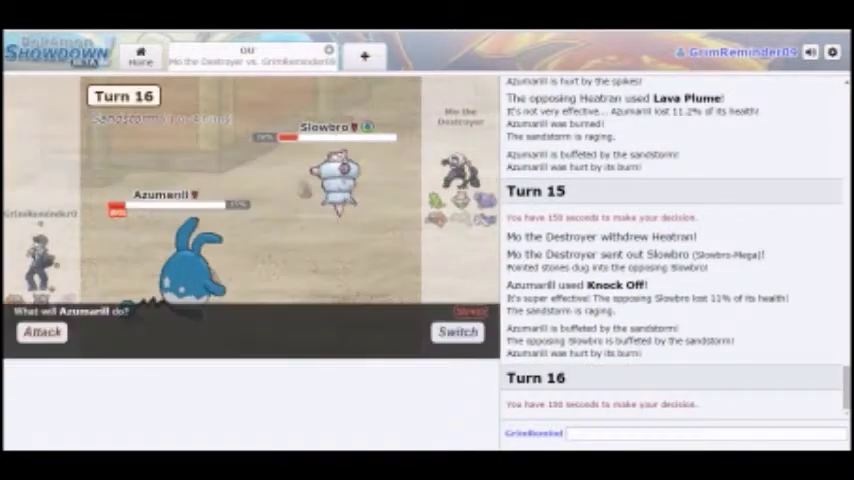
pyautogui.click(42, 331)
pyautogui.click(133, 336)
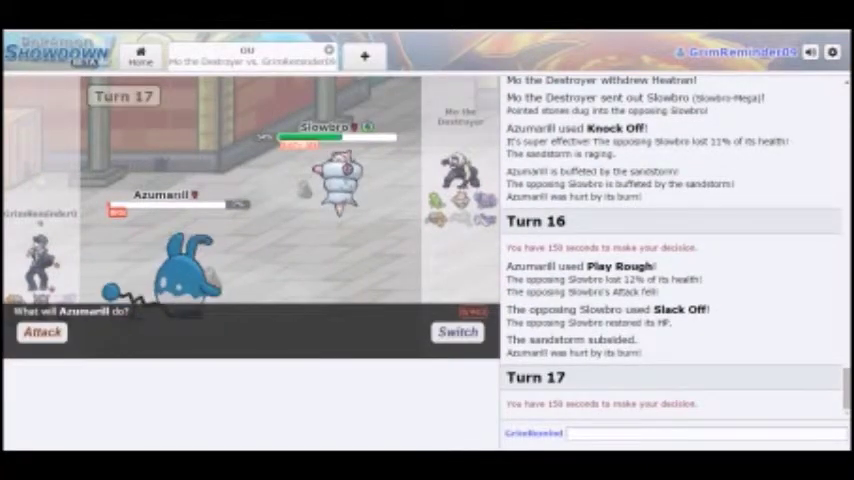
pyautogui.click(42, 332)
pyautogui.click(145, 335)
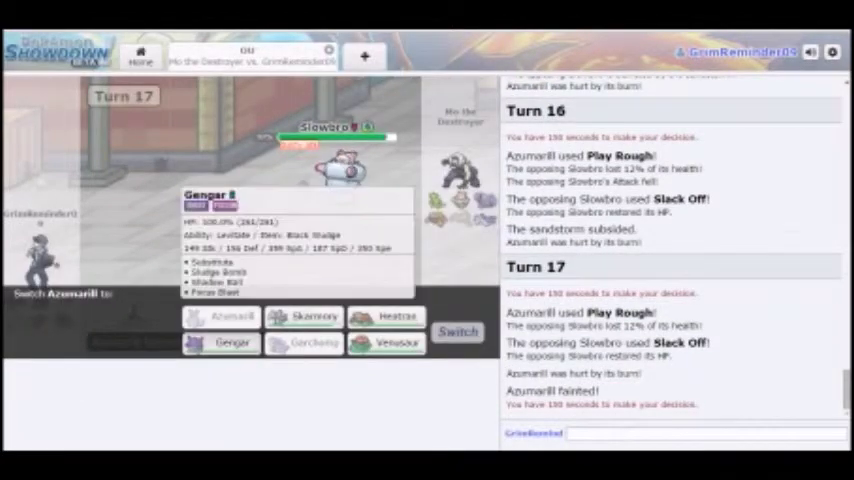
# Step: Send Gengar in for fallen Azumarill; use Substitute, Focus Blast on Tyranitar, then Substitute
pyautogui.click(230, 342)
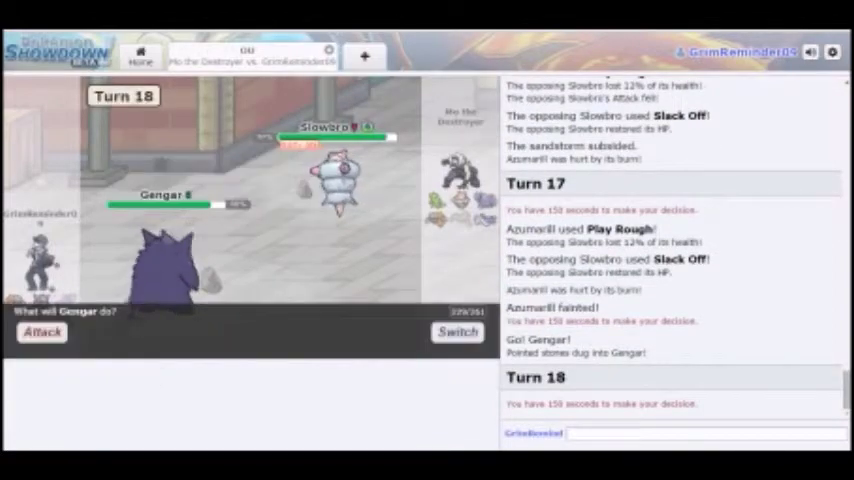
pyautogui.click(134, 302)
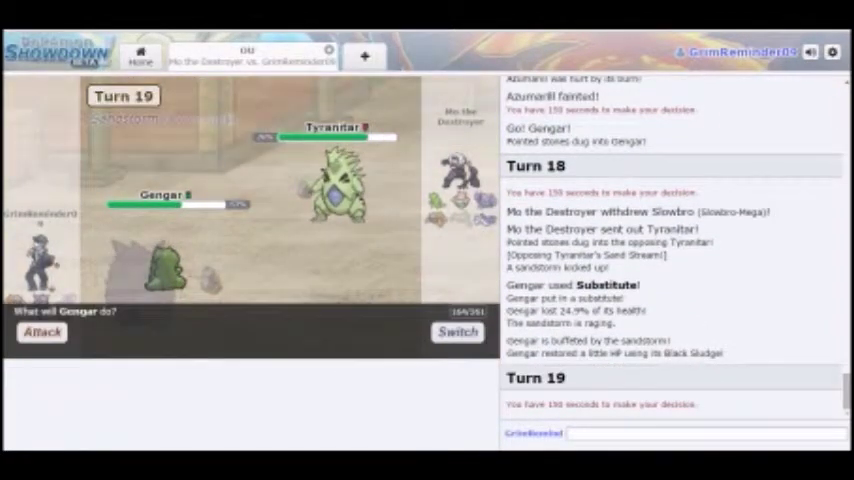
pyautogui.click(42, 332)
pyautogui.click(133, 336)
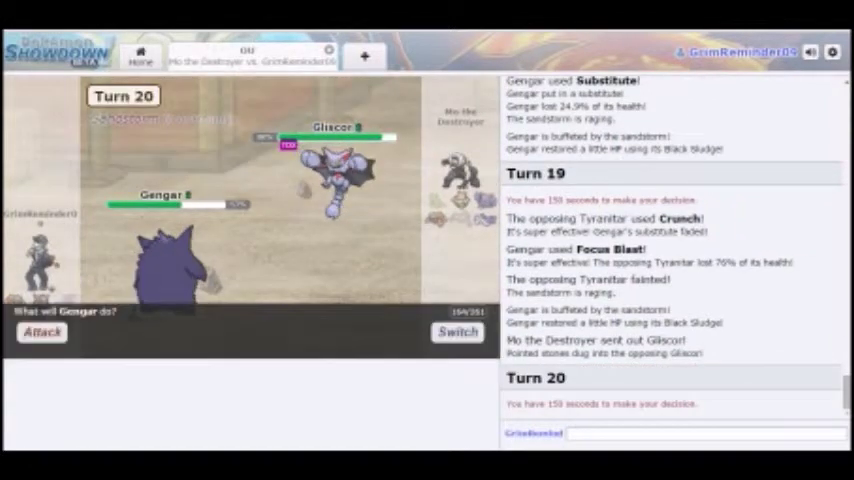
pyautogui.click(134, 302)
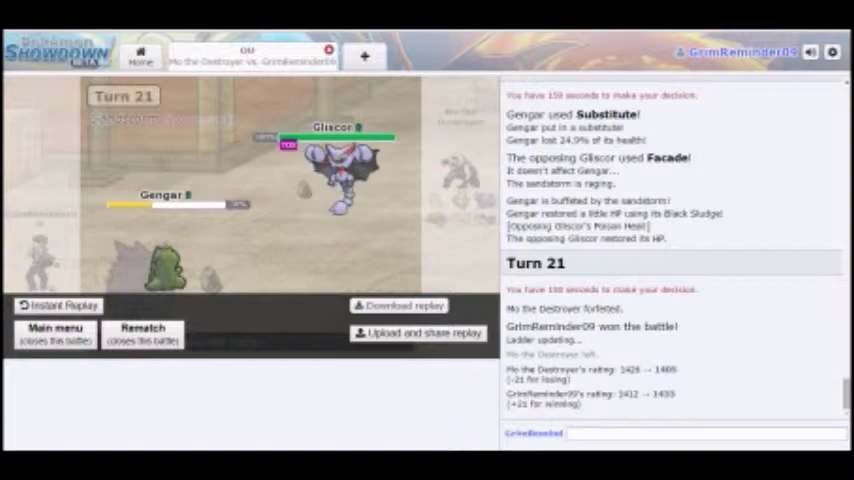
# Step: Close the won battle and search for a new OU ladder opponent
pyautogui.click(55, 330)
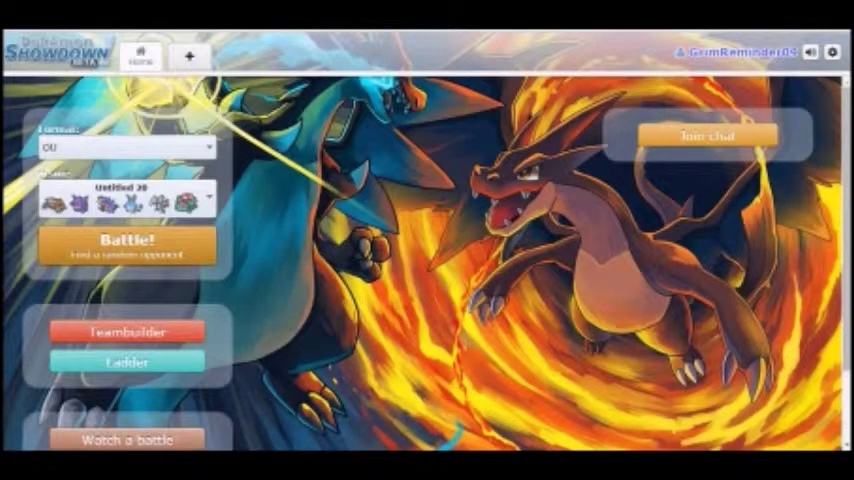
pyautogui.click(127, 245)
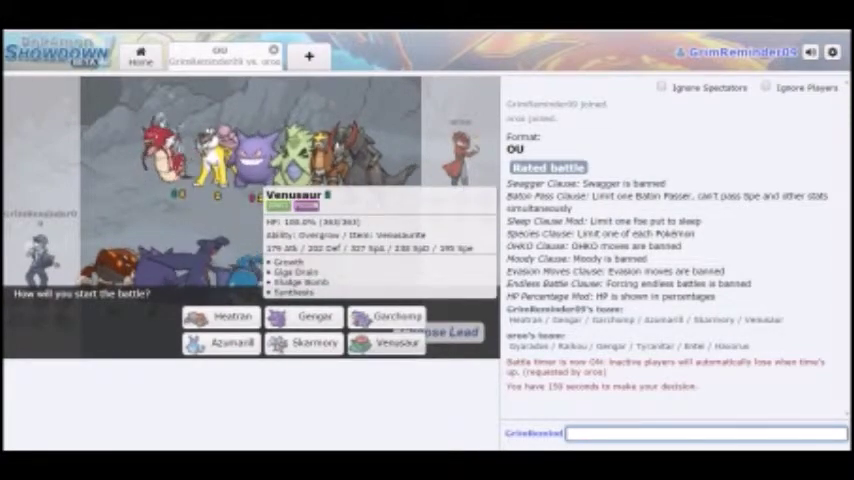
# Step: Lead with Venusaur, Mega Evolve with Growth, and knock out Gengar with two Giga Drains
pyautogui.click(385, 343)
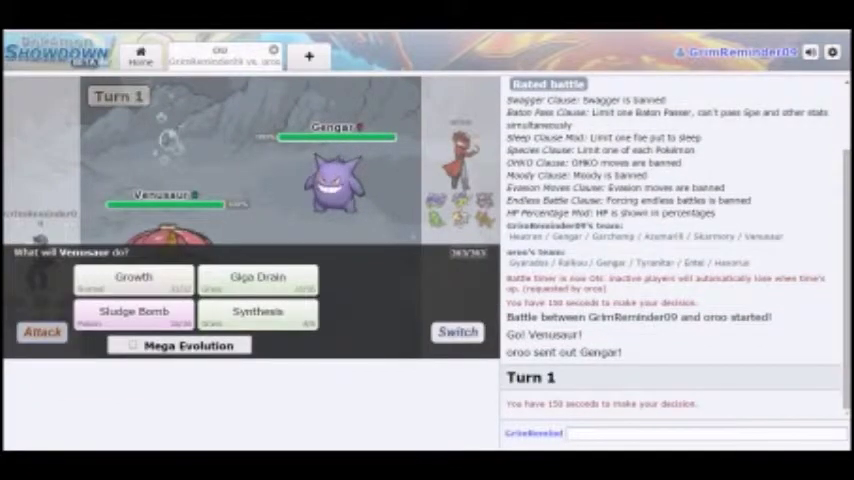
pyautogui.click(133, 280)
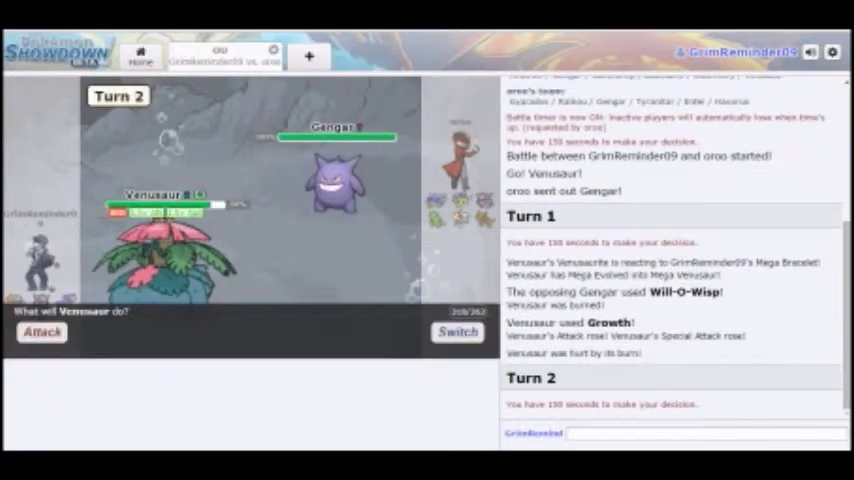
pyautogui.click(42, 332)
pyautogui.click(258, 301)
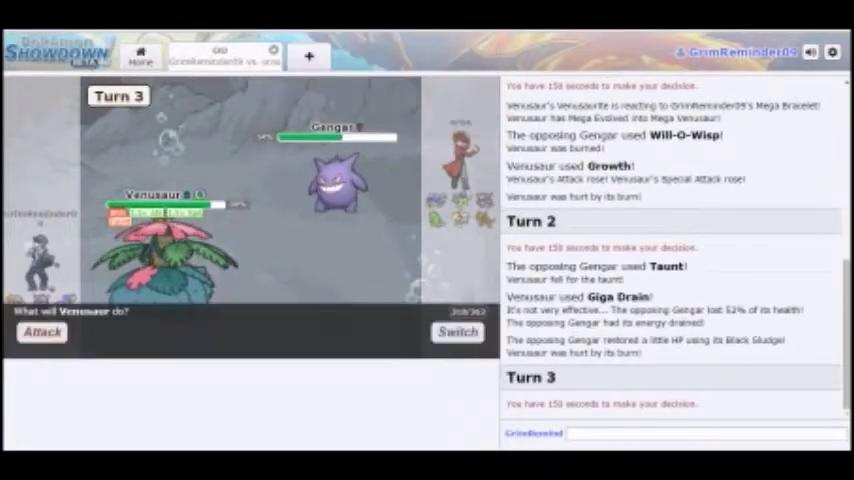
pyautogui.click(42, 332)
pyautogui.click(261, 303)
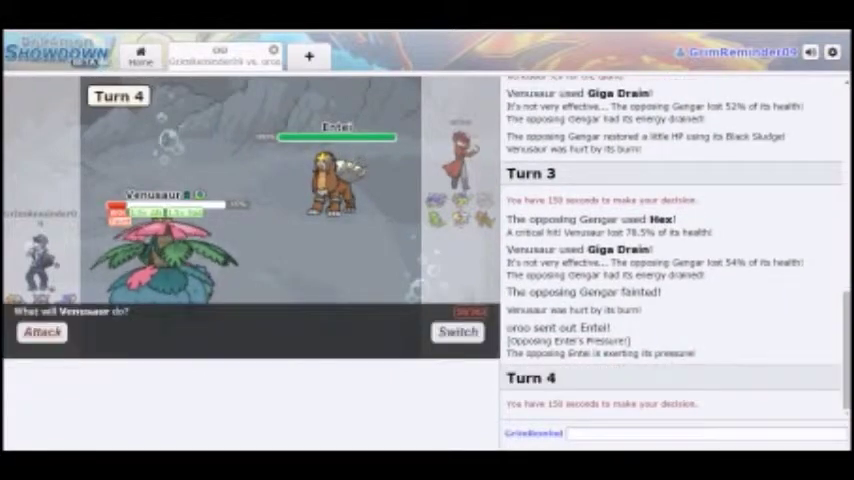
# Step: Switch to Heatran for Earth Power on Entei, then send in Garchomp after Heatran faints
pyautogui.click(458, 332)
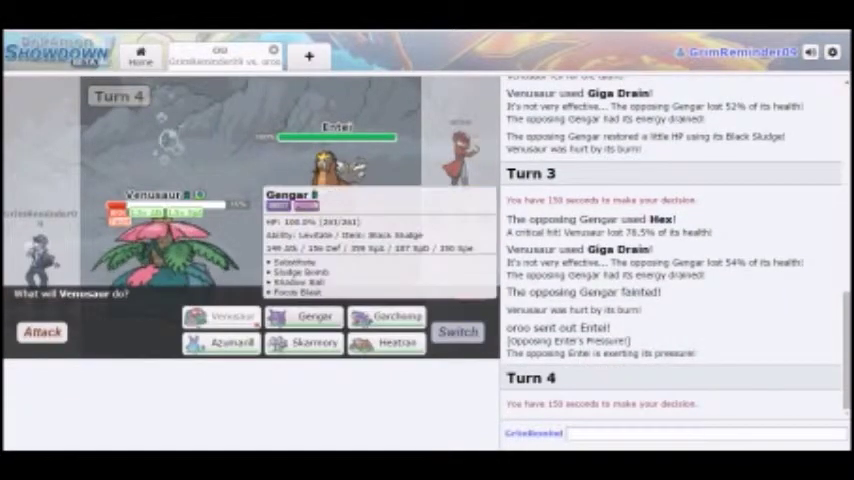
pyautogui.click(397, 342)
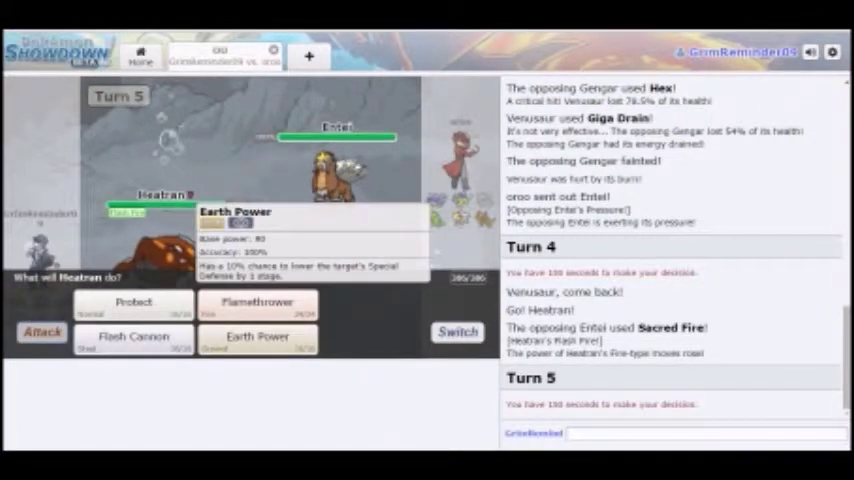
pyautogui.click(257, 336)
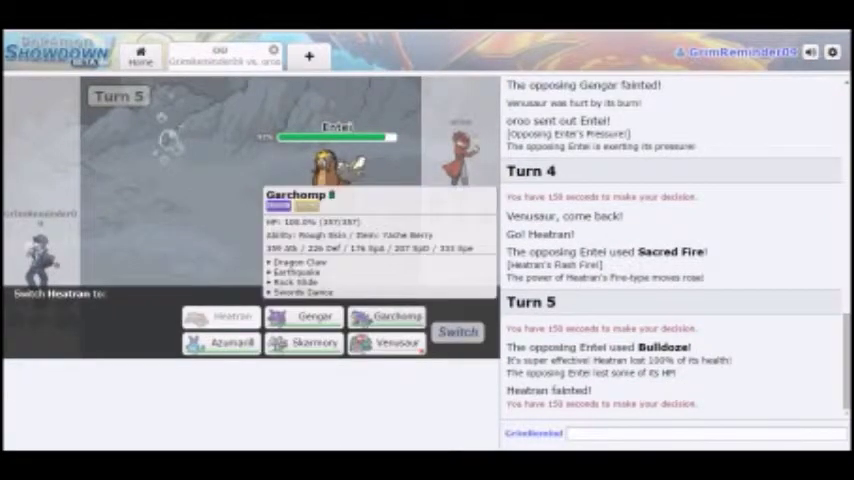
pyautogui.click(387, 316)
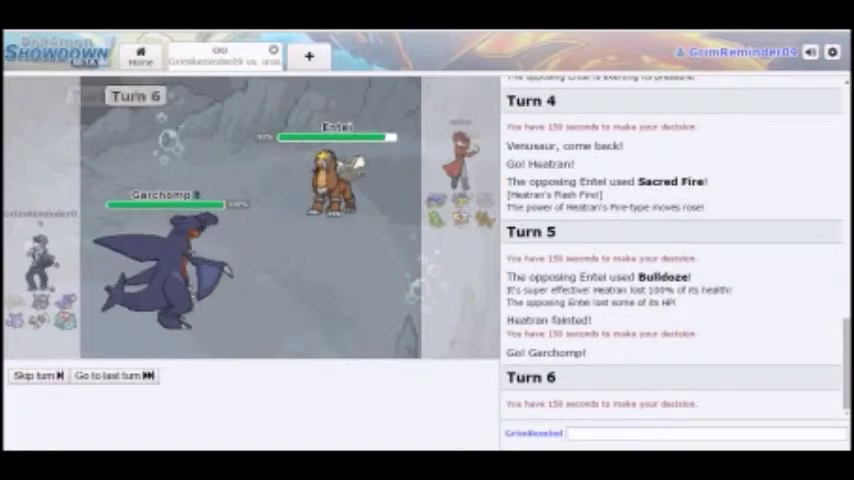
# Step: Have Garchomp use Swords Dance and Earthquake, then switch it out for Skarmory
pyautogui.click(42, 332)
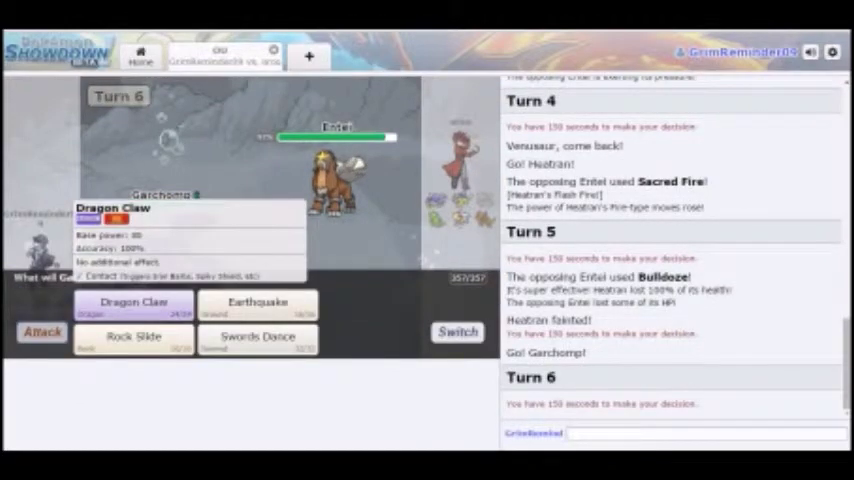
pyautogui.click(257, 335)
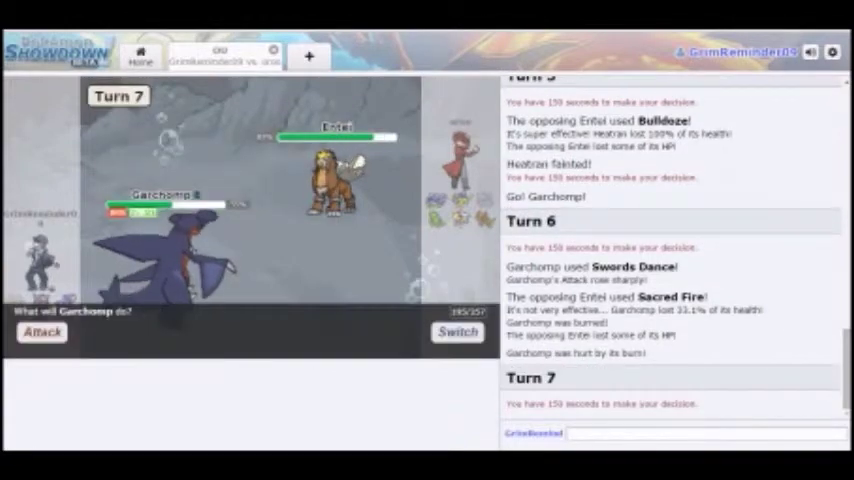
pyautogui.click(257, 305)
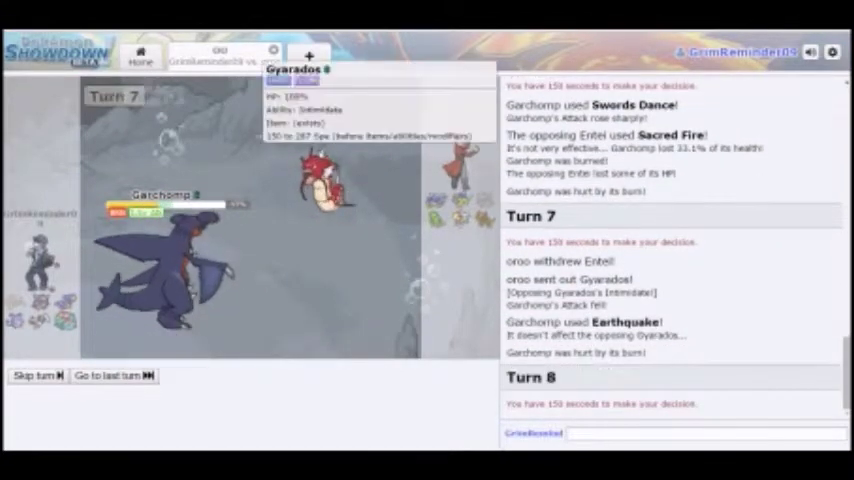
pyautogui.click(458, 331)
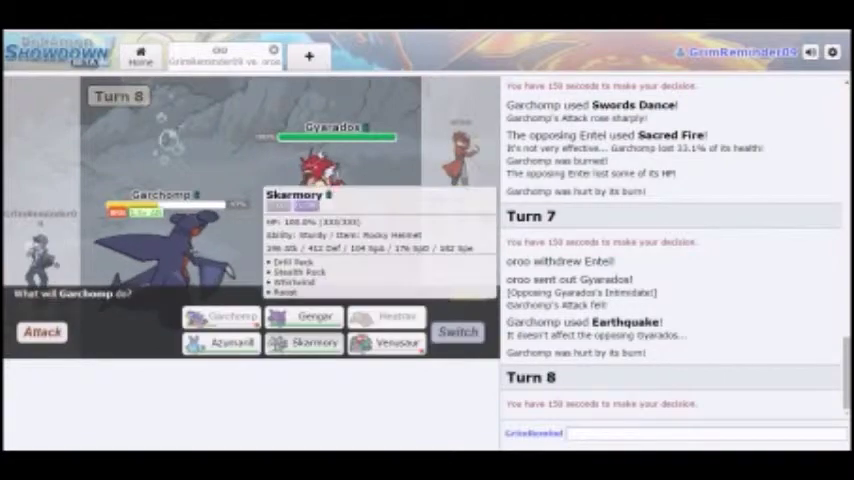
pyautogui.click(305, 343)
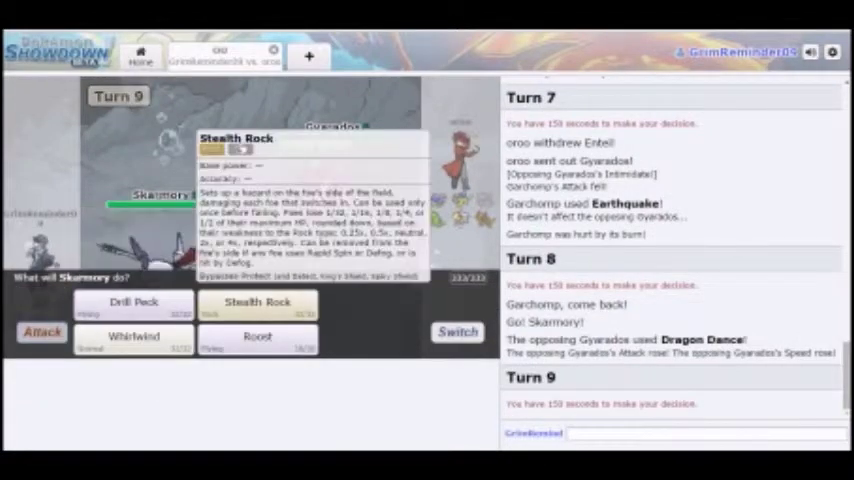
# Step: Set Stealth Rock with Skarmory, bring Garchomp back for Earthquake on Raikou, then send Venusaur
pyautogui.click(257, 301)
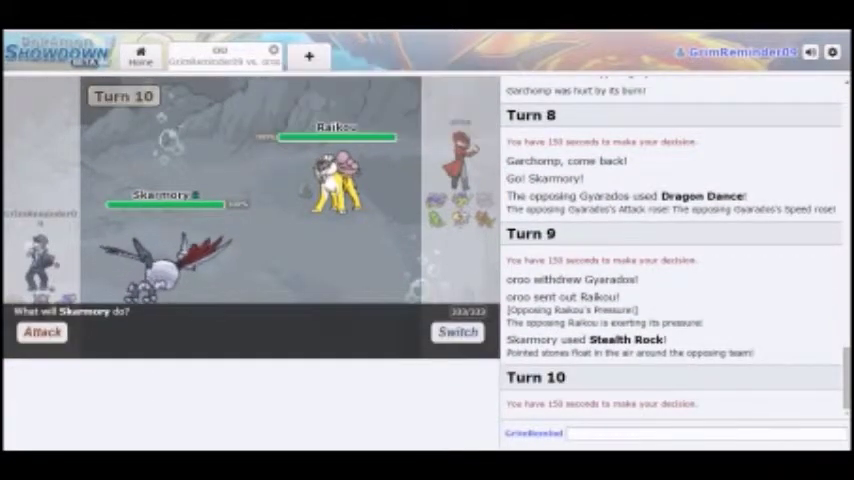
pyautogui.click(458, 331)
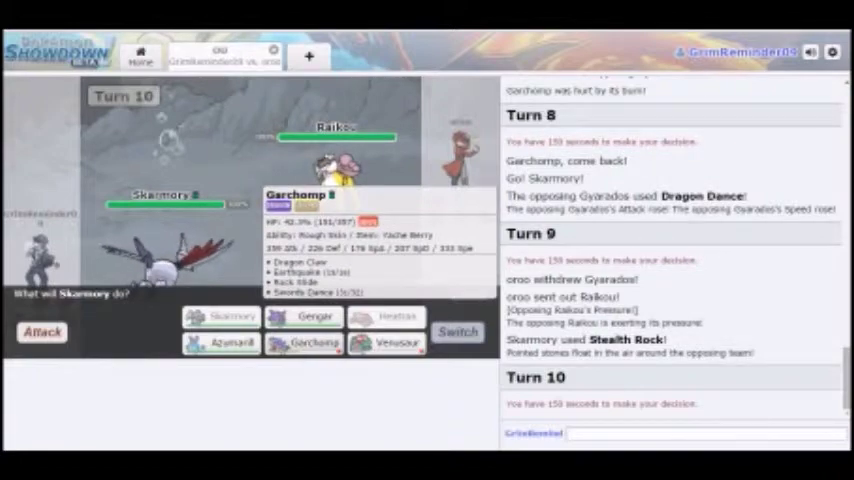
pyautogui.click(310, 342)
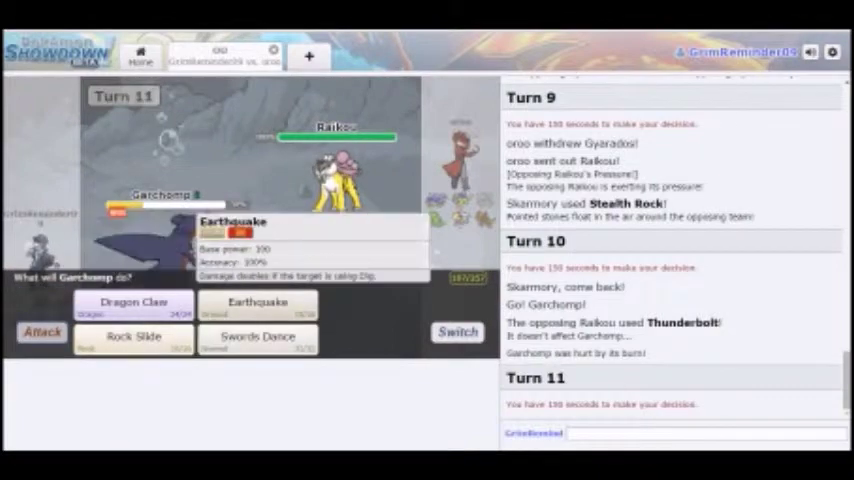
pyautogui.click(133, 335)
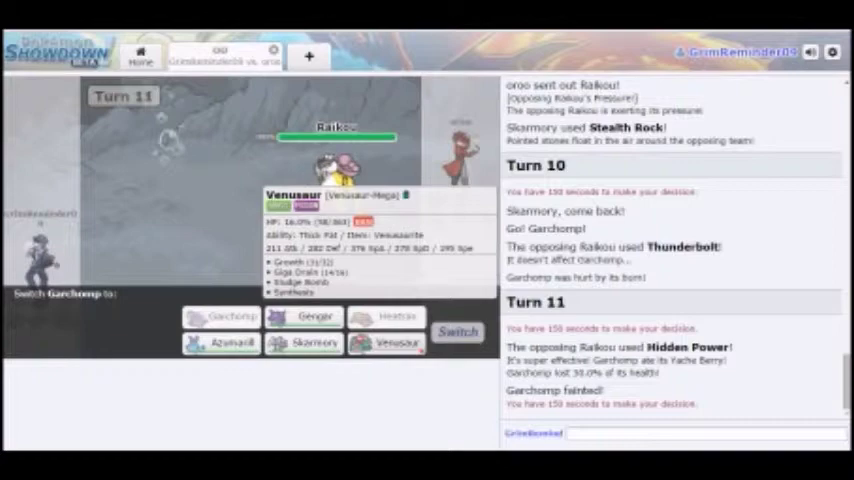
pyautogui.click(388, 343)
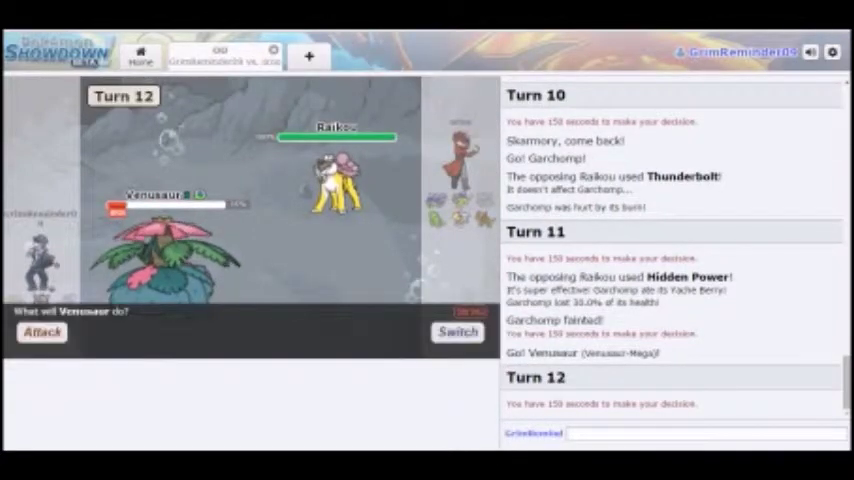
# Step: Choose Synthesis for Venusaur, send 'gg' in chat, and leave the battle
pyautogui.click(42, 332)
pyautogui.click(259, 335)
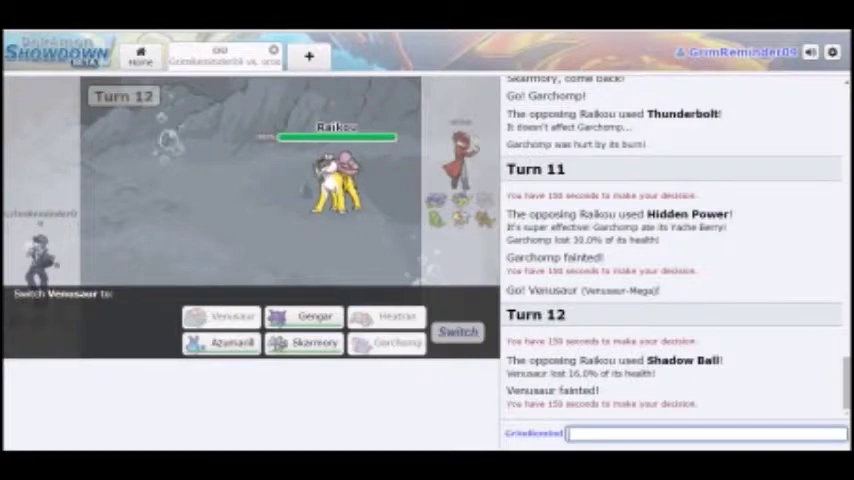
pyautogui.write('gg')
pyautogui.press('Return')
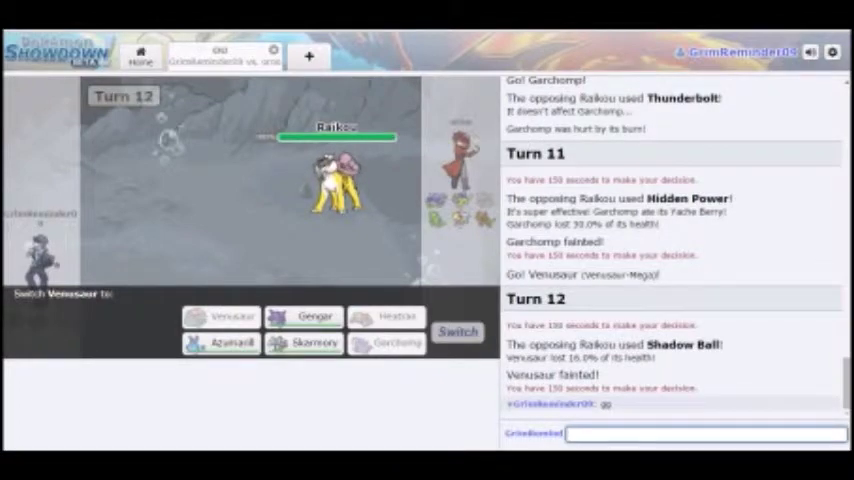
pyautogui.click(273, 49)
# Step: Confirm the forfeit and start searching for a new OU ladder battle
pyautogui.click(298, 125)
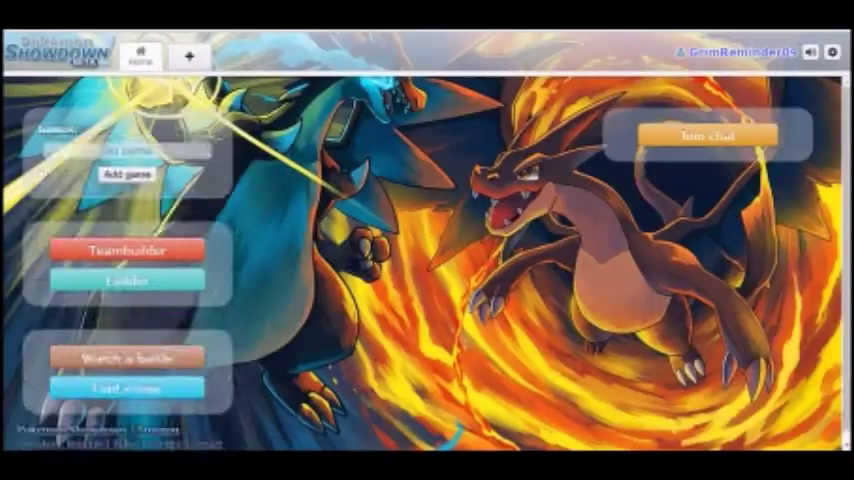
pyautogui.click(127, 245)
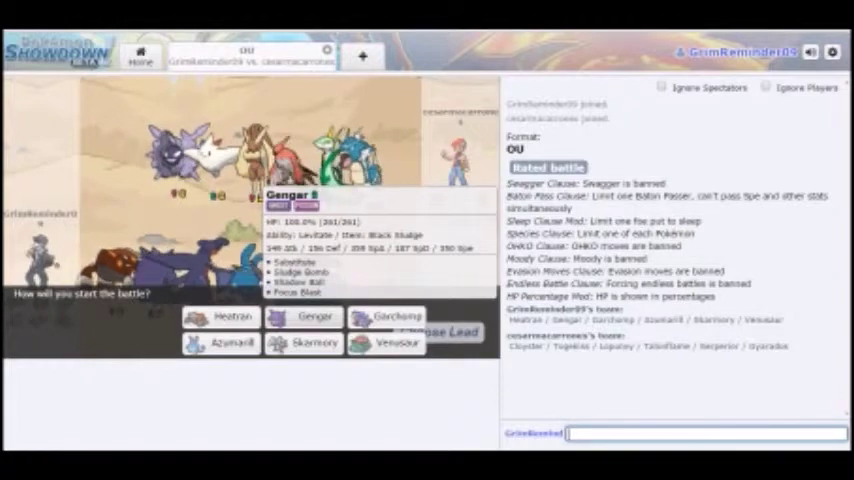
# Step: Lead with Gengar for Sludge Bomb, then switch to Skarmory to set Stealth Rock
pyautogui.click(310, 316)
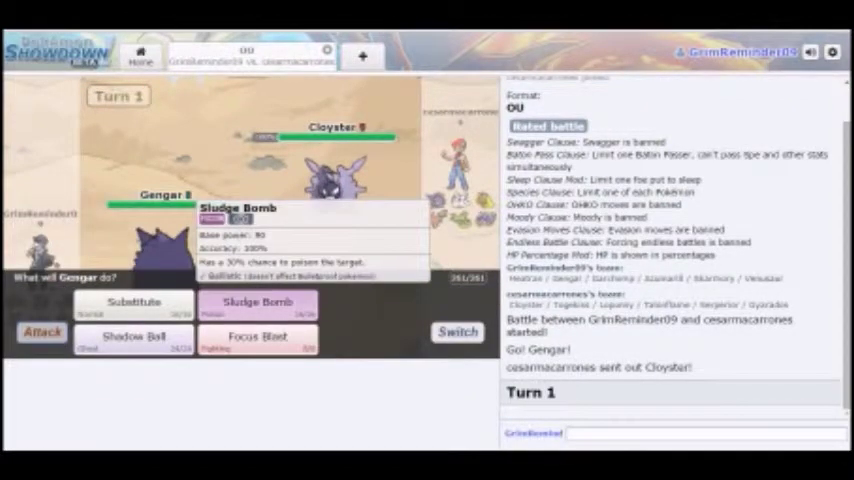
pyautogui.click(258, 301)
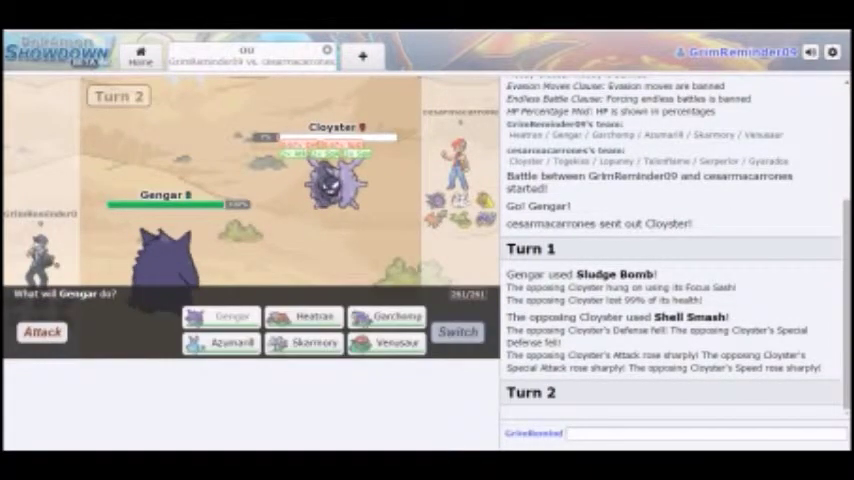
pyautogui.click(305, 342)
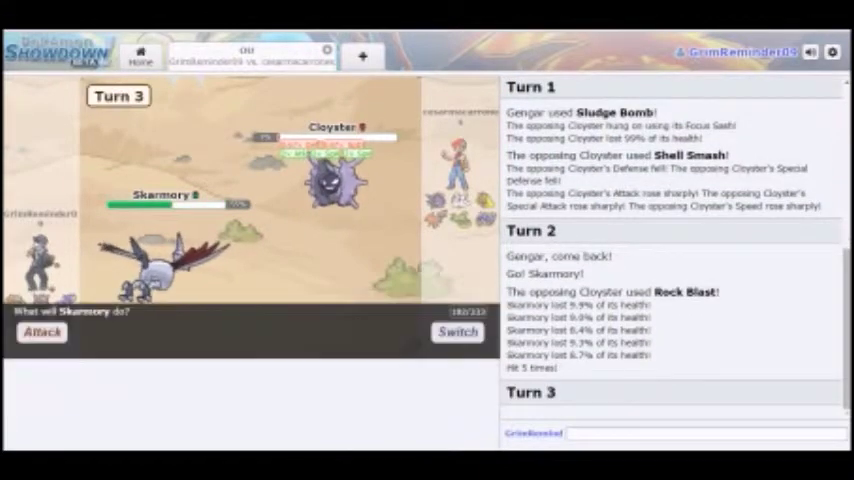
pyautogui.click(42, 332)
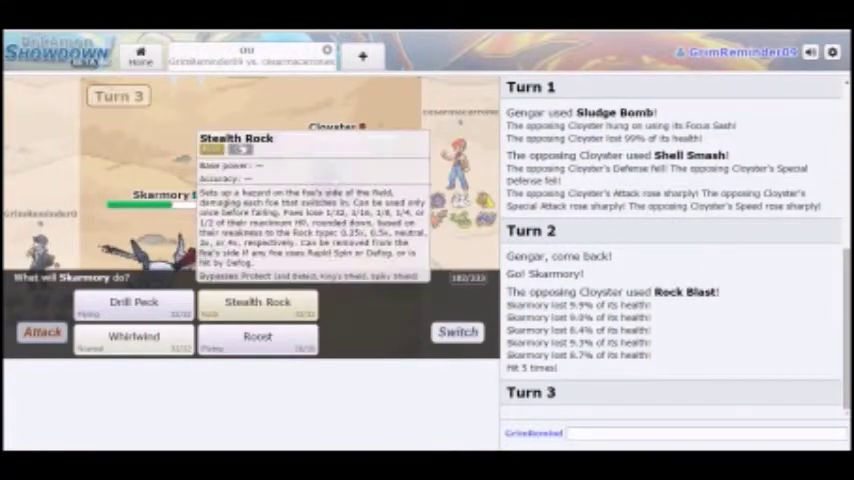
pyautogui.click(257, 302)
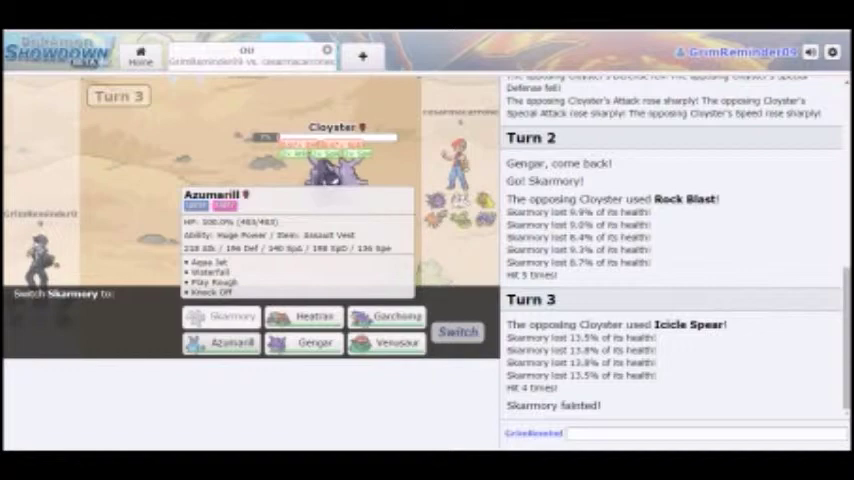
# Step: Send Azumarill after Skarmory faints, use Aqua Jet, then switch to Heatran
pyautogui.click(222, 342)
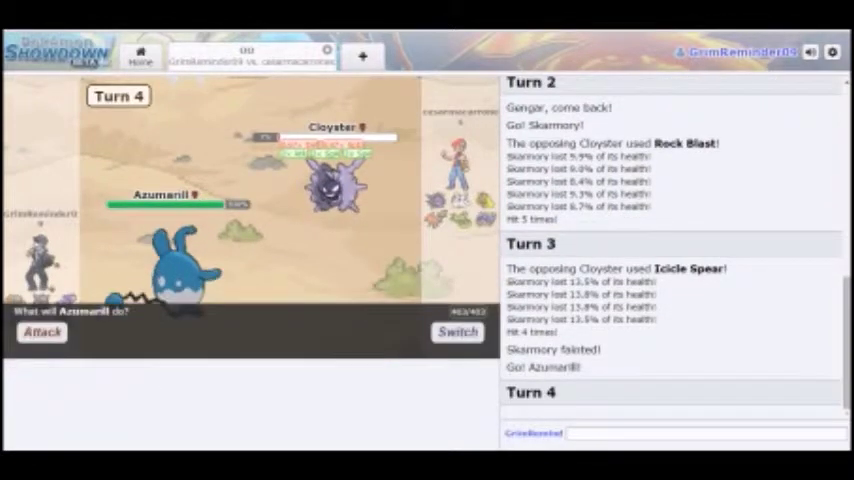
pyautogui.click(44, 332)
pyautogui.click(134, 302)
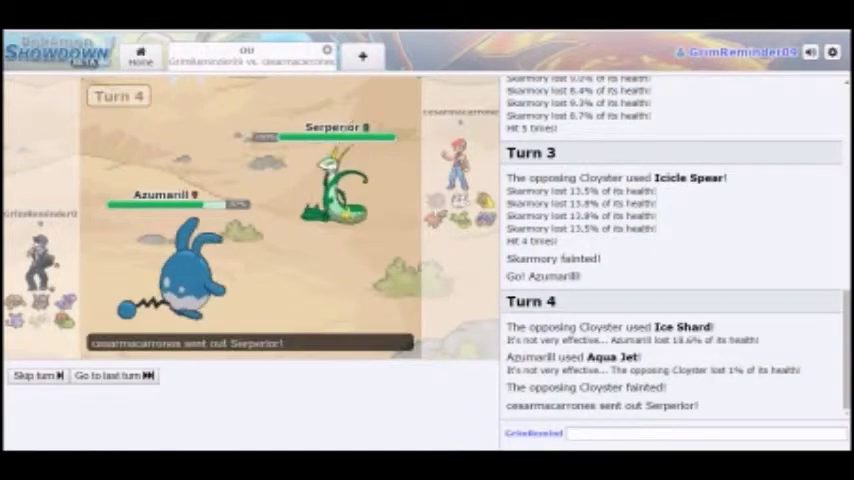
pyautogui.click(458, 331)
pyautogui.moveTo(306, 316)
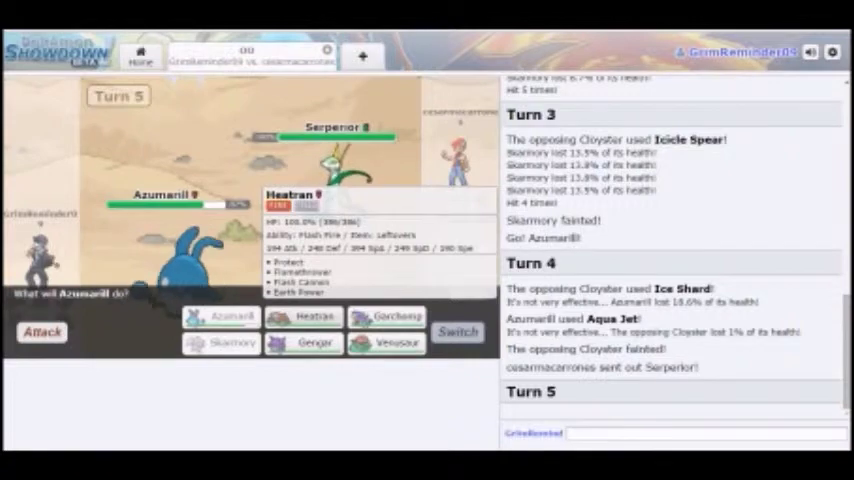
pyautogui.click(305, 316)
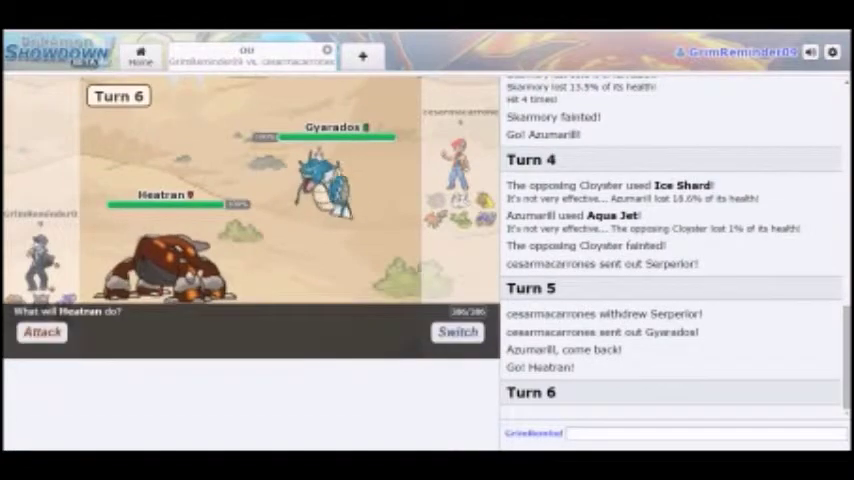
# Step: Switch to Venusaur, Mega Evolve with Giga Drain, then use Sludge Bomb
pyautogui.click(457, 332)
pyautogui.click(396, 343)
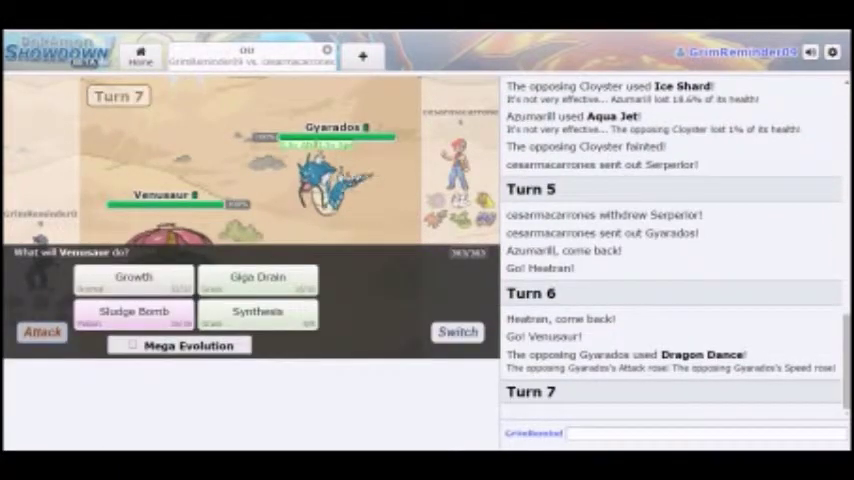
pyautogui.click(258, 280)
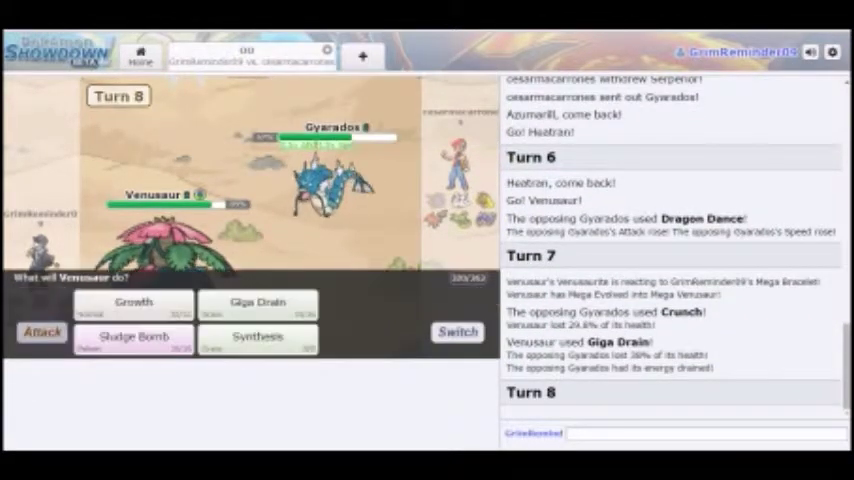
pyautogui.click(134, 337)
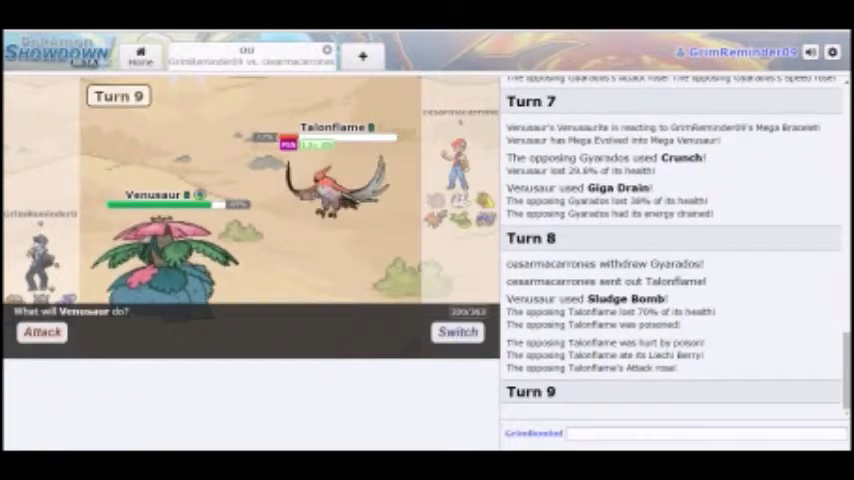
# Step: Swap to Heatran for Protect, then bring Venusaur back to use Giga Drain on Gyarados
pyautogui.click(458, 331)
pyautogui.click(396, 343)
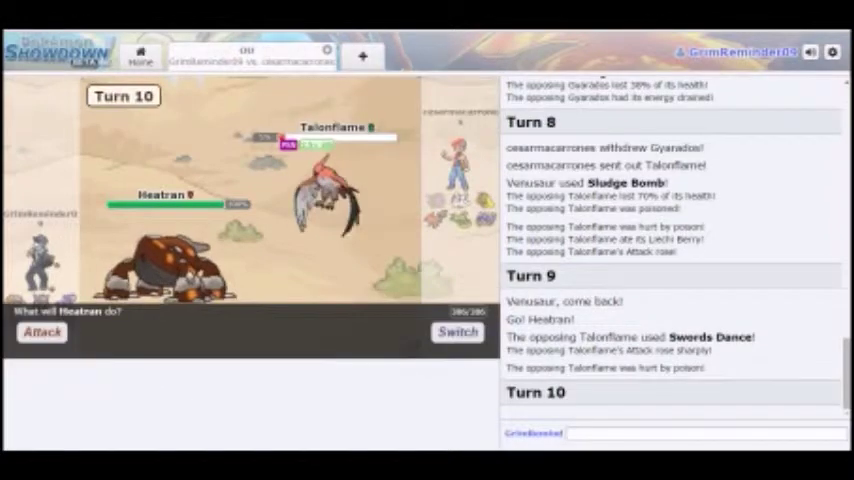
pyautogui.click(134, 301)
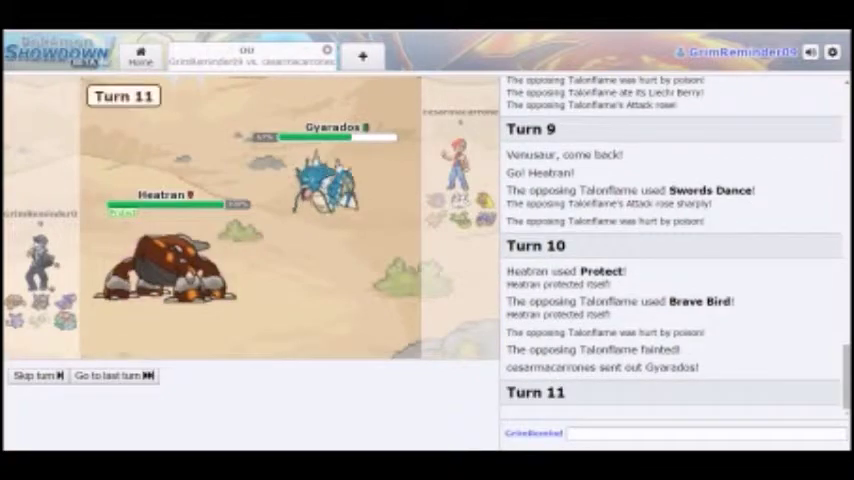
pyautogui.click(389, 342)
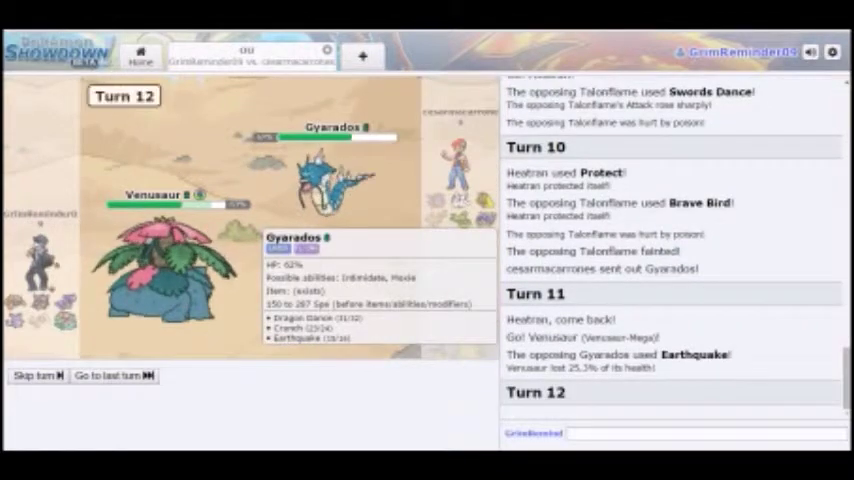
pyautogui.click(42, 332)
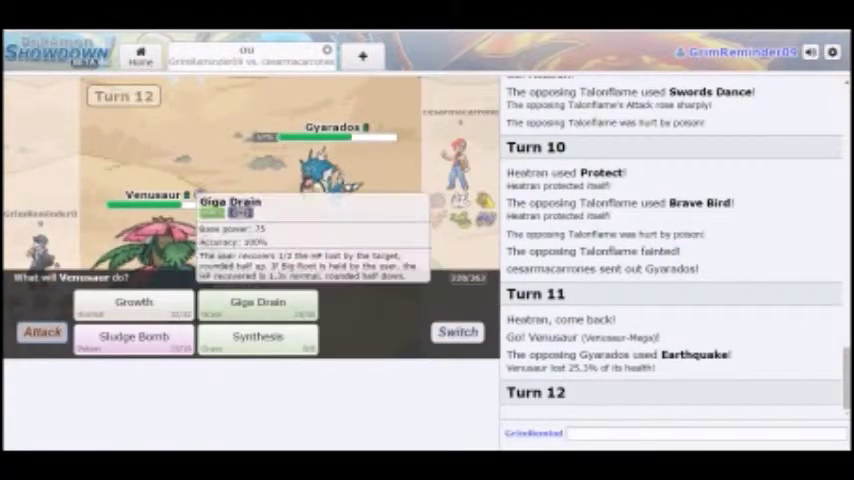
pyautogui.click(258, 302)
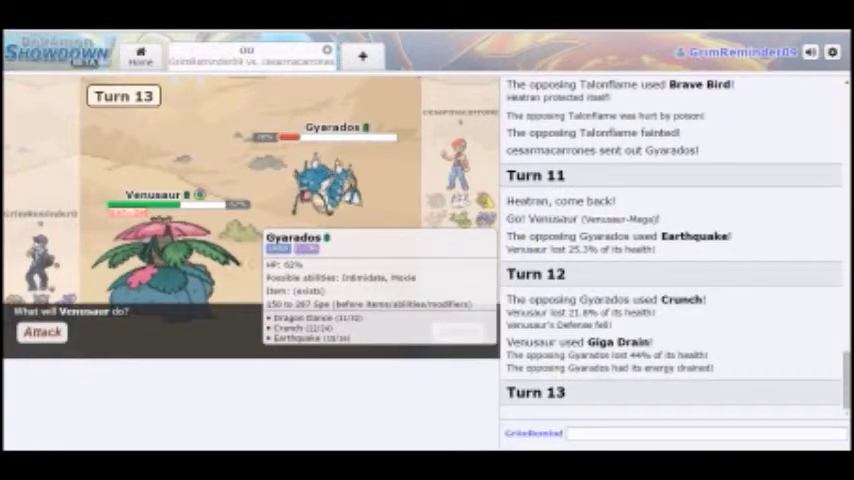
# Step: Switch Venusaur out for Garchomp and knock out Gyarados with Dragon Claw
pyautogui.click(458, 331)
pyautogui.click(396, 315)
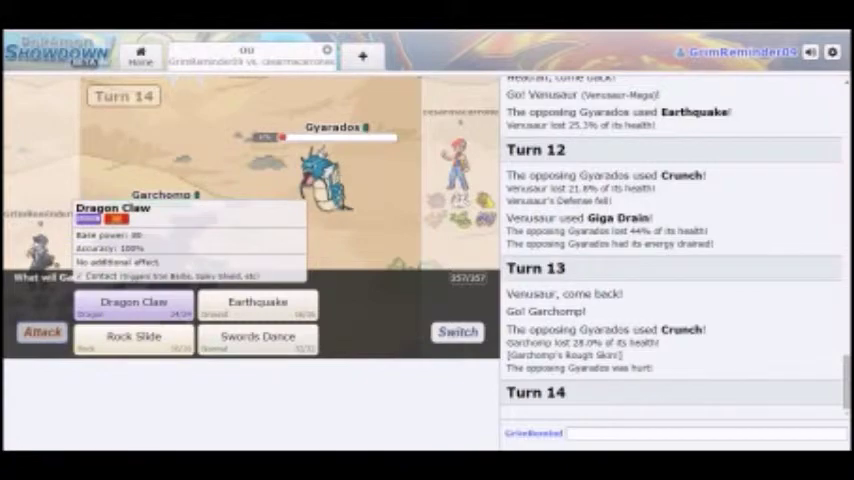
pyautogui.click(134, 302)
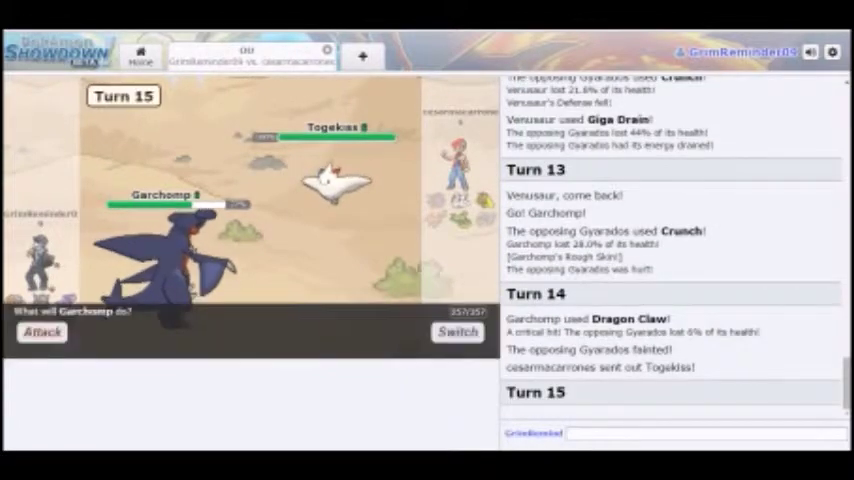
pyautogui.click(458, 331)
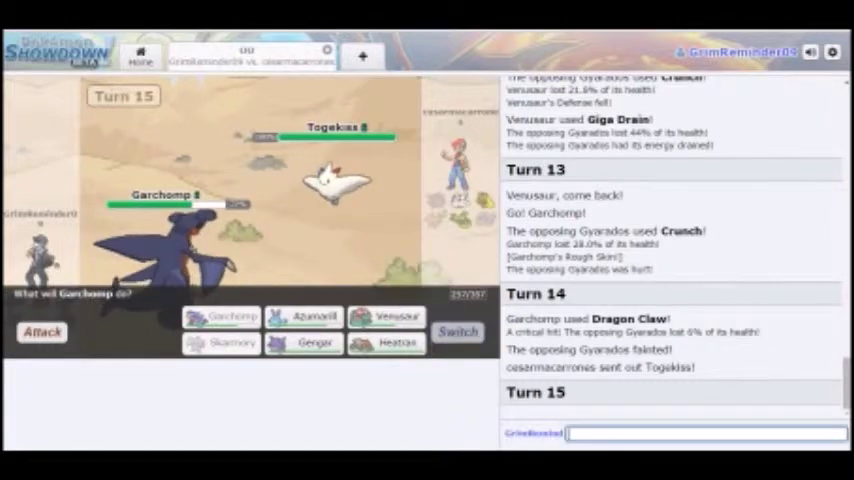
pyautogui.click(42, 331)
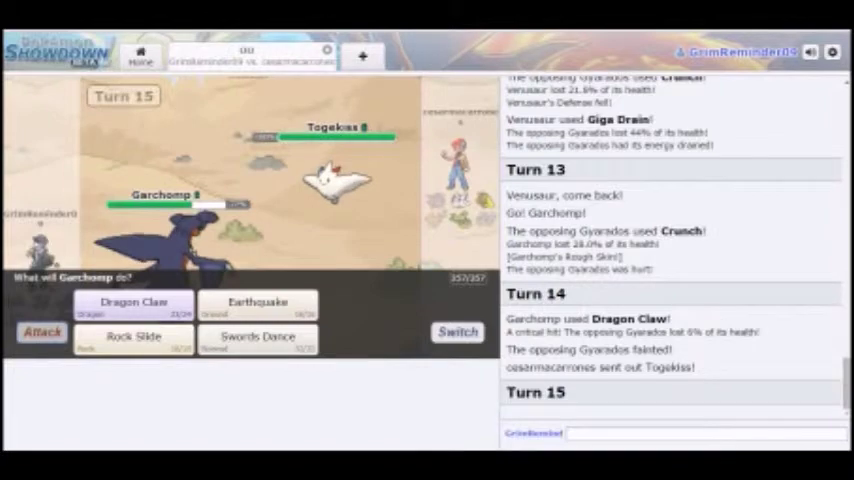
# Step: Use Swords Dance, then Rock Slide on Togekiss, and send Heatran after Garchomp faints
pyautogui.click(258, 337)
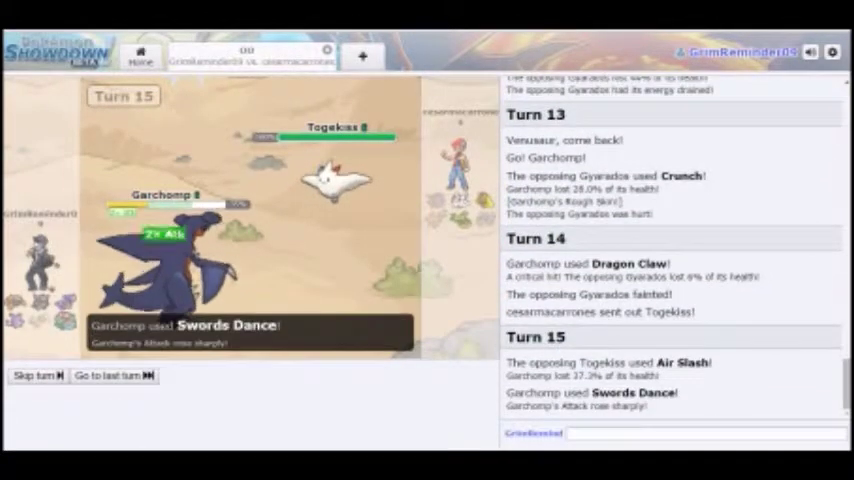
pyautogui.hotkey('ctrl', 'a')
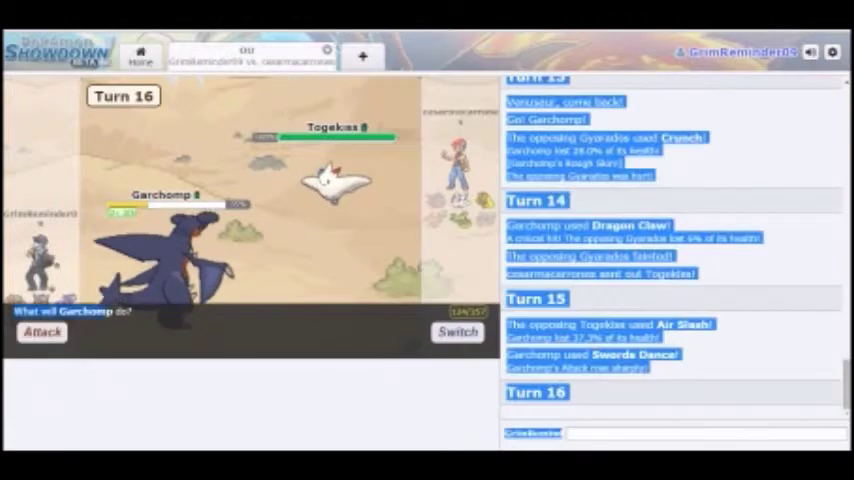
pyautogui.click(165, 250)
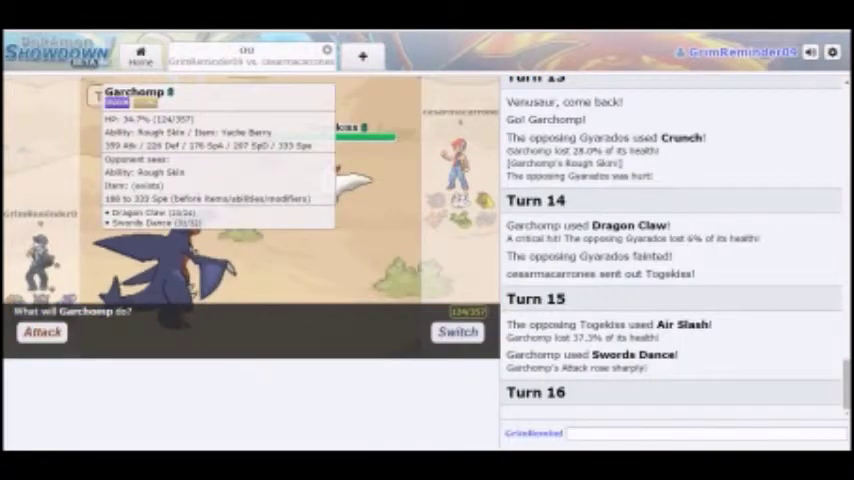
pyautogui.click(42, 331)
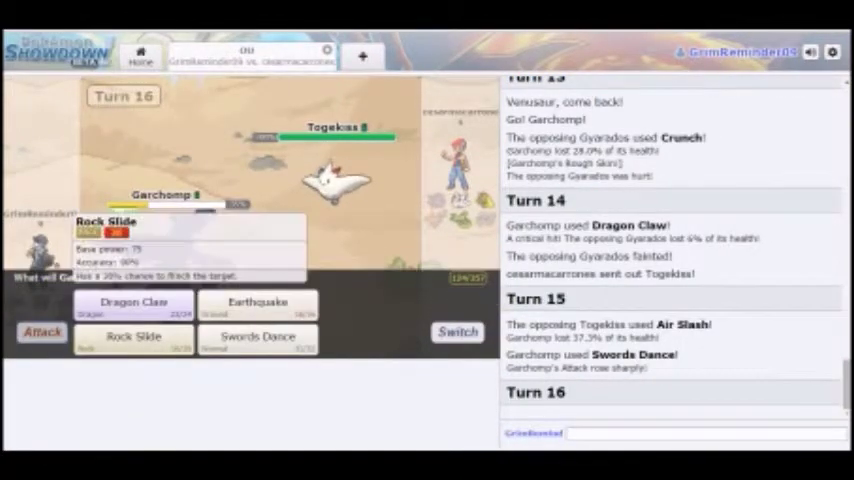
pyautogui.click(133, 335)
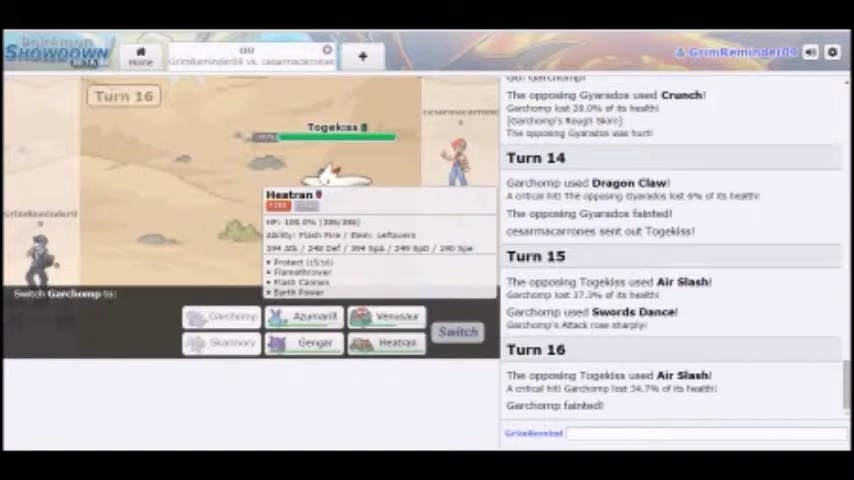
pyautogui.click(388, 343)
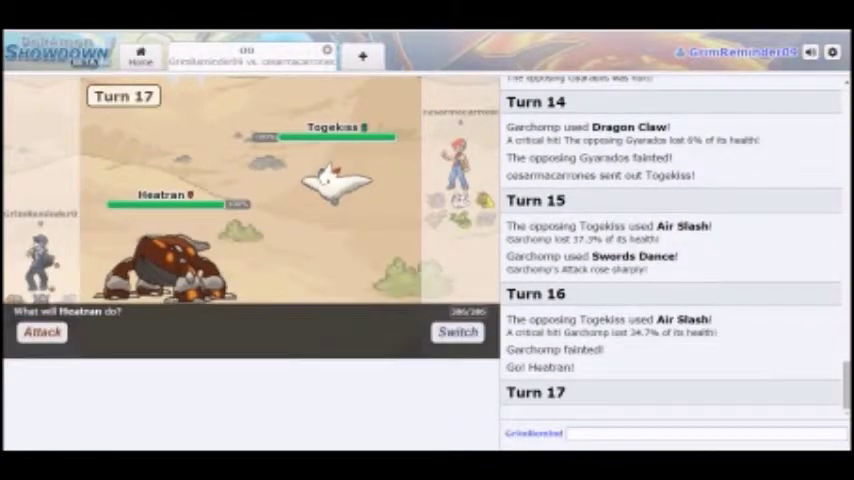
# Step: Have Heatran use Flash Cannon on Togekiss, Flamethrower on Lopunny, then Protect
pyautogui.click(42, 332)
pyautogui.click(122, 335)
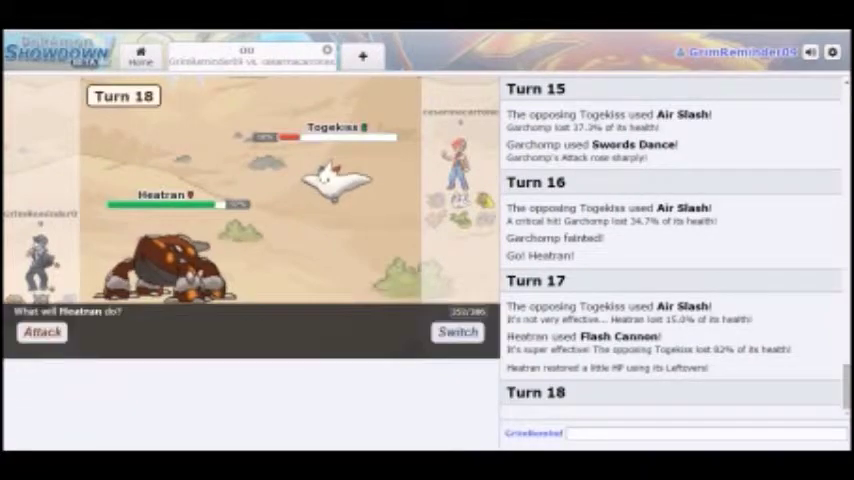
pyautogui.click(257, 301)
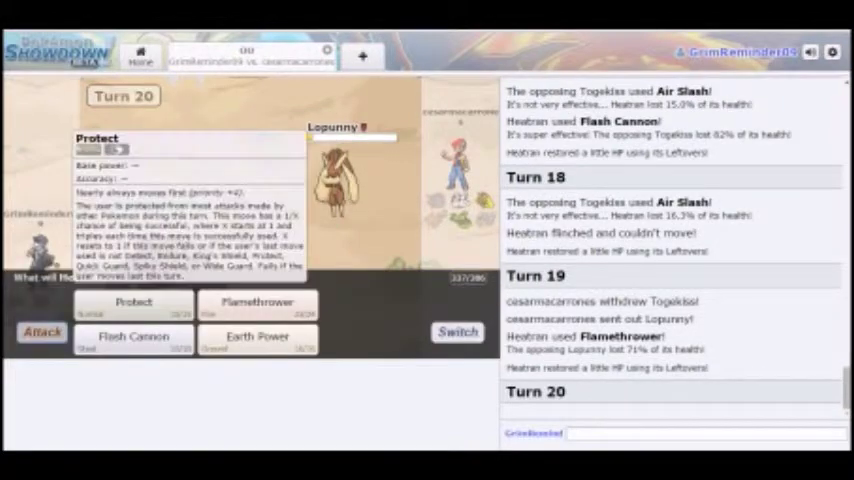
pyautogui.click(133, 301)
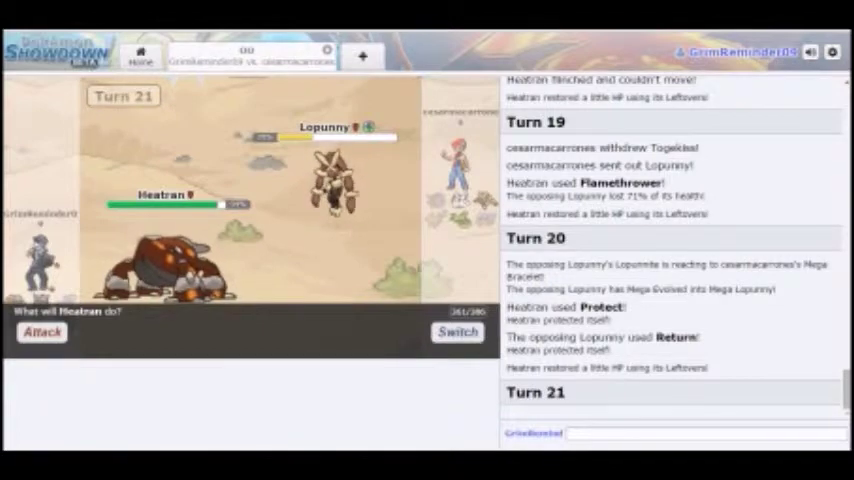
# Step: Swap Heatran out for Venusaur and use Synthesis
pyautogui.click(457, 332)
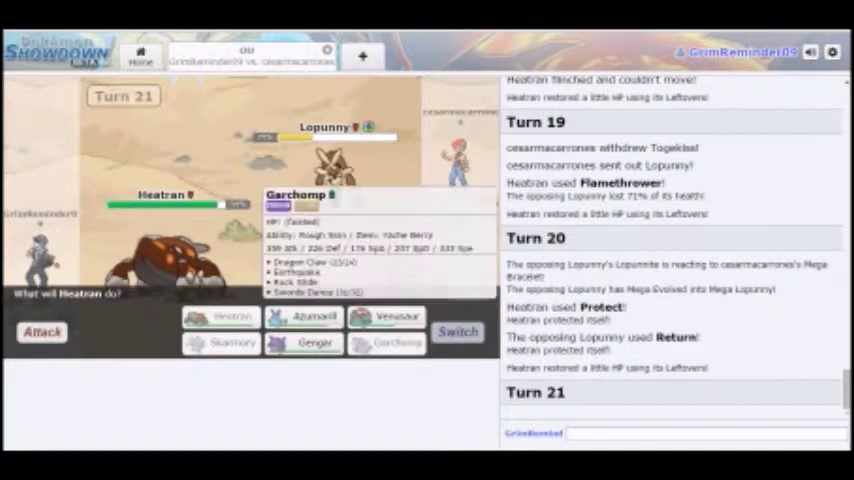
pyautogui.click(395, 315)
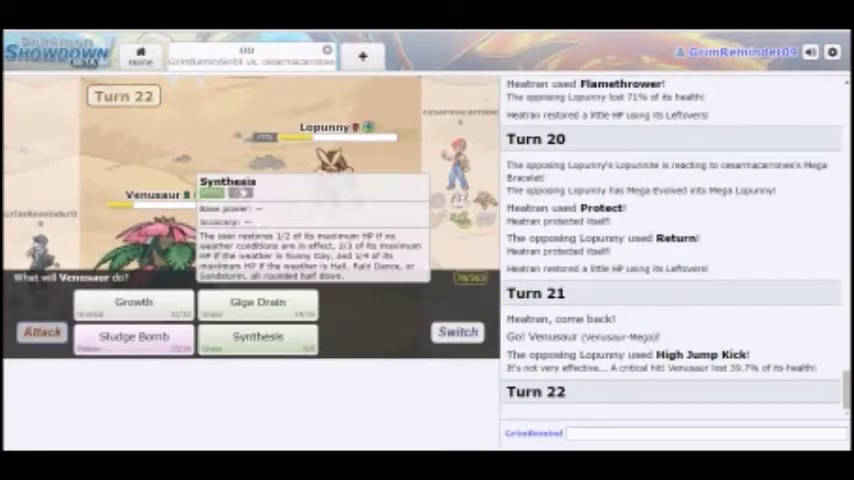
pyautogui.click(258, 337)
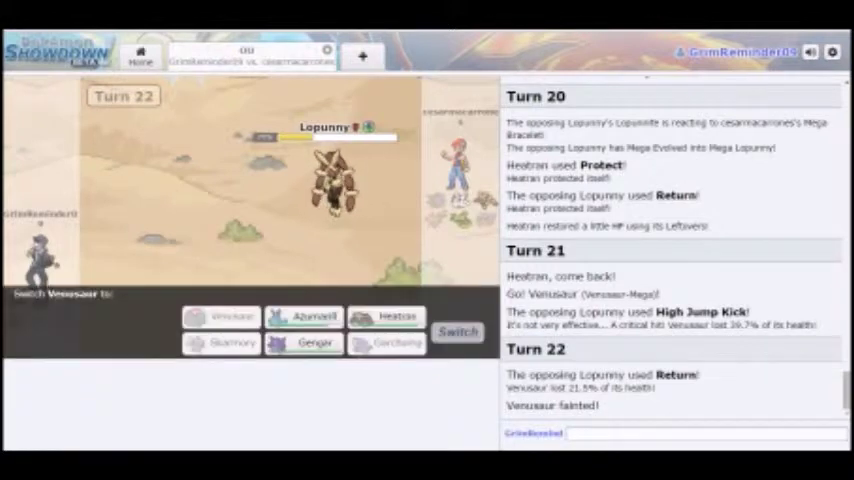
# Step: Send Azumarill after Venusaur faints, Play Rough Serperior, then bring Heatran back
pyautogui.click(305, 316)
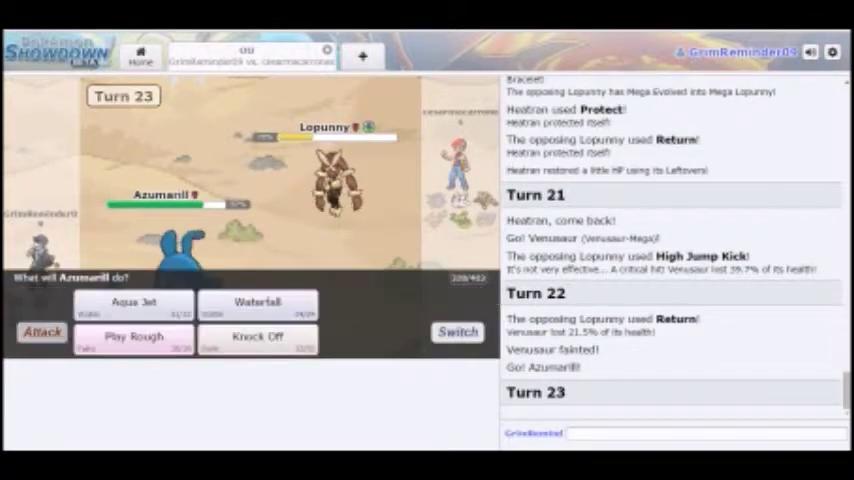
pyautogui.click(133, 336)
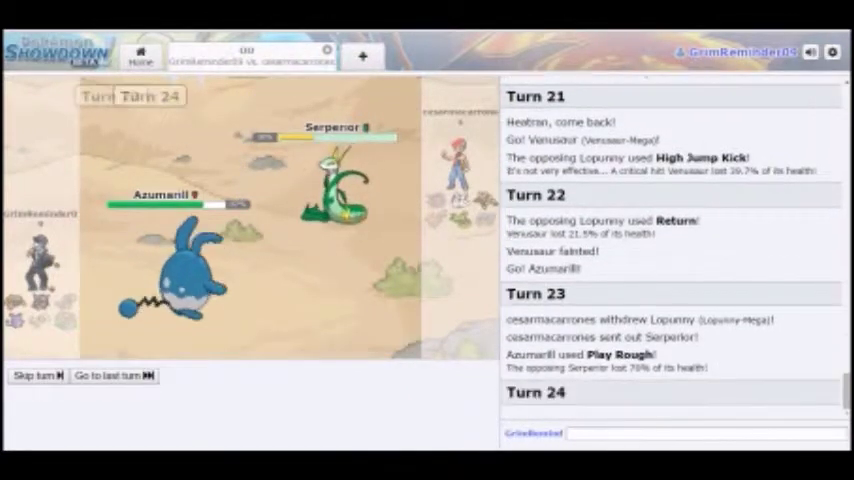
pyautogui.click(458, 331)
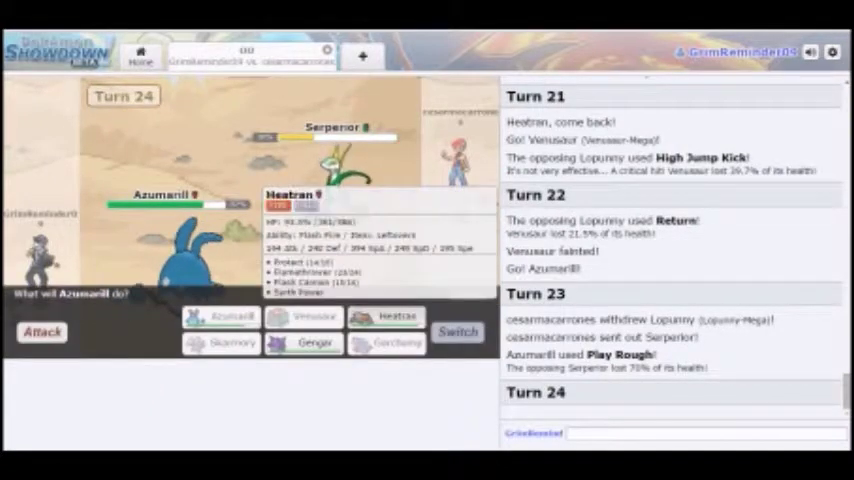
pyautogui.click(397, 315)
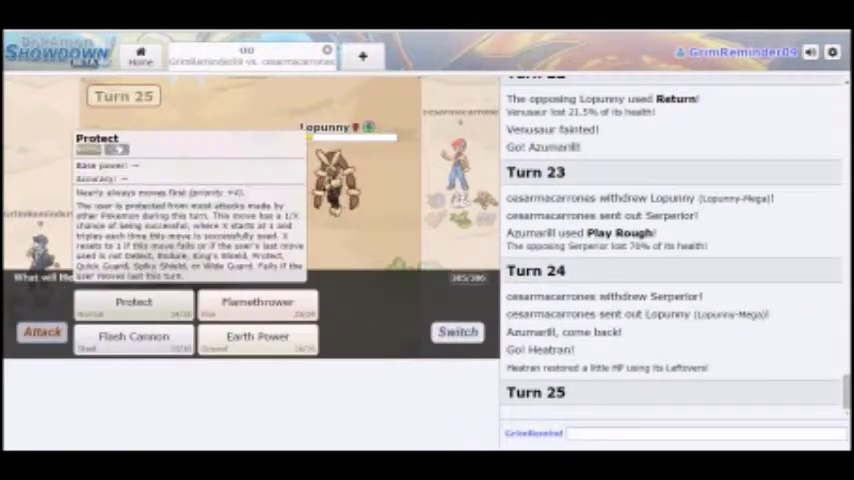
# Step: Flamethrower the opposing Lopunny, send 'gg' in chat, then use Protect
pyautogui.click(133, 336)
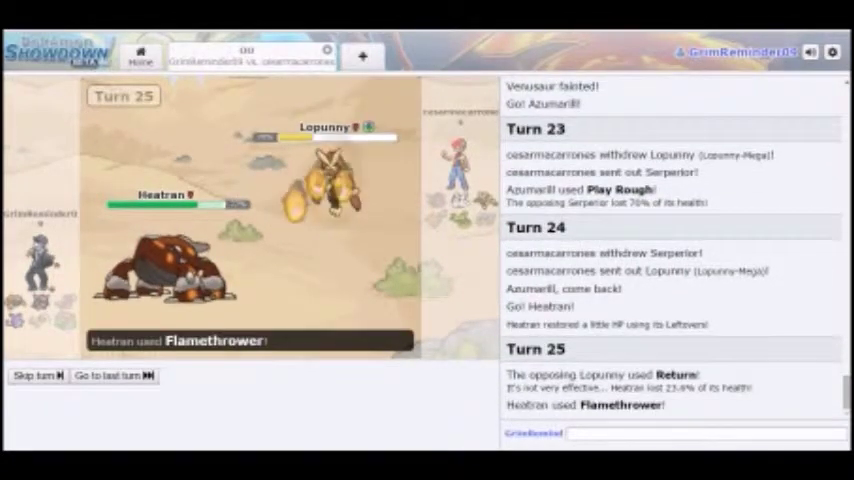
pyautogui.write('gg')
pyautogui.press('Return')
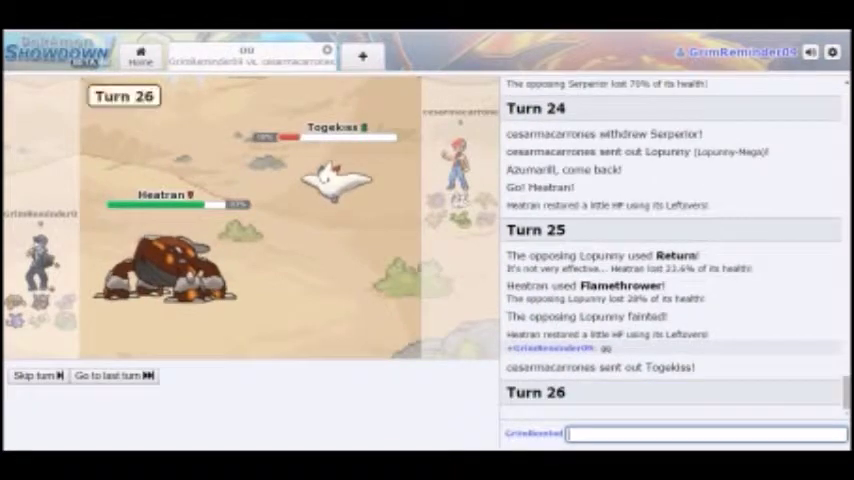
pyautogui.click(42, 332)
pyautogui.click(133, 336)
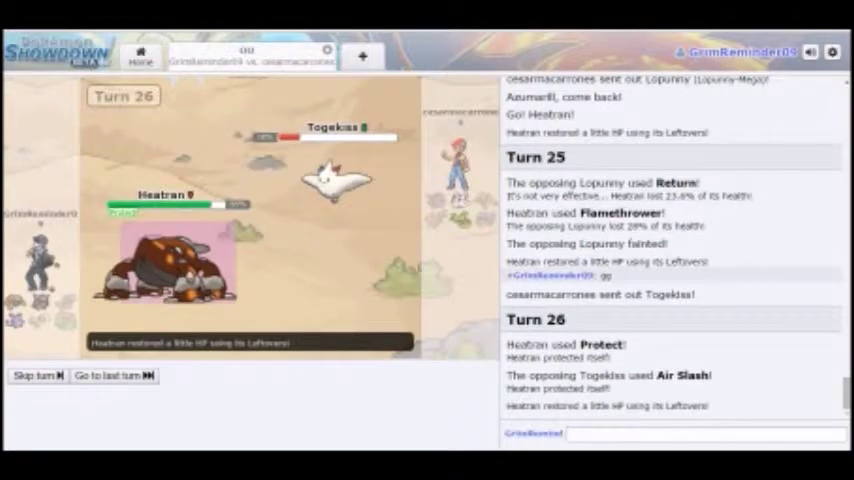
# Step: Protect again, Flash Cannon Togekiss until the opponent forfeits, then close the battle
pyautogui.click(42, 332)
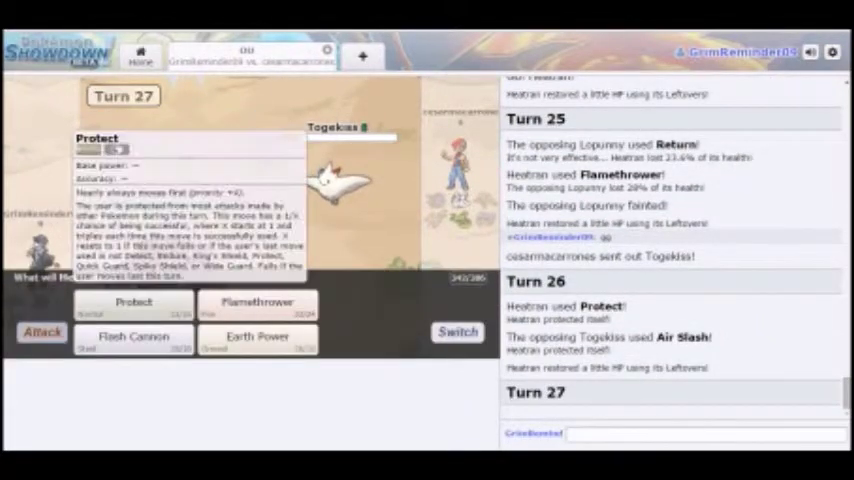
pyautogui.click(133, 301)
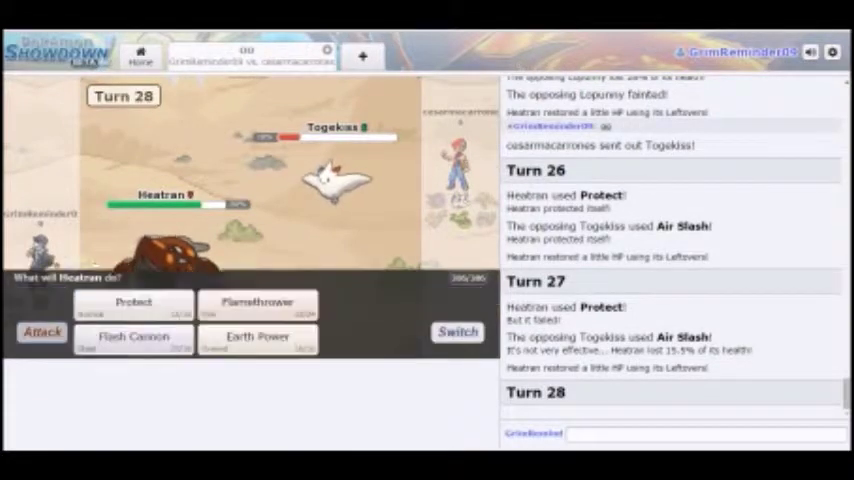
pyautogui.click(124, 337)
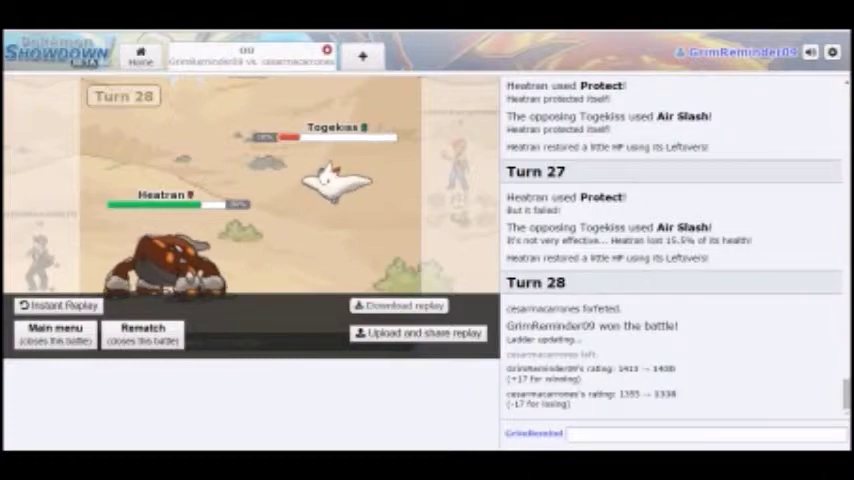
pyautogui.click(327, 49)
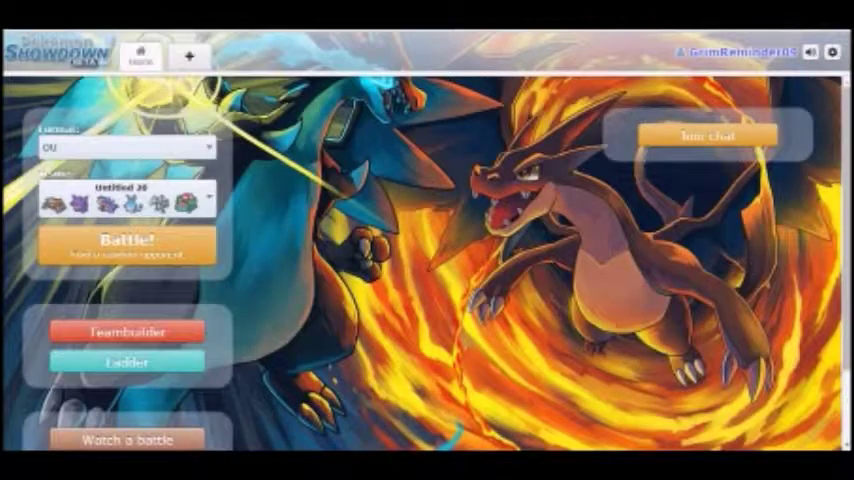